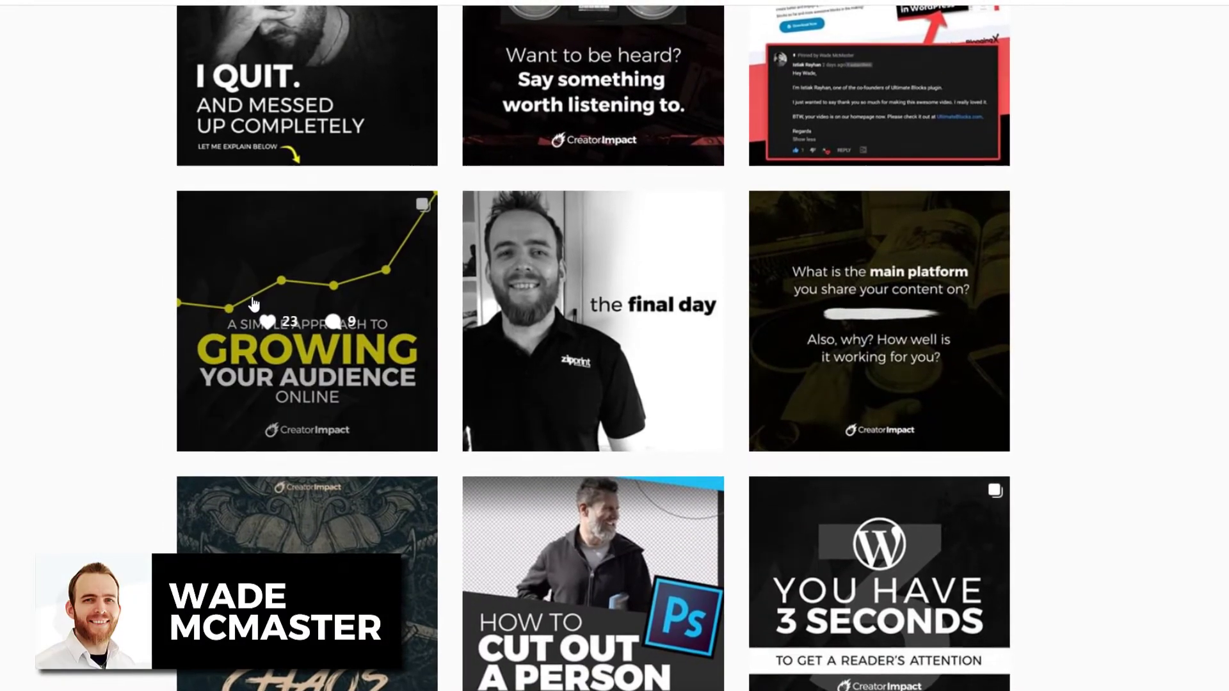
Open an example Instagram carousel post and page through its slides
click(244, 306)
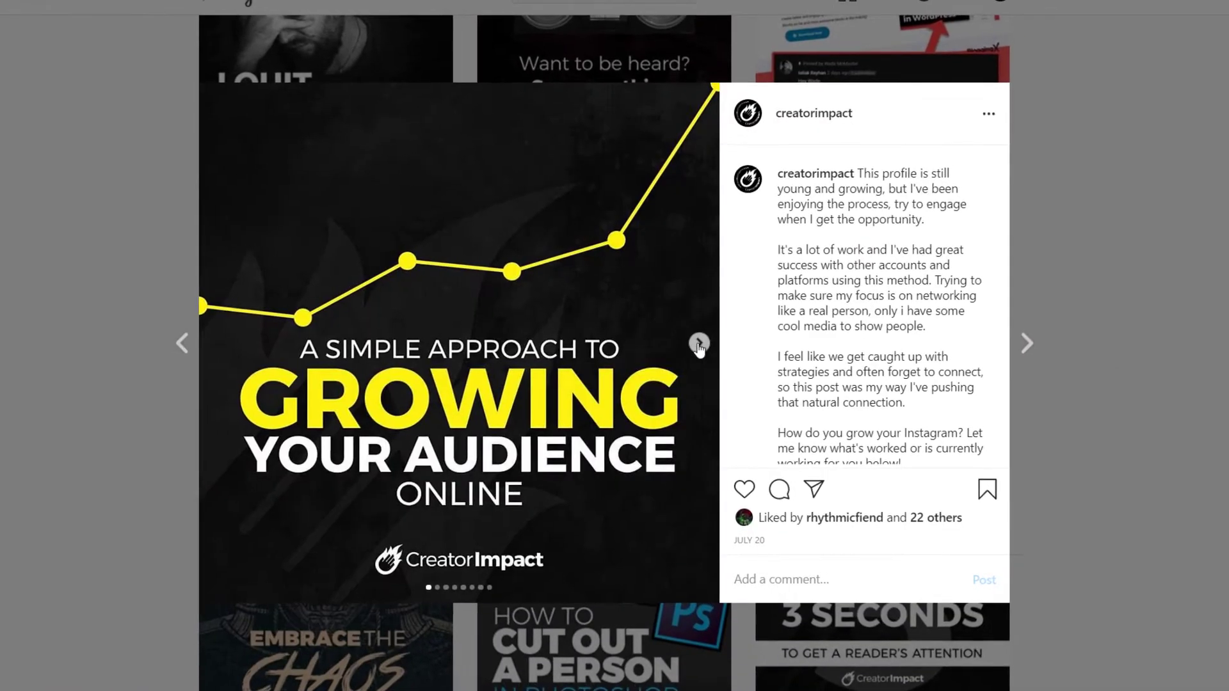
click(698, 342)
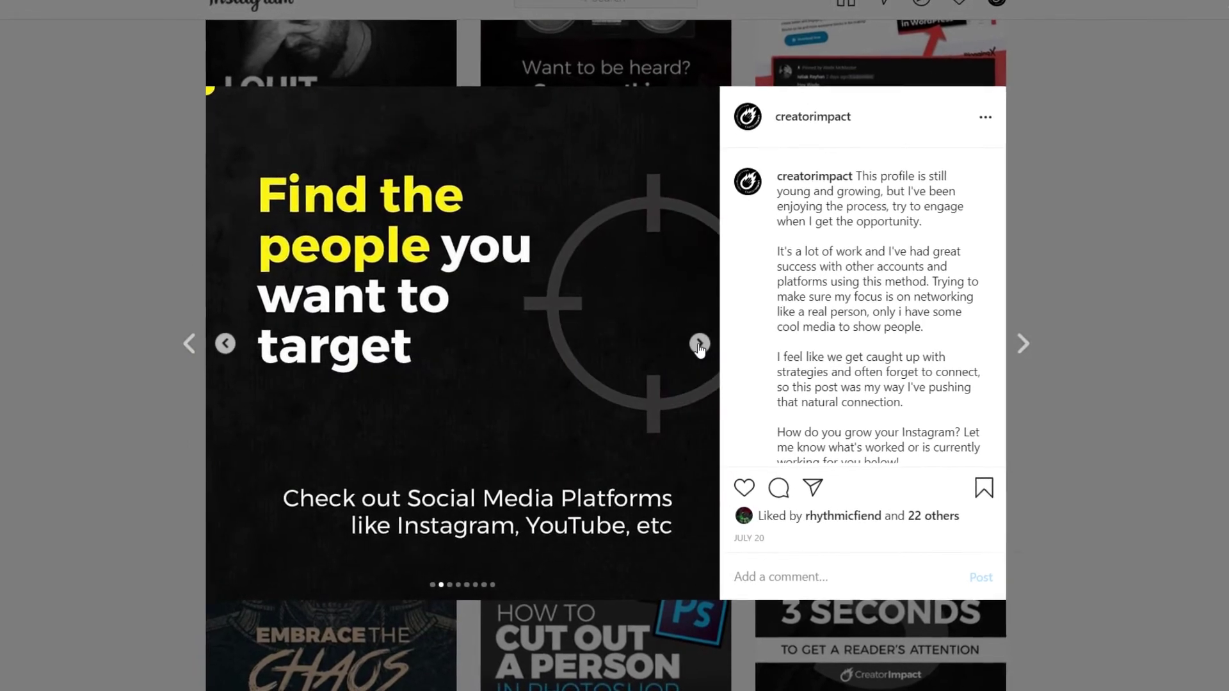
click(698, 344)
click(699, 344)
click(698, 344)
click(700, 346)
click(700, 345)
Move to the next post and flip through its slides to the final one
key(Right)
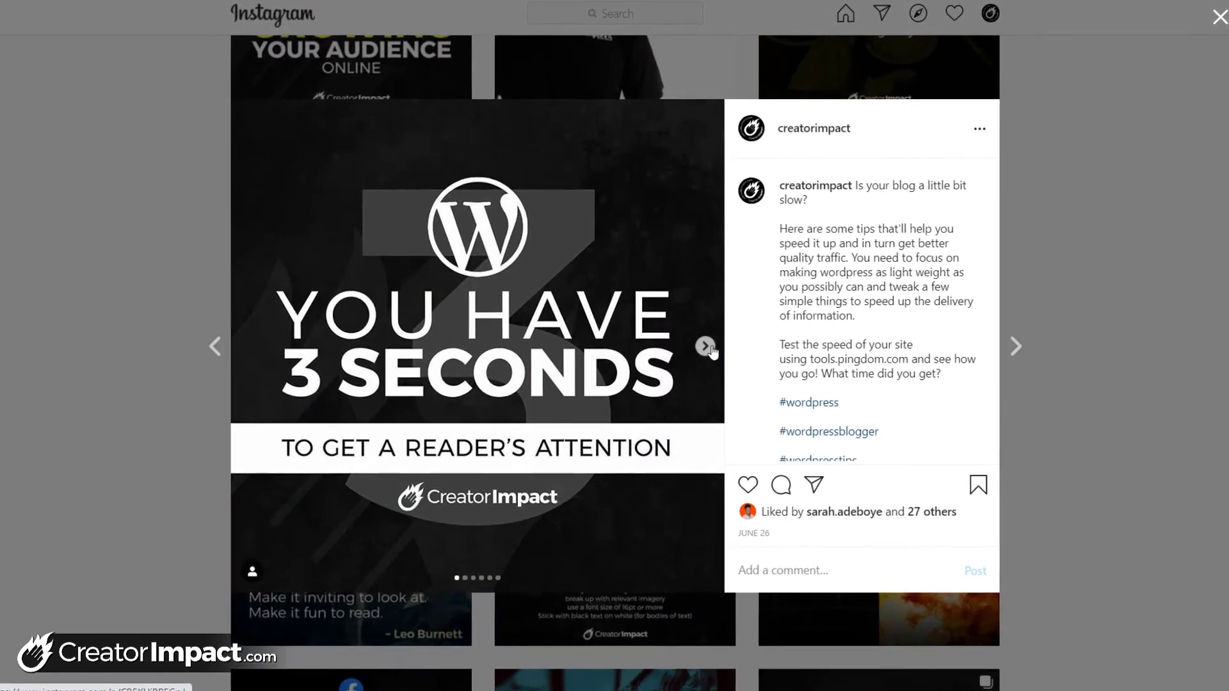
click(706, 347)
click(708, 348)
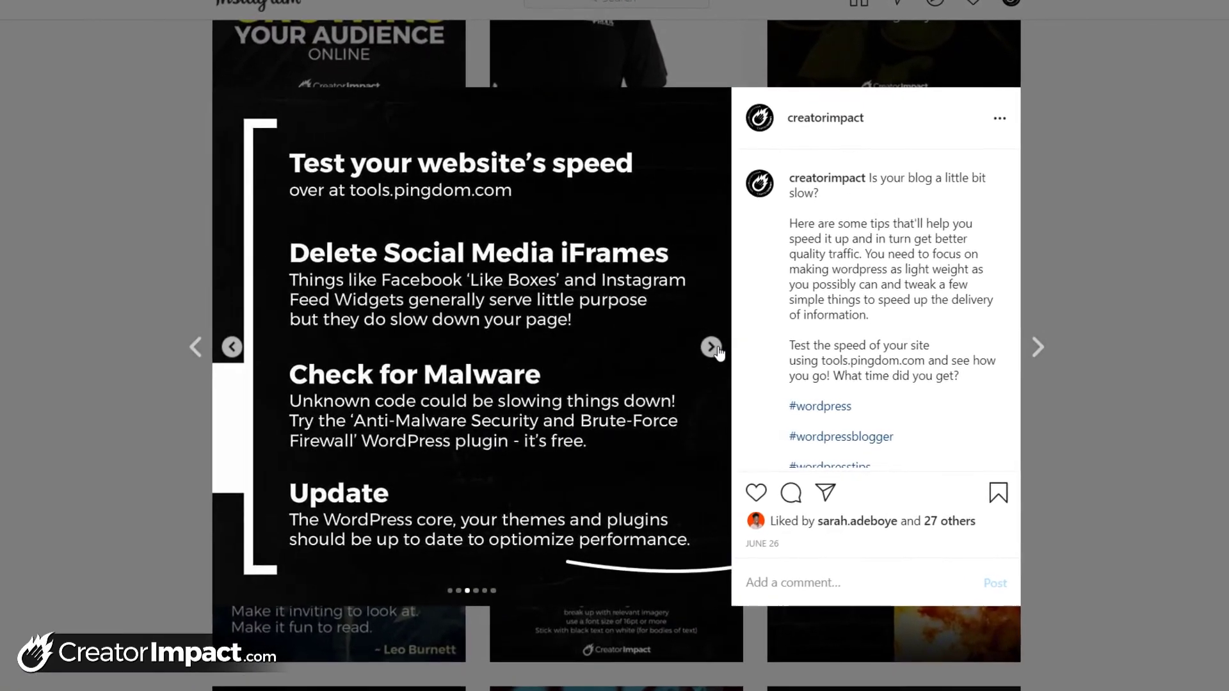
click(717, 350)
click(718, 350)
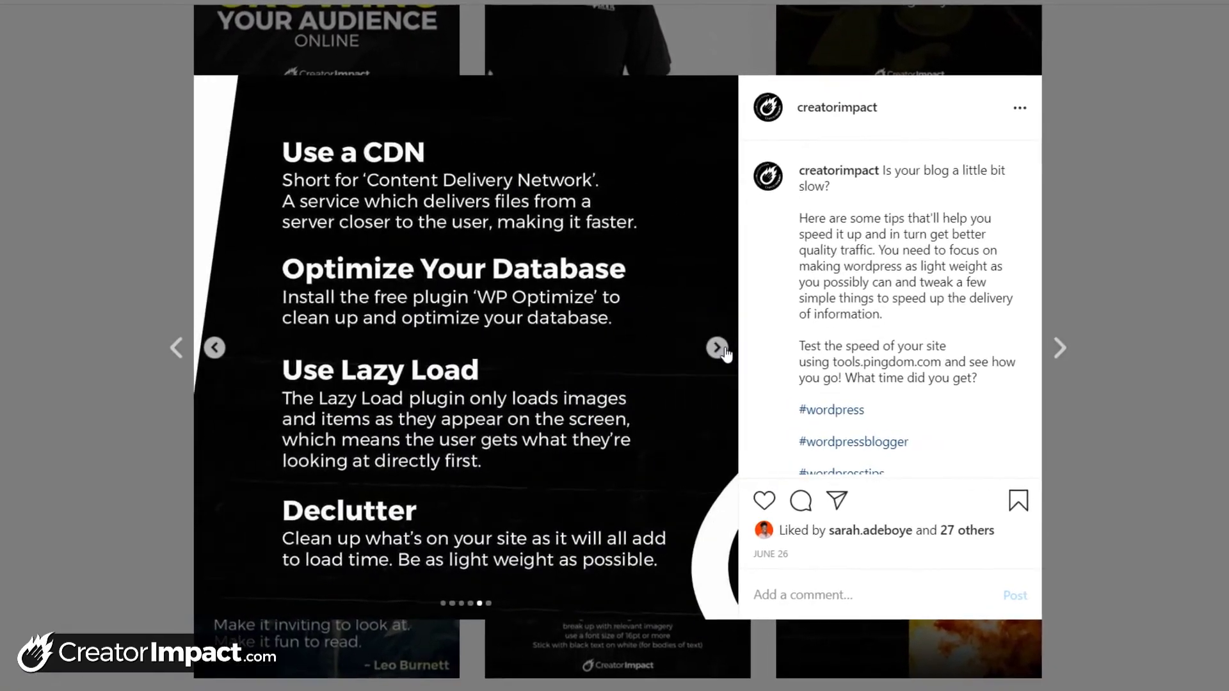
click(717, 347)
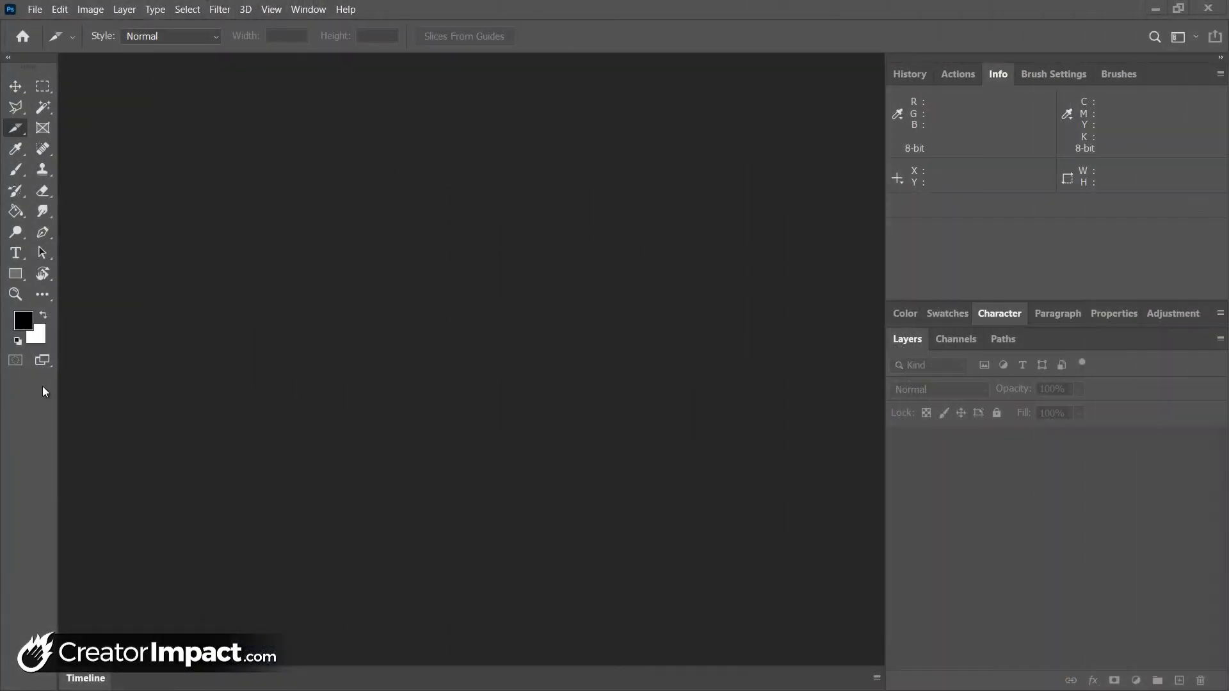
Start a new document with width 1080 and height 1350 px
click(27, 14)
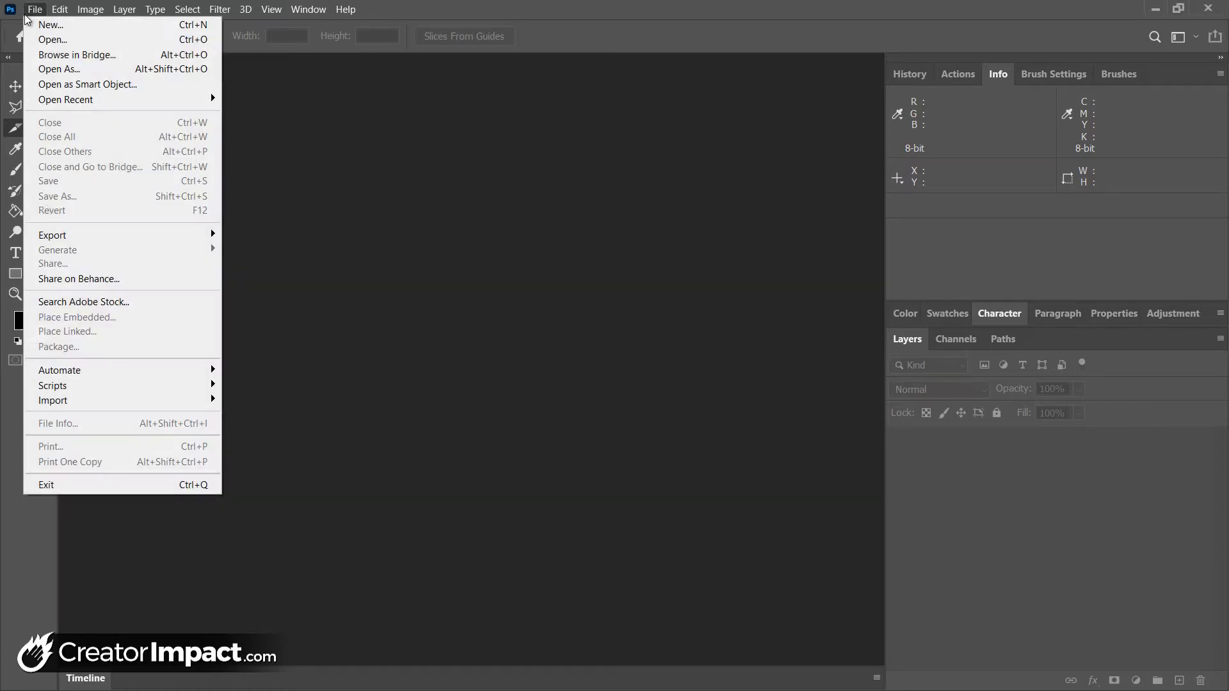
click(65, 27)
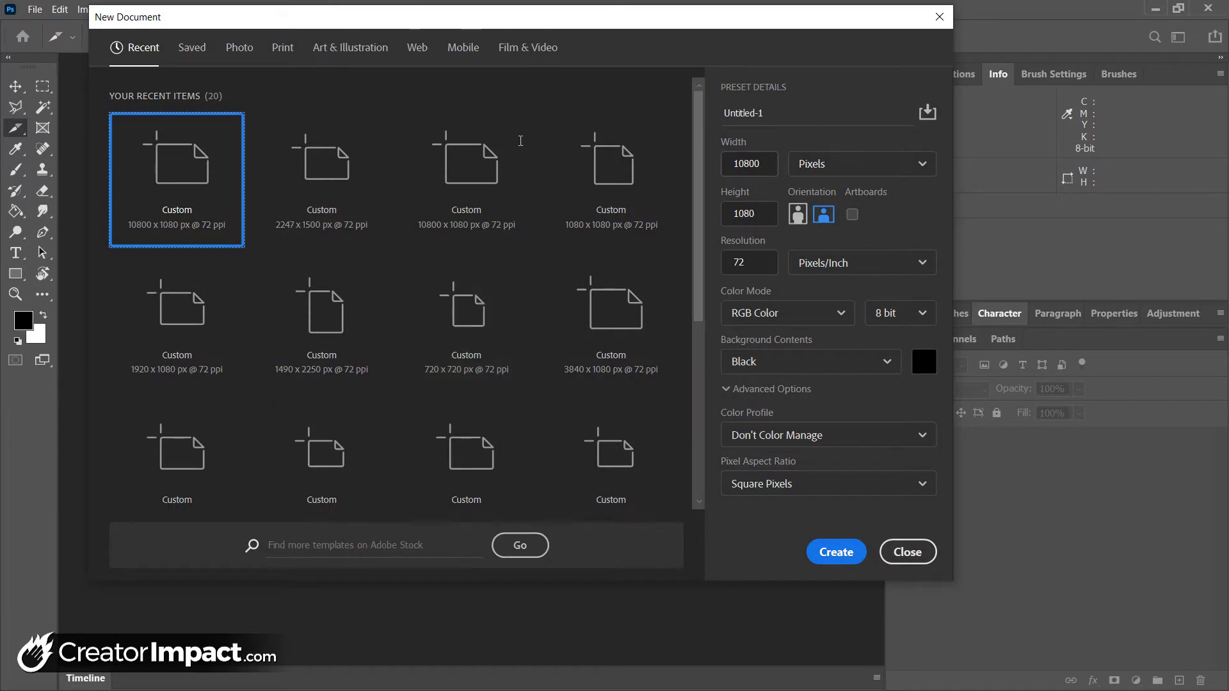
key(Tab)
text(1080)
key(Tab)
text(1350)
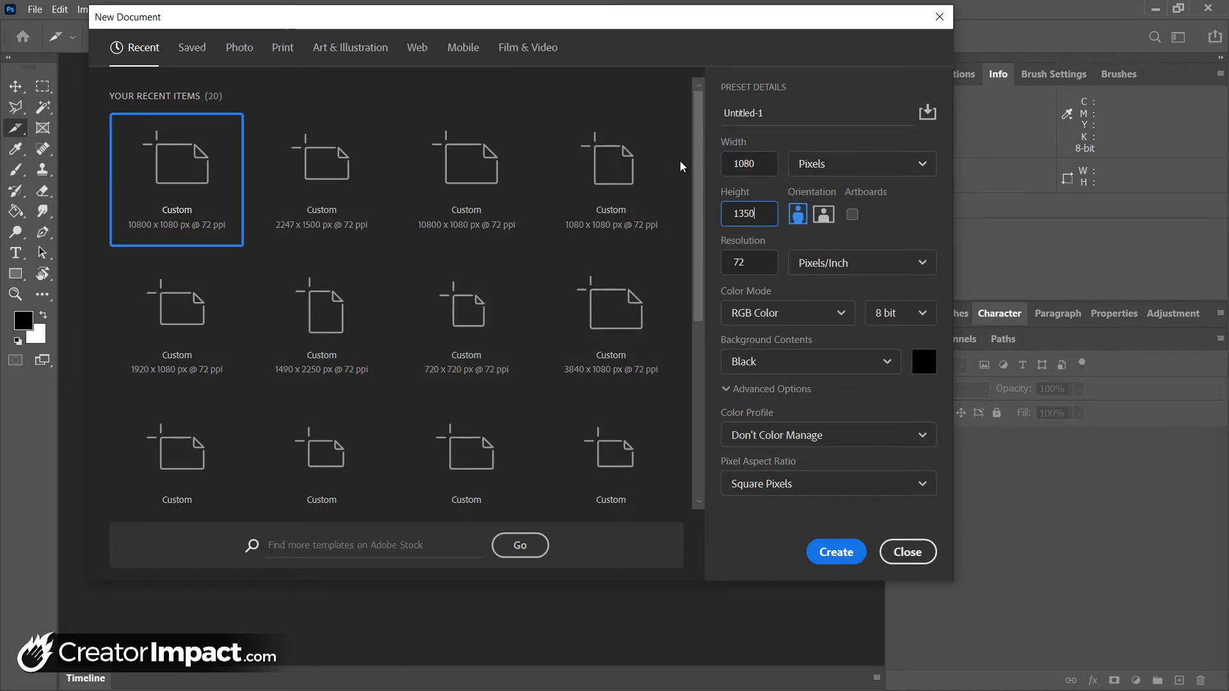
Correct the width to 10800 px and create the document with a black background
key(shift+Tab)
key(Tab)
click(764, 162)
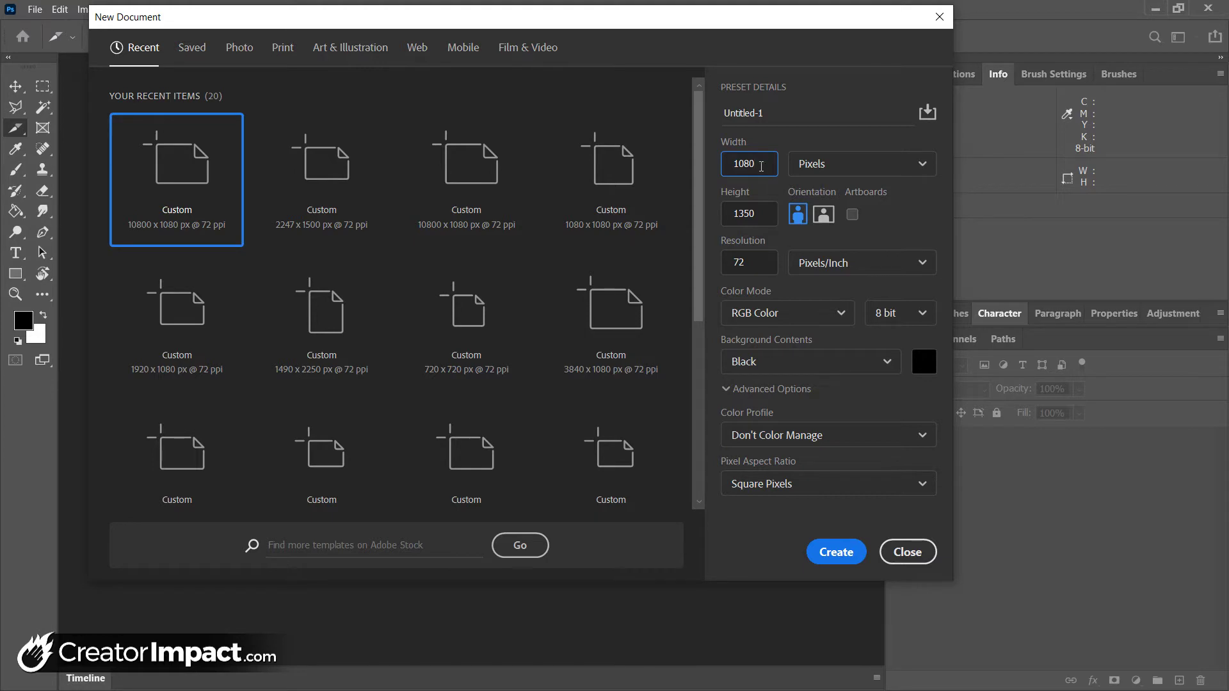
click(757, 214)
drag(766, 160, 738, 166)
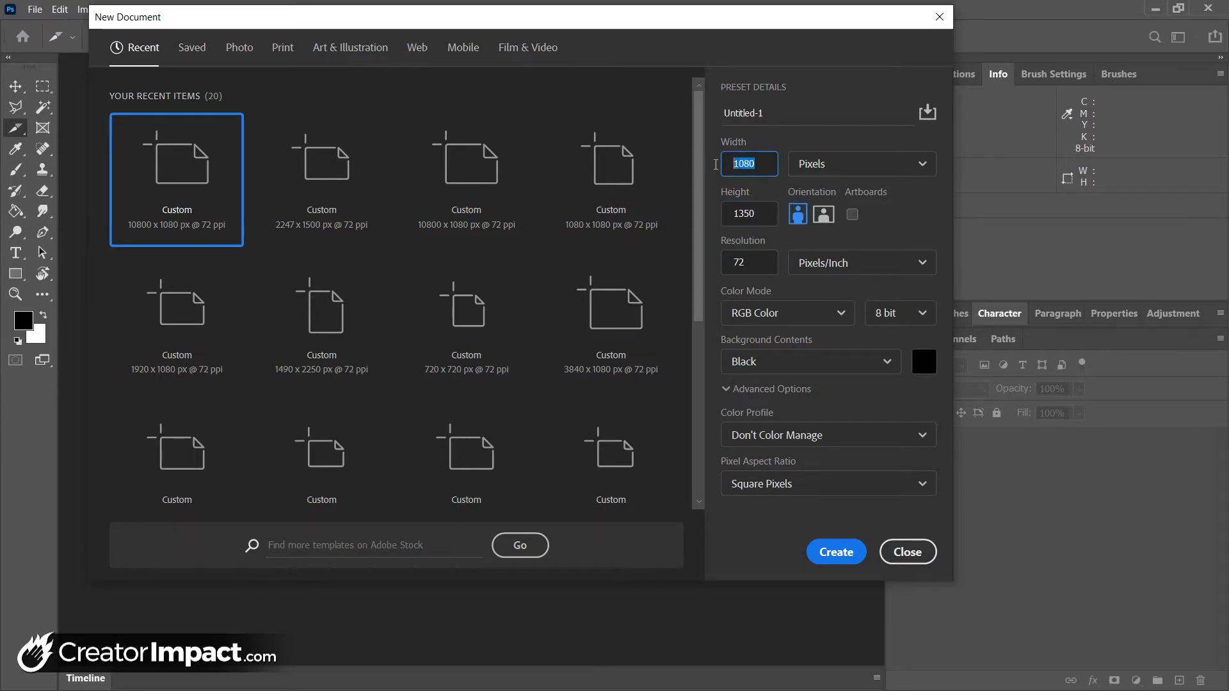
click(764, 163)
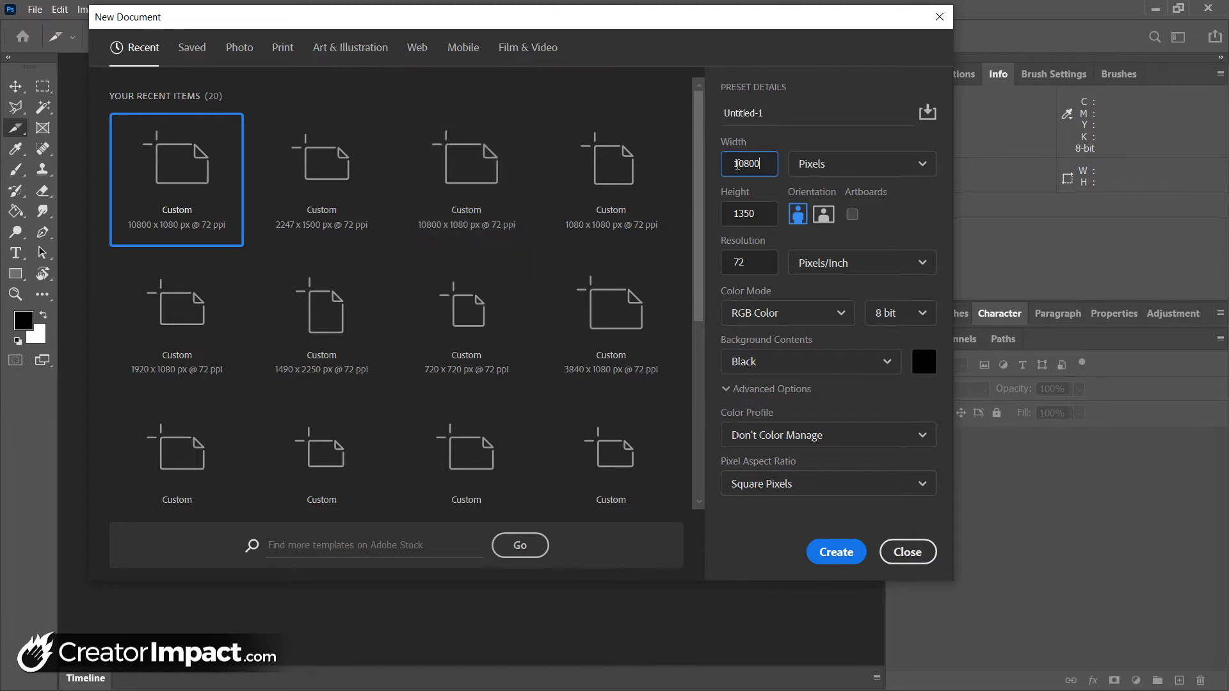
drag(734, 163, 744, 163)
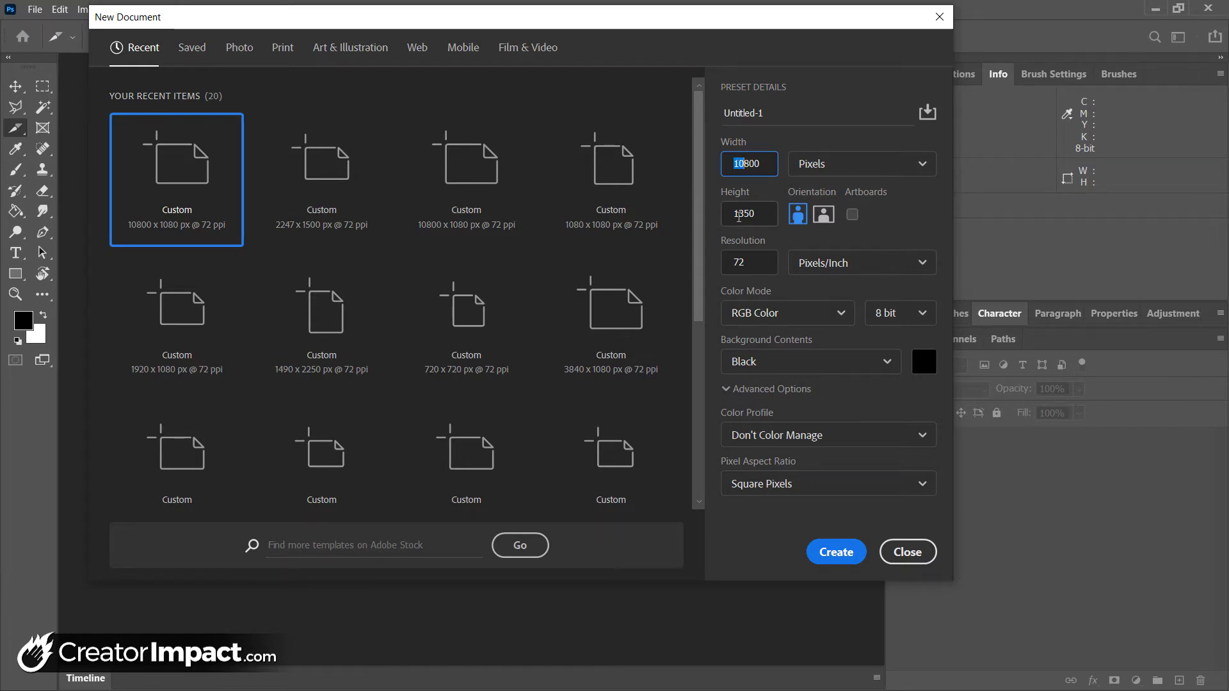
click(841, 563)
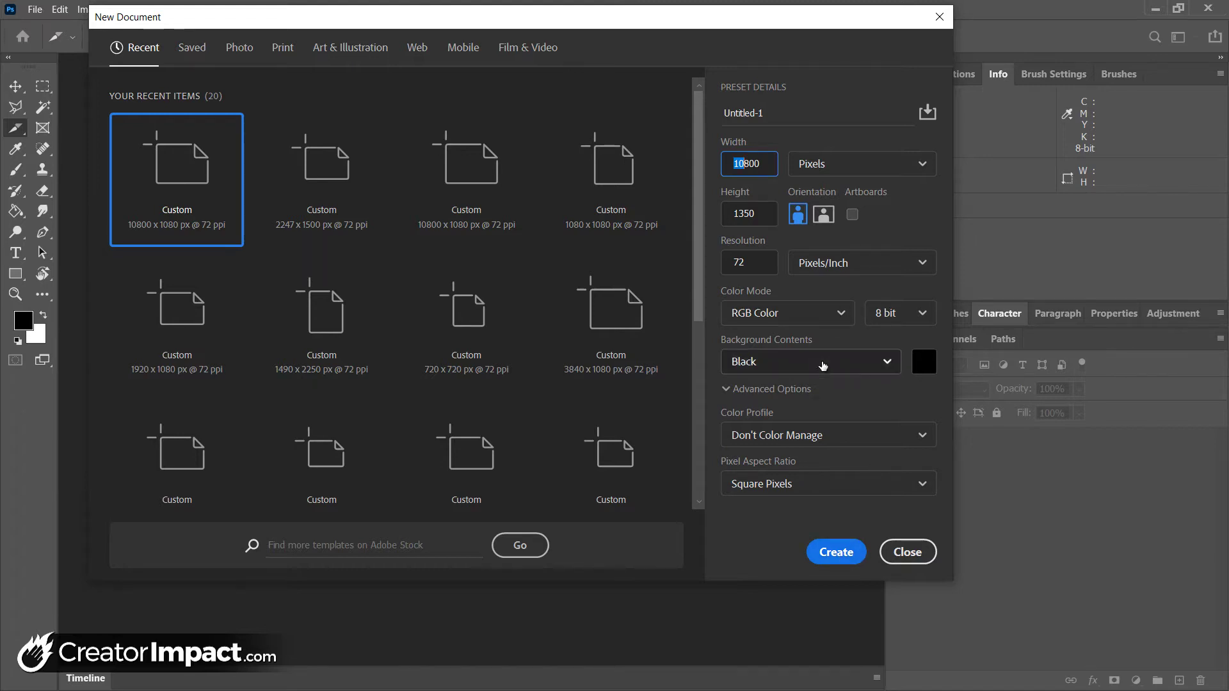
click(833, 554)
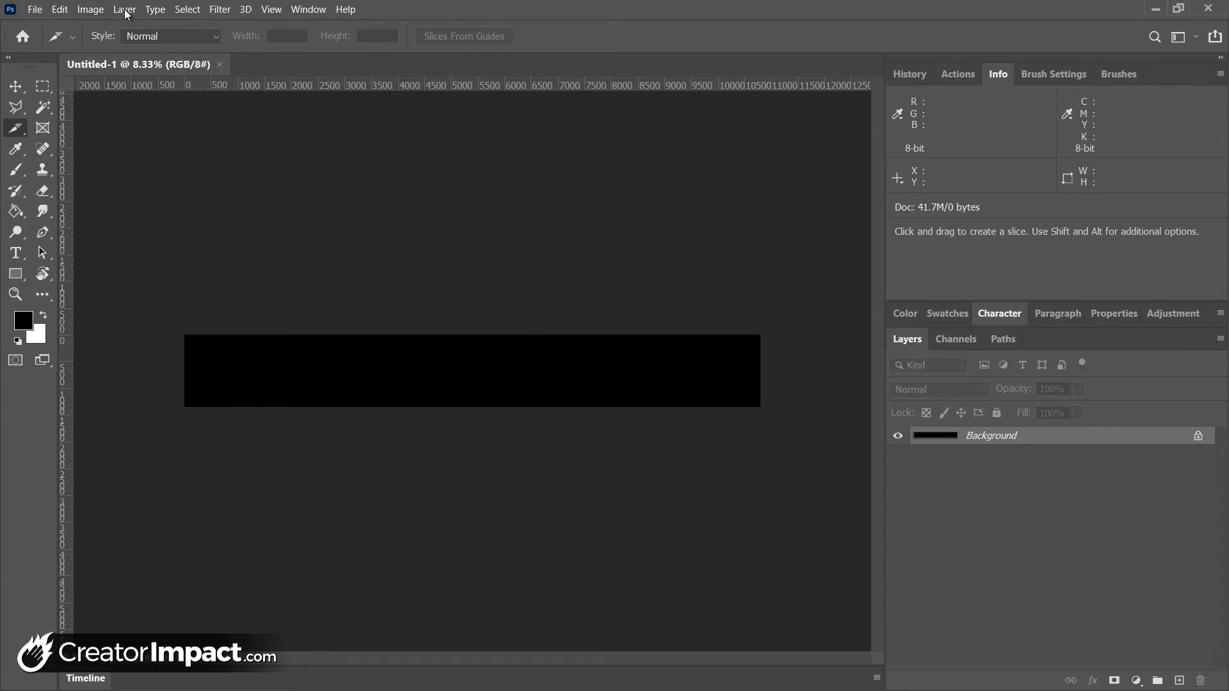
Check the document's 10800 × 1350 px size in Image Size and cancel without changes
click(99, 9)
click(114, 125)
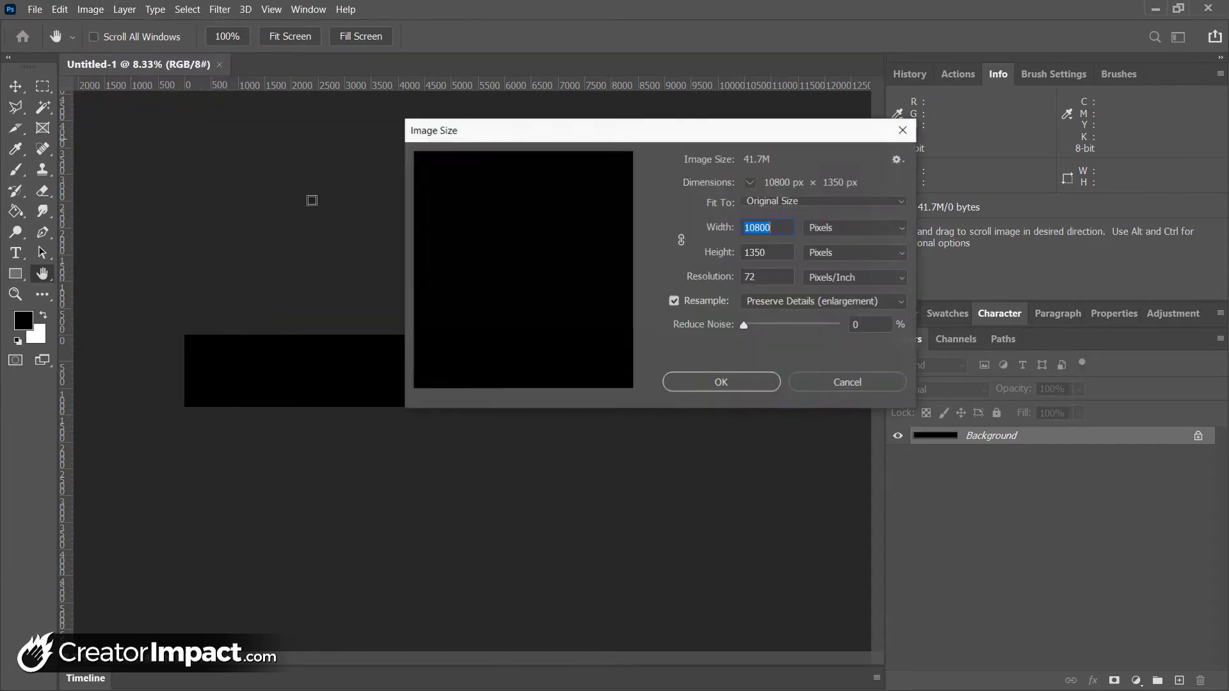
click(779, 228)
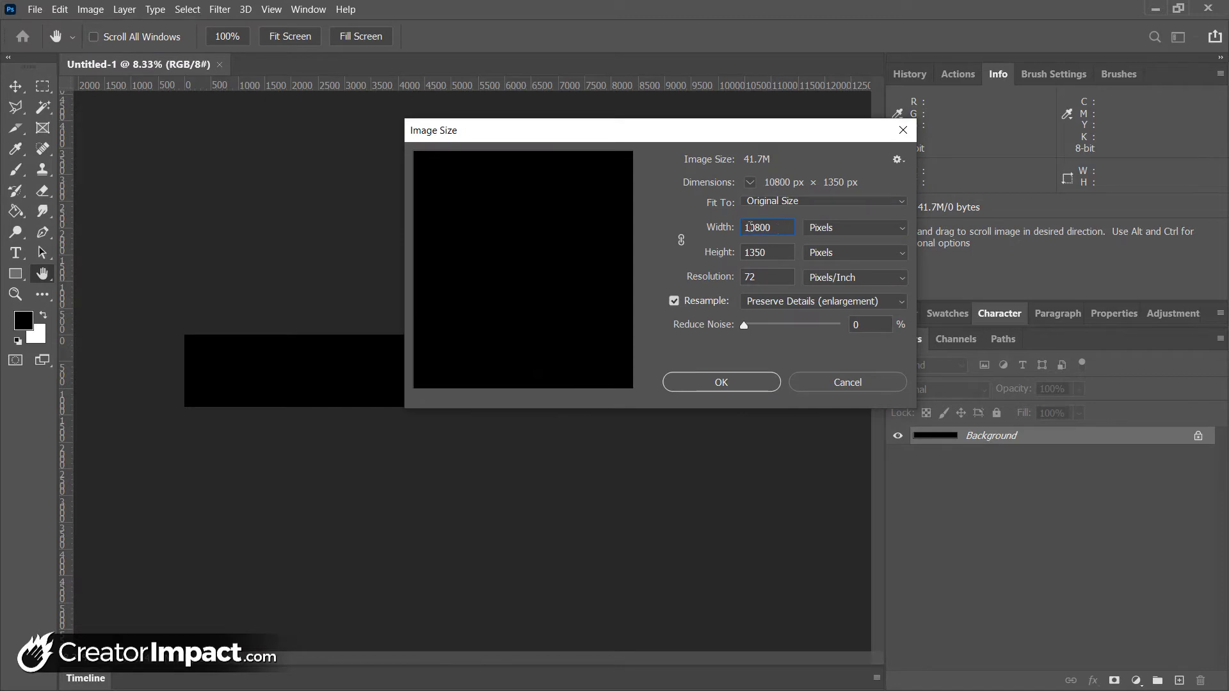
double_click(772, 227)
click(844, 394)
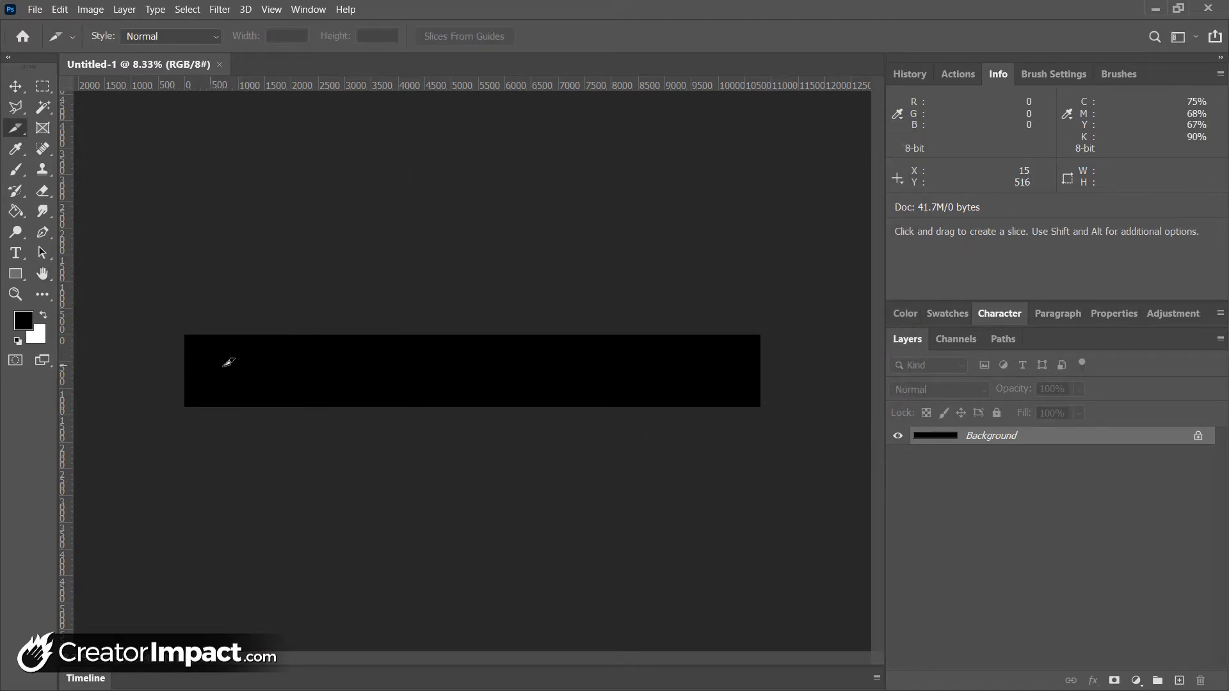
With the Move tool active, open New Guide Layout and begin setting the column count
click(17, 87)
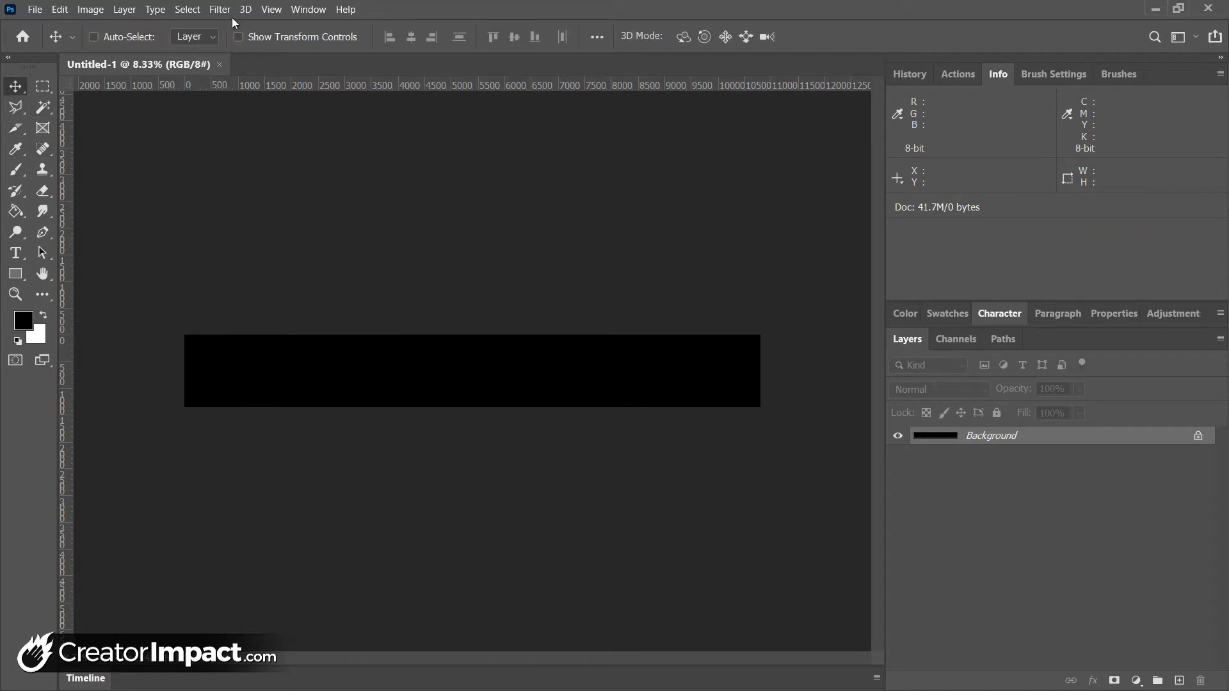
click(272, 9)
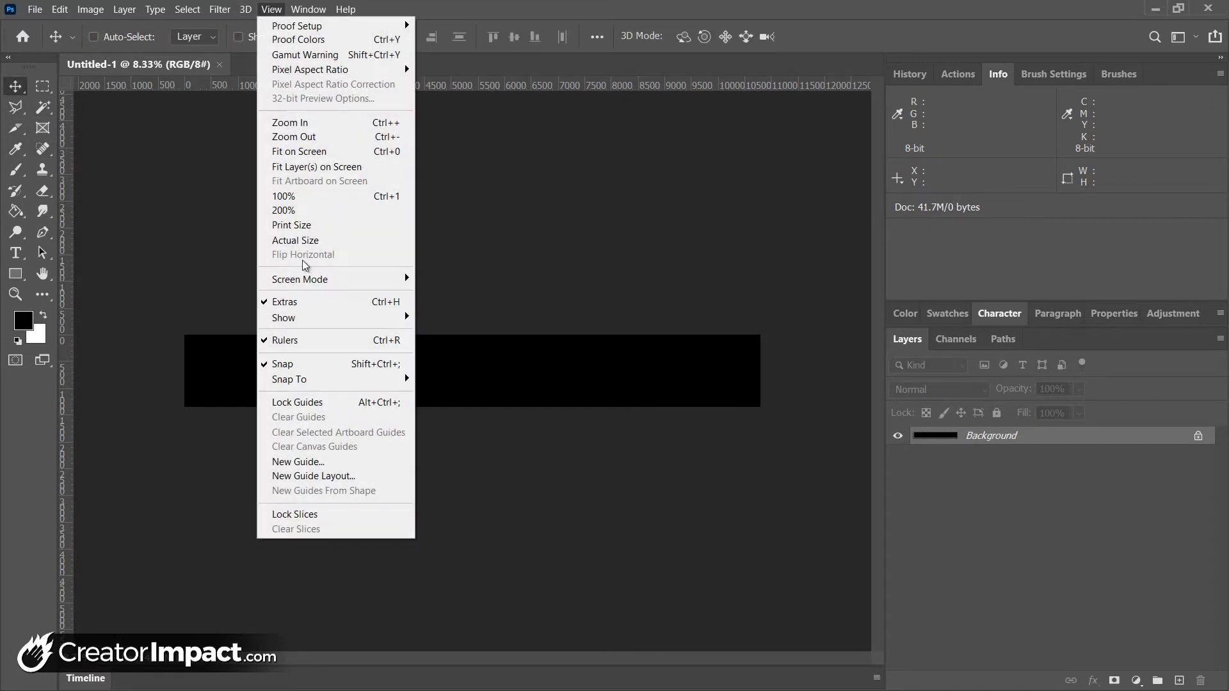
click(314, 476)
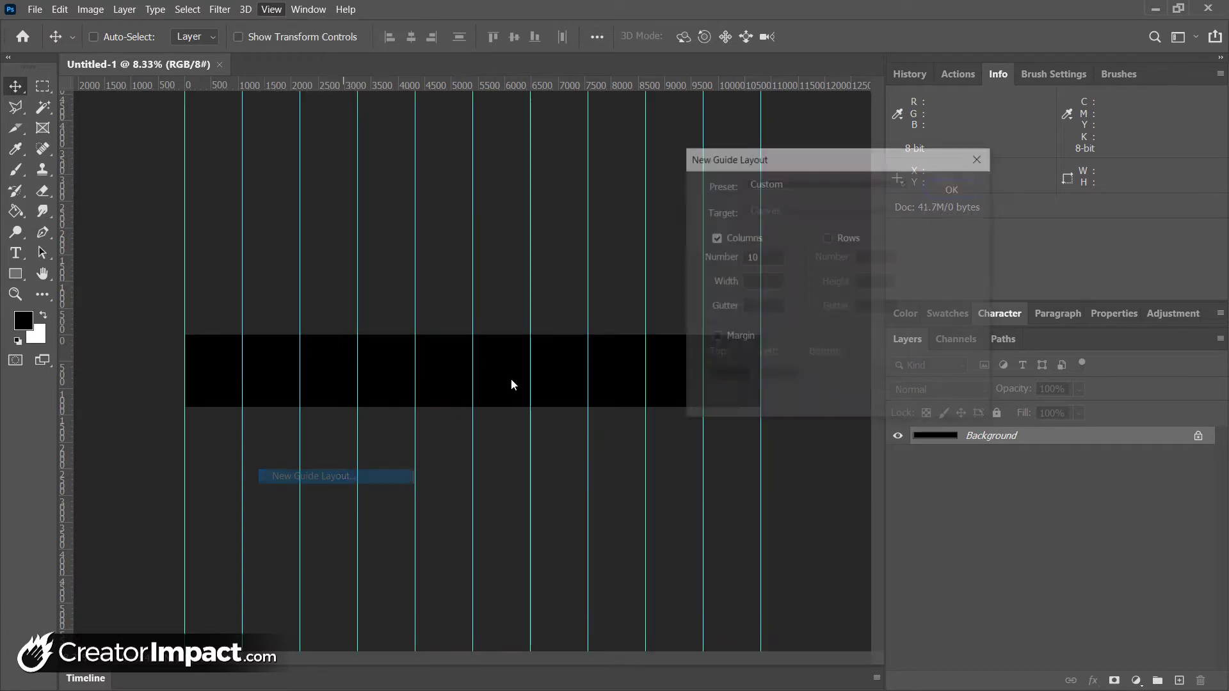
click(728, 239)
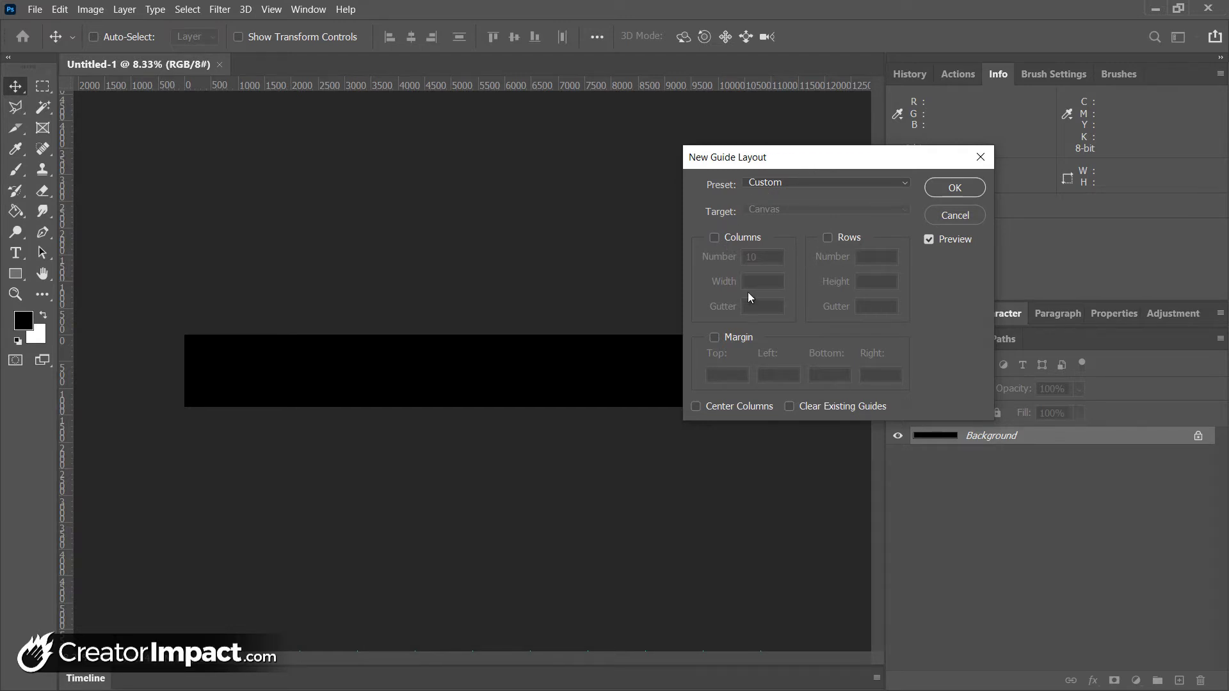
click(714, 238)
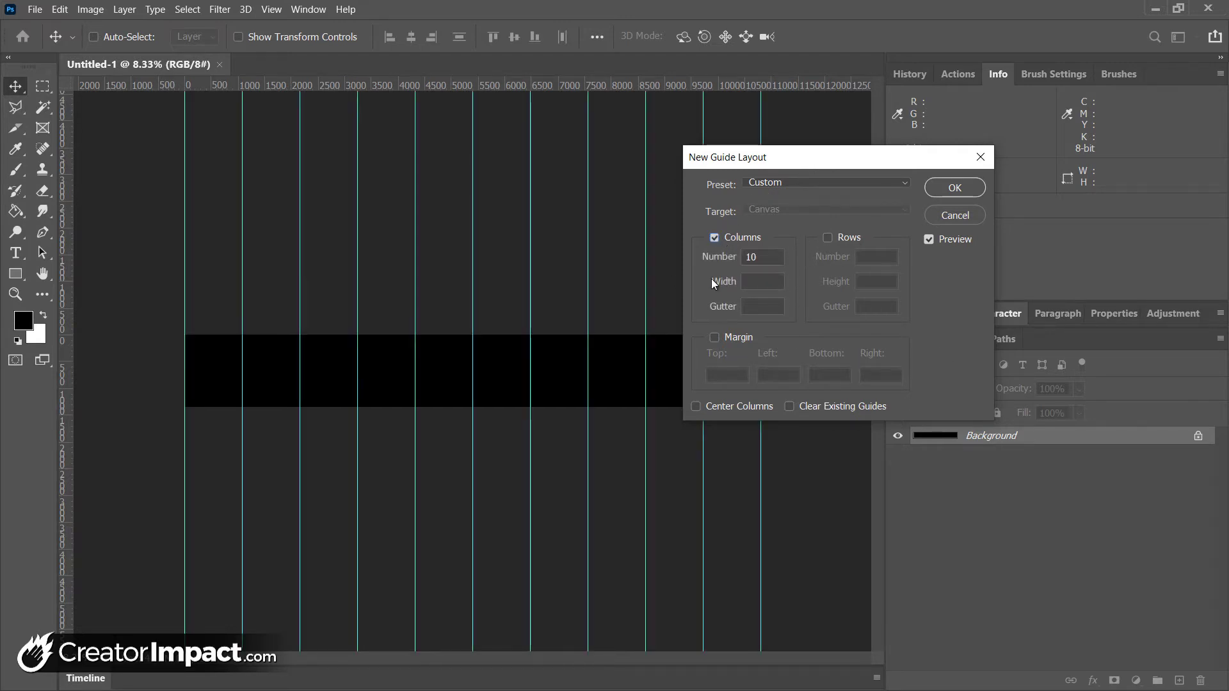
click(761, 256)
drag(747, 258, 768, 255)
text(2)
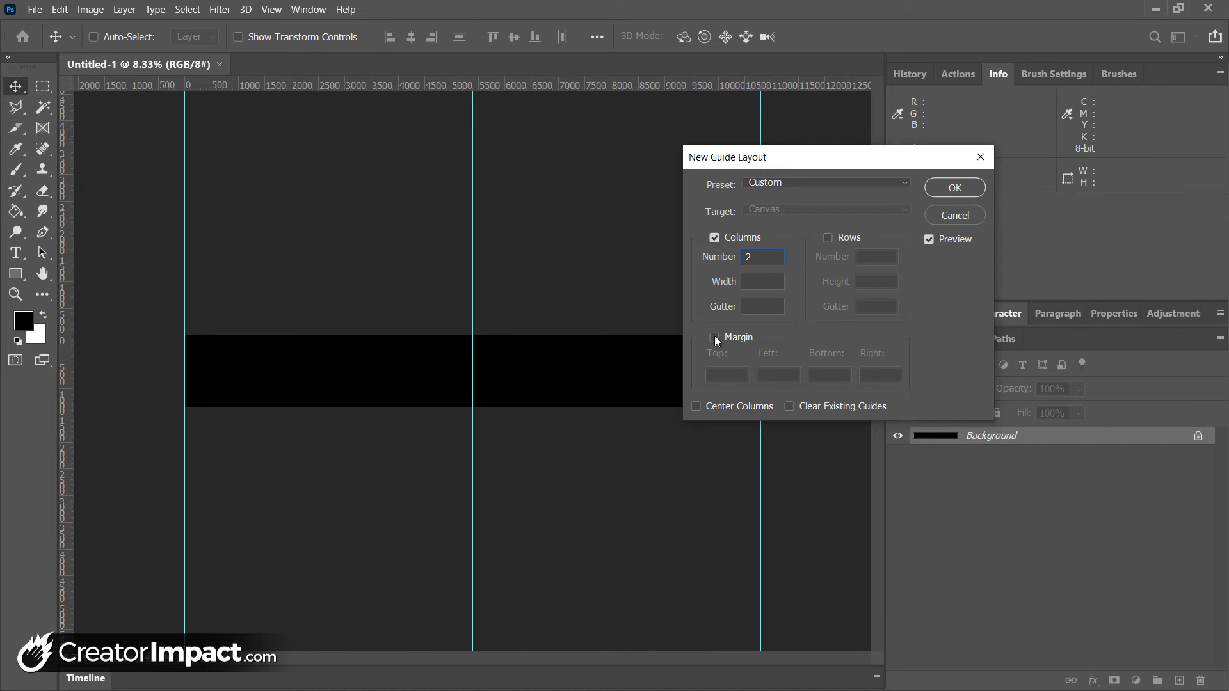
Set 10 columns with a 0 px gutter and apply the guide layout
double_click(761, 257)
text(10)
click(773, 306)
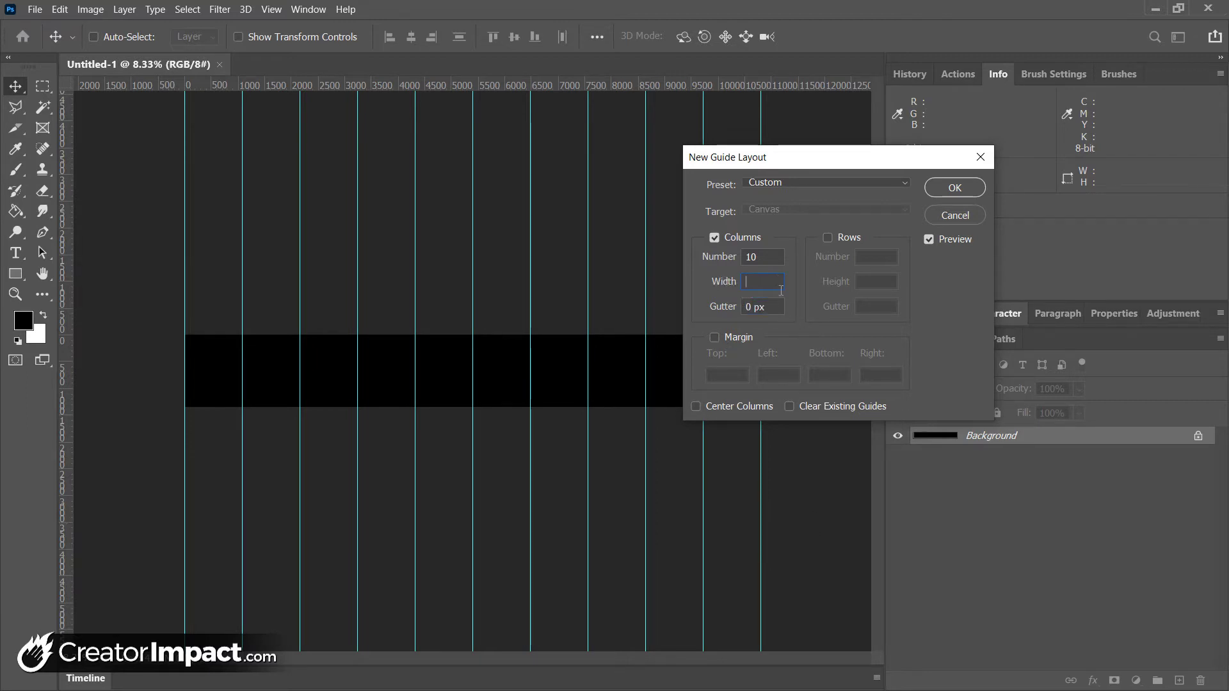
key(Tab)
click(753, 309)
text(50)
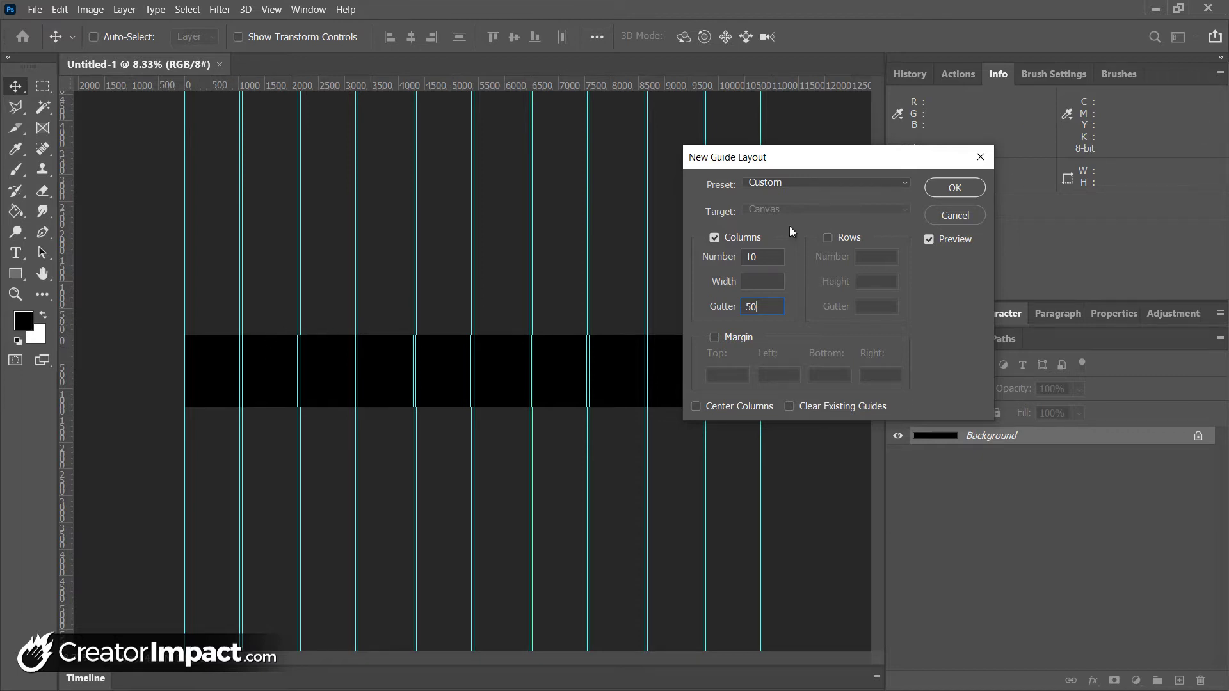
double_click(757, 306)
text(0)
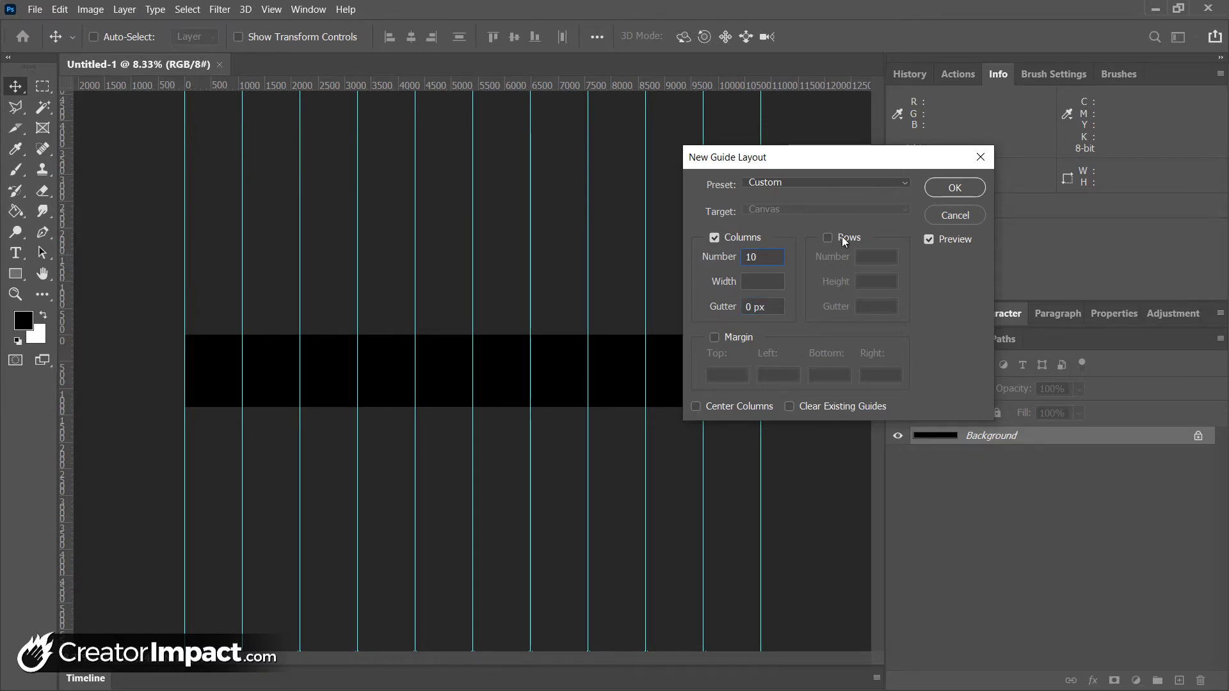
click(954, 187)
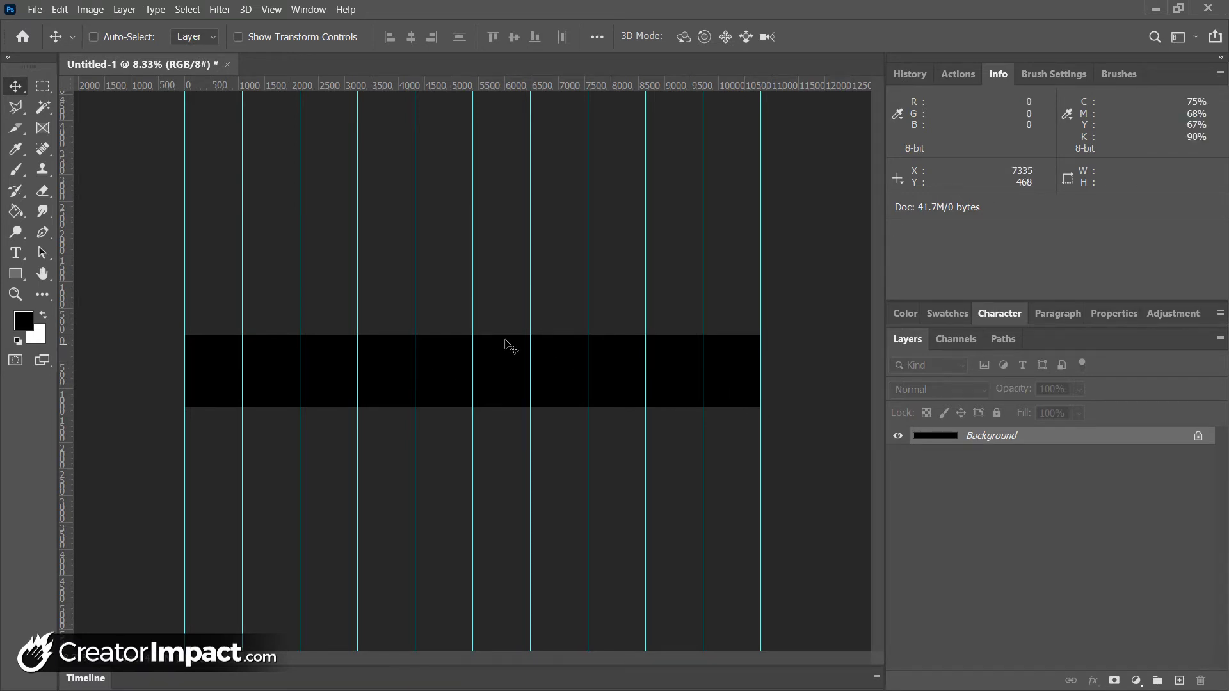
Pick the Slice Tool from the crop flyout and generate slices from the guides
click(23, 131)
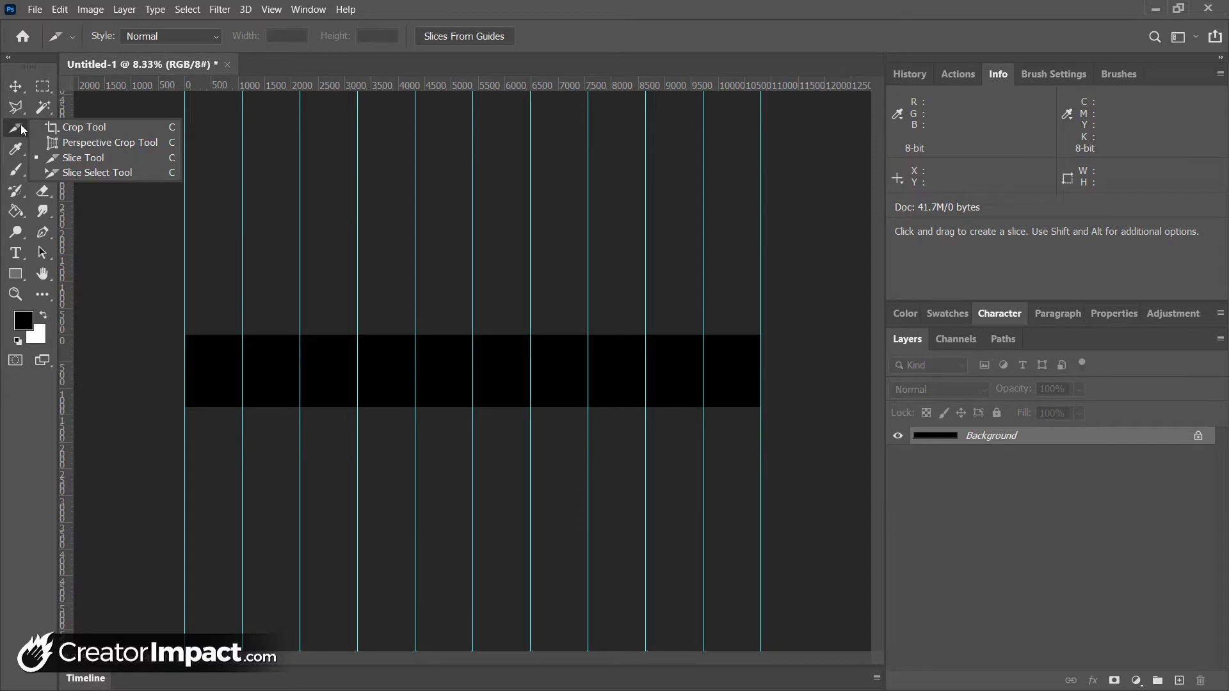
click(84, 157)
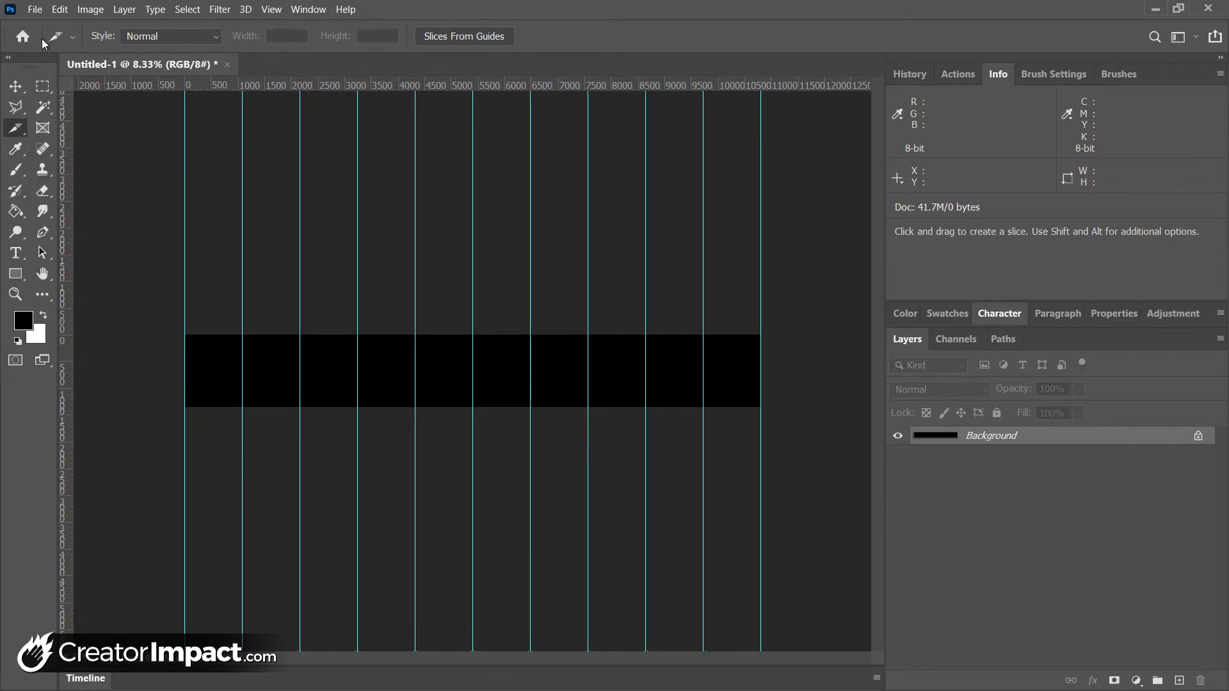
click(467, 41)
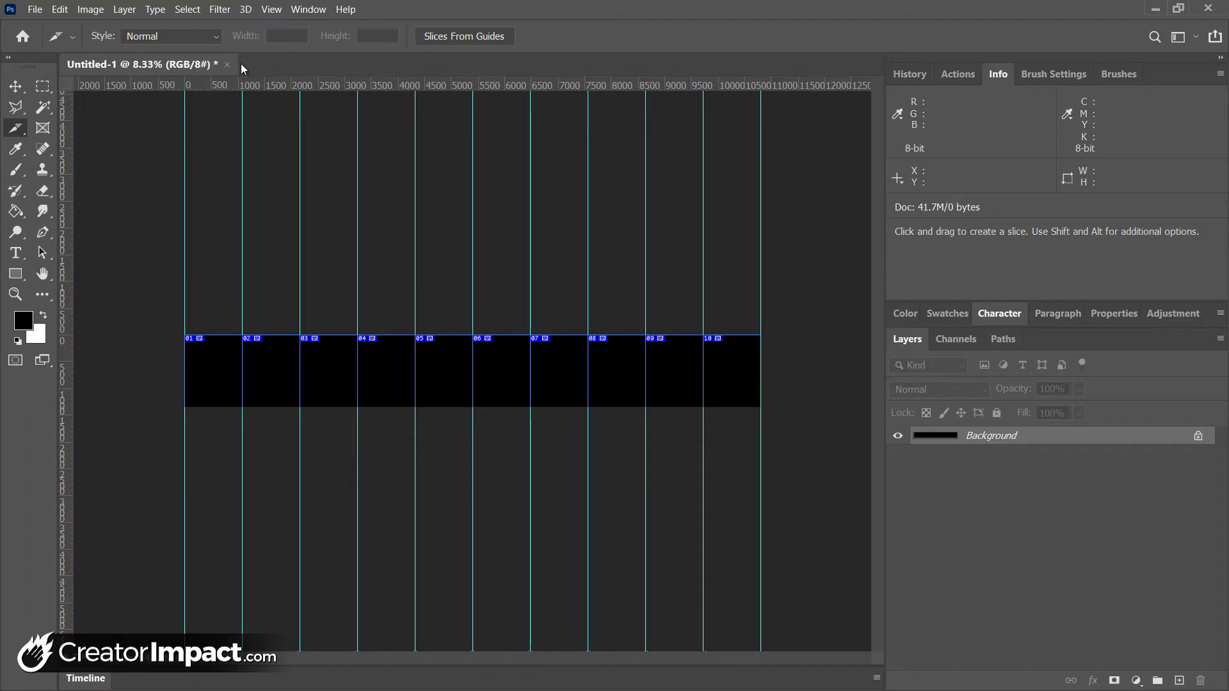
Place the pexels-elina-krima-3377414 texture as linked and scale it over the first five panels
click(37, 9)
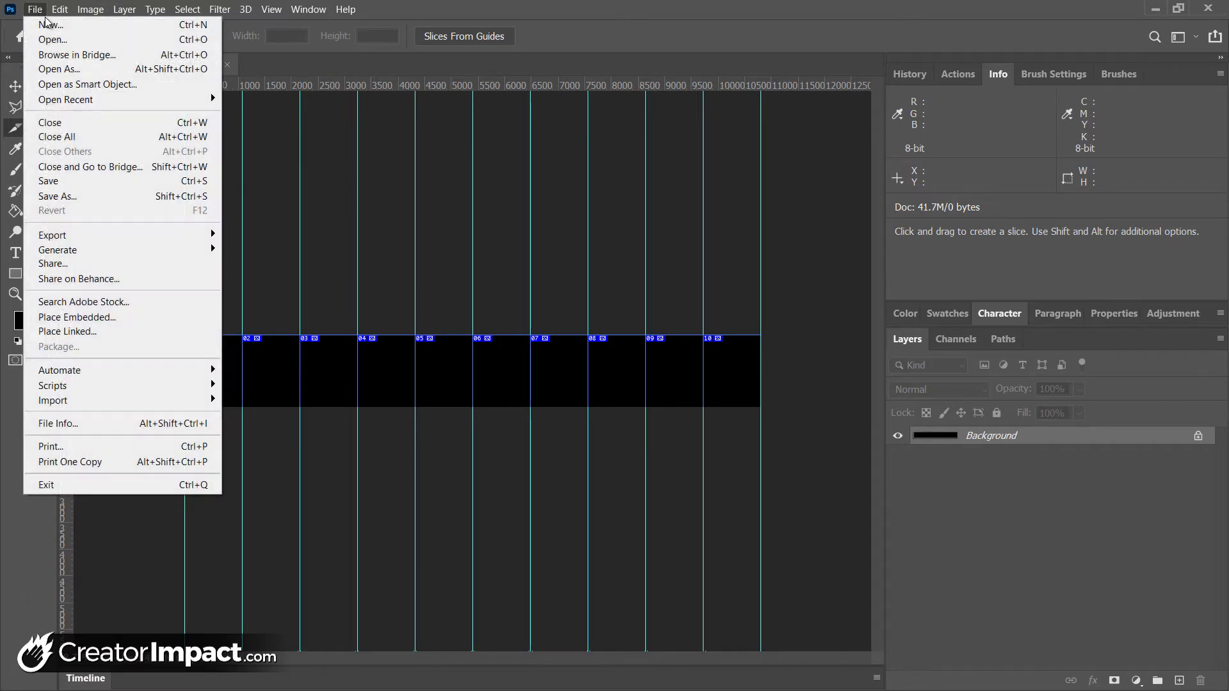
click(93, 328)
click(741, 132)
double_click(741, 132)
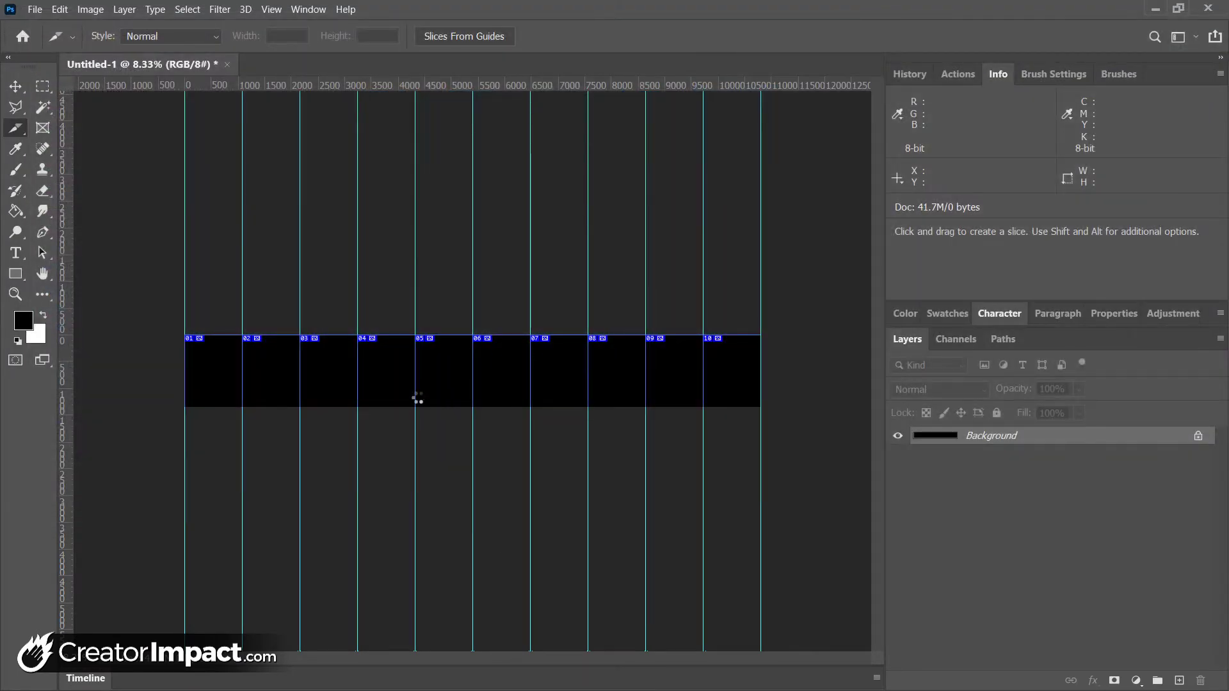
drag(411, 406, 256, 496)
drag(458, 435, 386, 436)
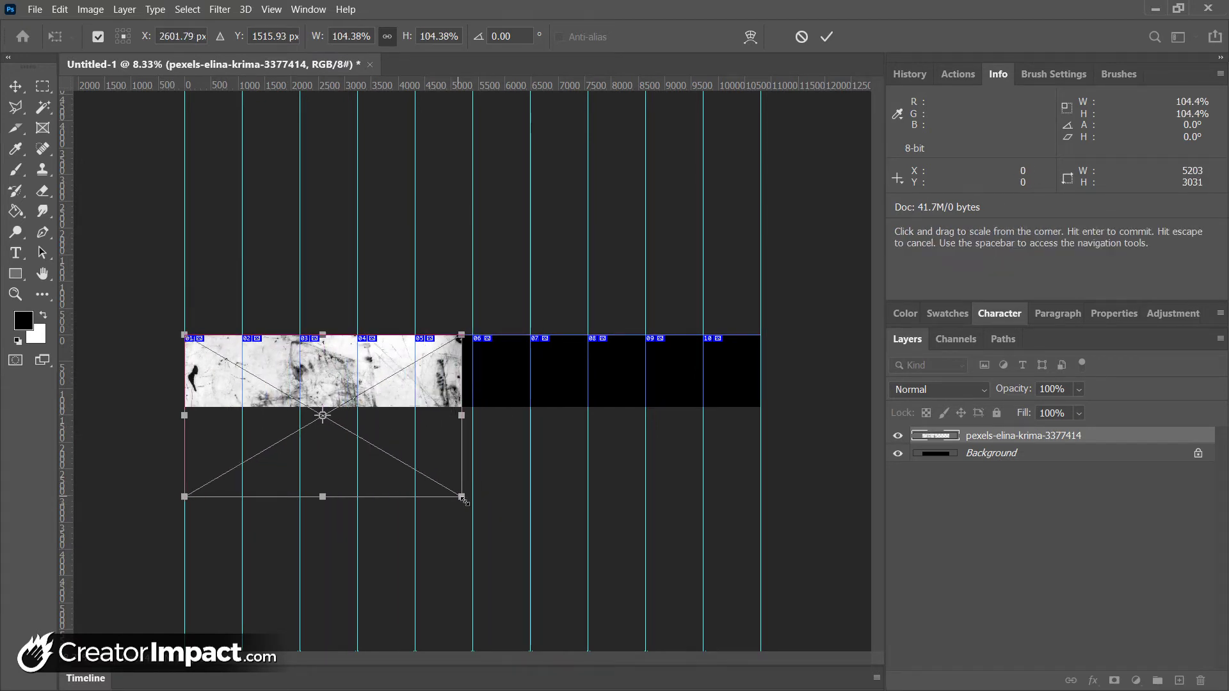
mouse_move(462, 497)
mouse_down()
mouse_move(483, 512)
mouse_move(468, 507)
mouse_up()
key(Return)
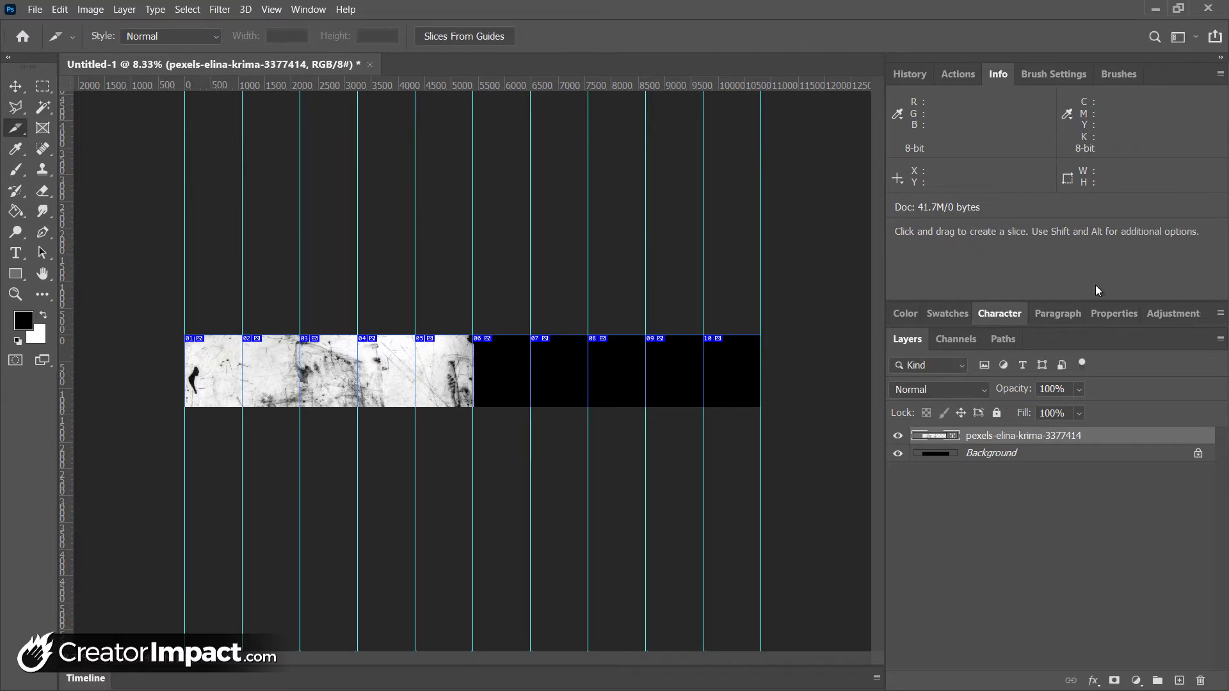
Invert the texture's colours and lower its layer fill to 9%
key(ctrl+i)
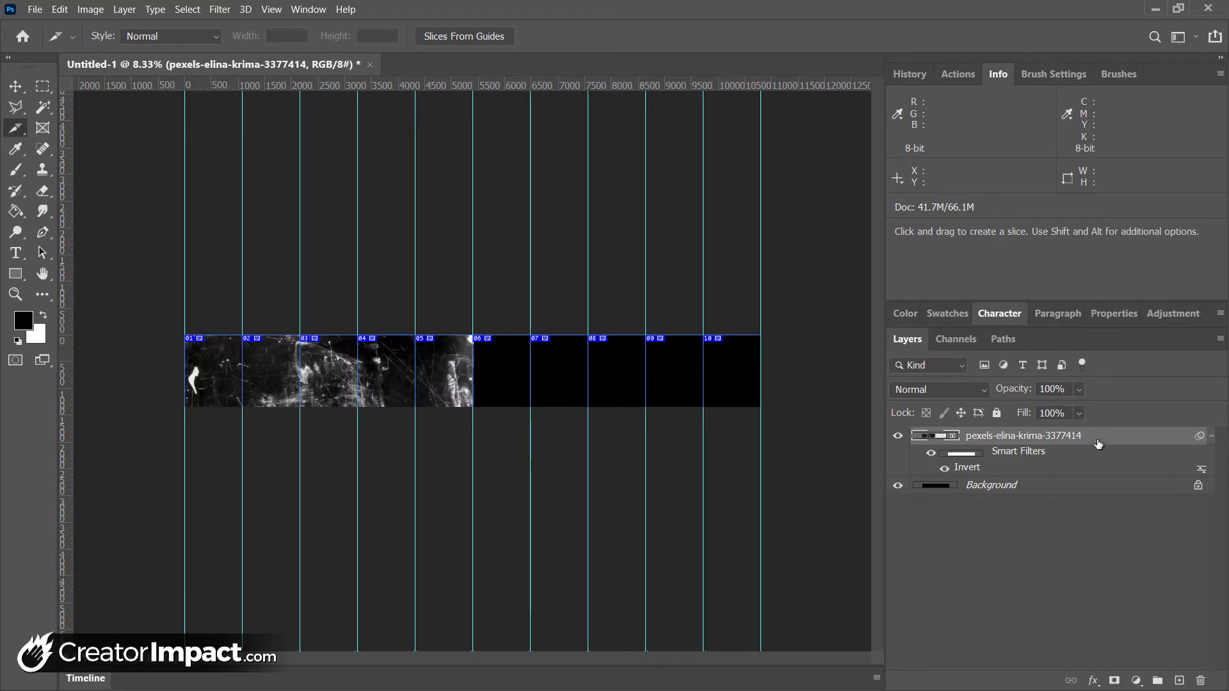
click(1026, 432)
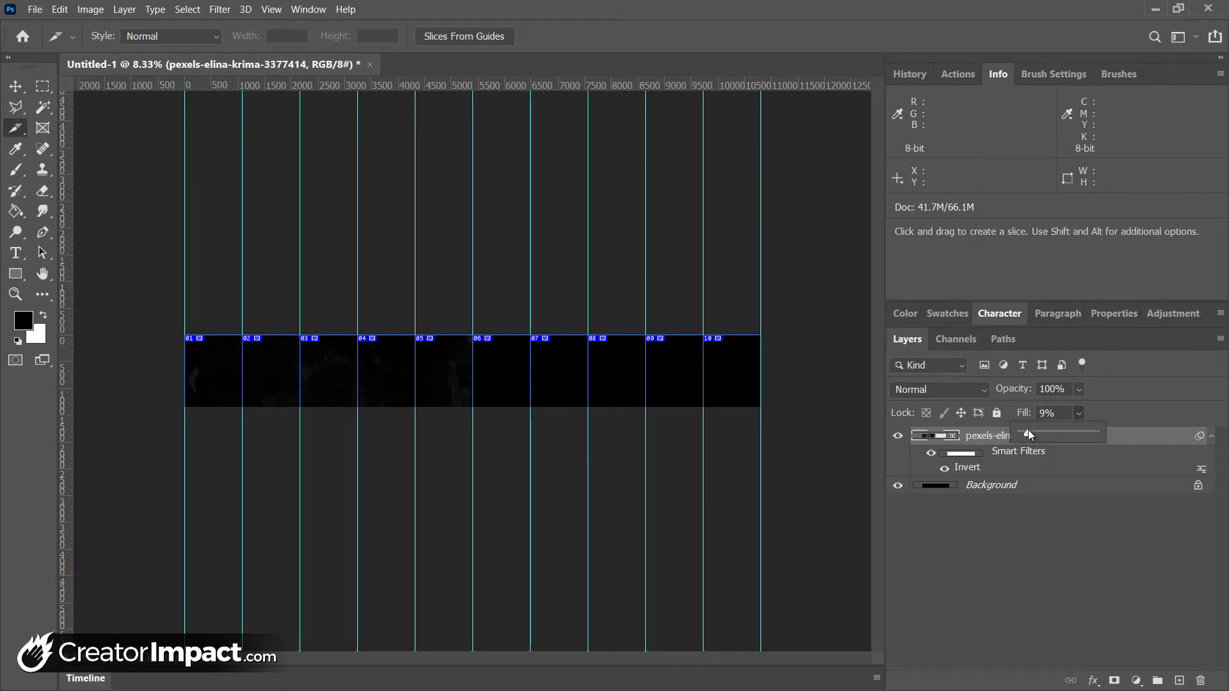
click(35, 9)
click(35, 10)
click(1075, 441)
double_click(1075, 441)
Duplicate the texture layer and move the copy over the right-hand panels
drag(1113, 442, 1180, 680)
drag(536, 343, 559, 387)
key(ctrl+z)
click(24, 93)
key(b)
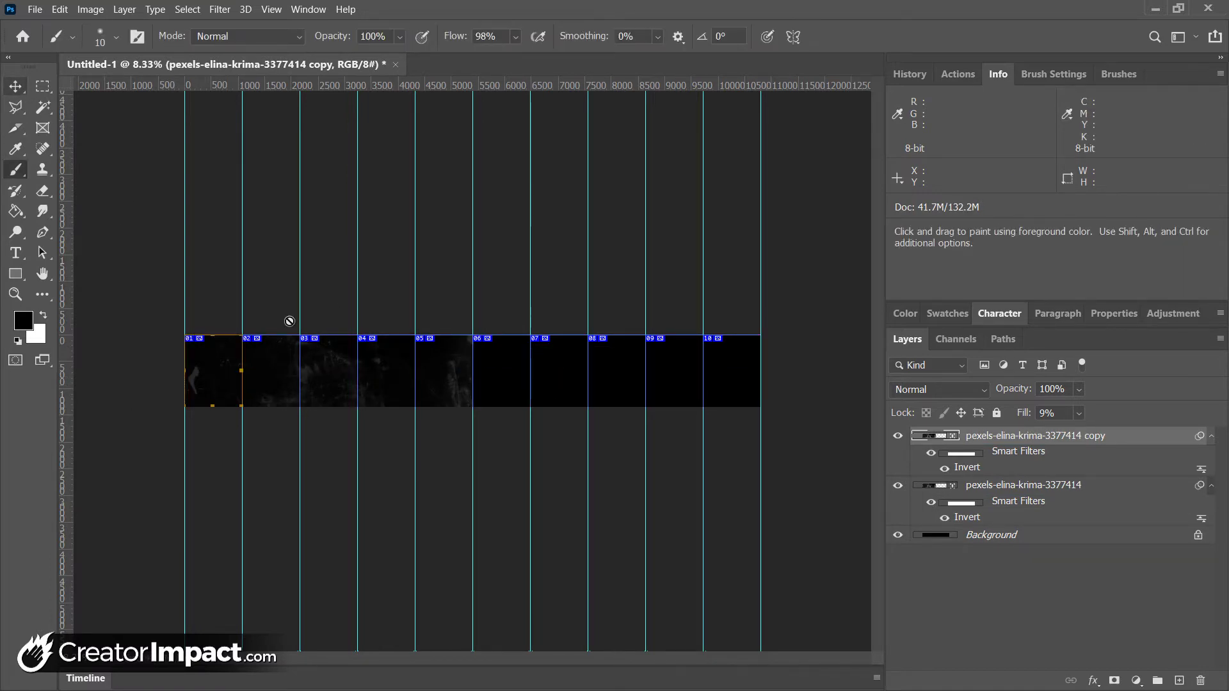
mouse_move(273, 387)
mouse_down()
mouse_move(593, 382)
mouse_move(544, 382)
mouse_move(563, 384)
mouse_move(563, 364)
mouse_up()
key(z)
click(273, 388)
click(304, 401)
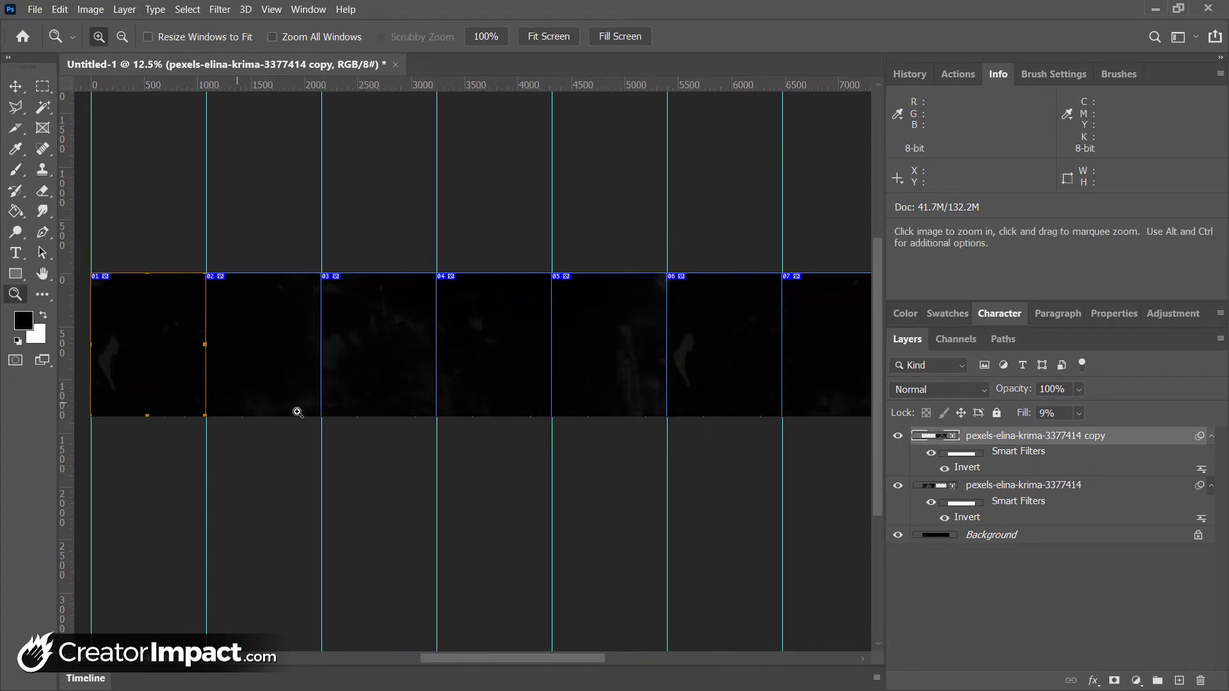
click(34, 9)
click(90, 331)
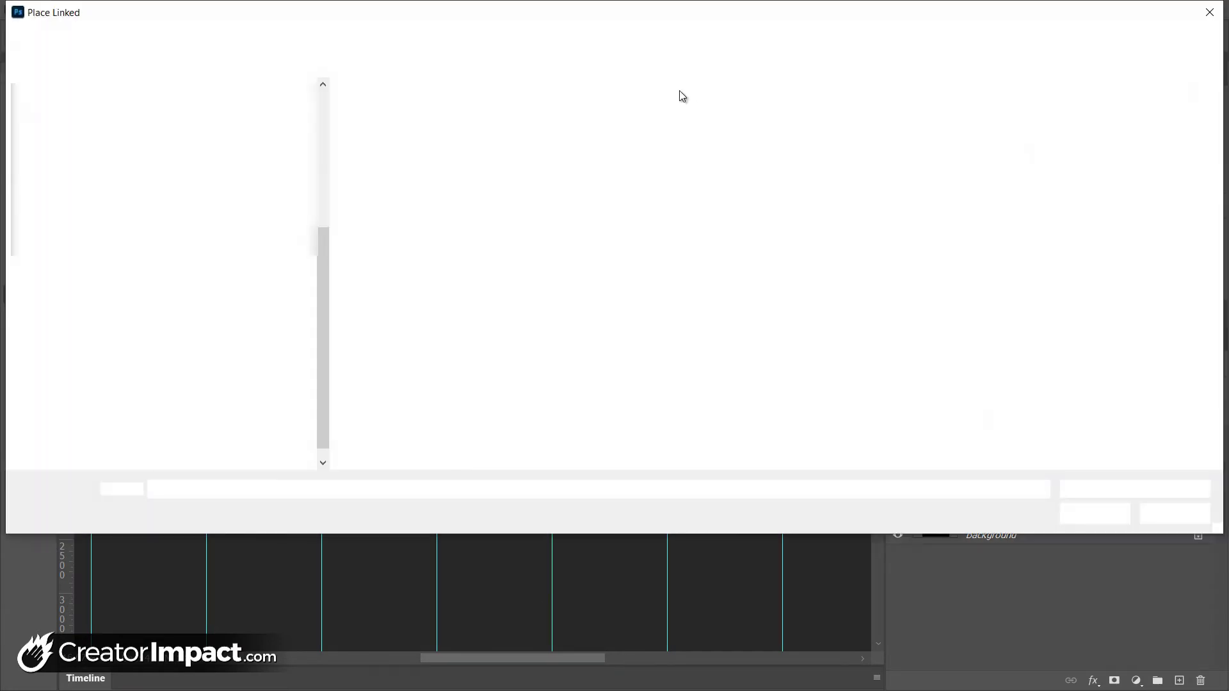
Place manhead.psd over the first panels, scale it and flip it horizontally to face left
click(656, 142)
double_click(656, 142)
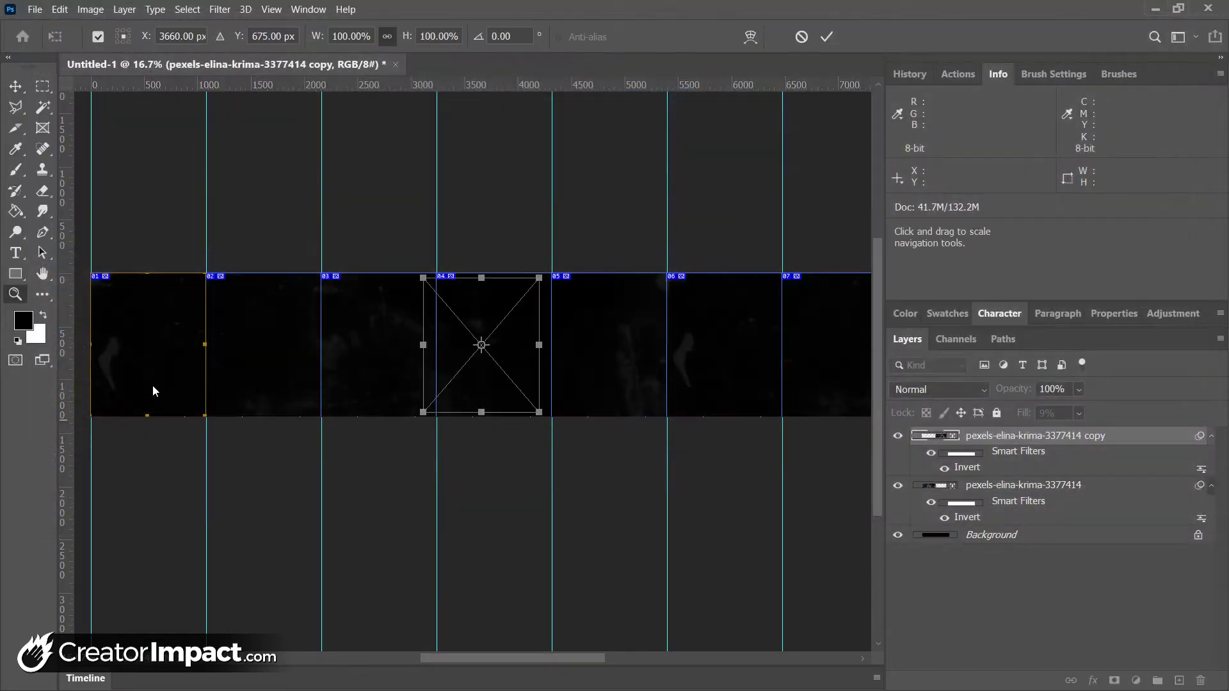
drag(497, 383, 220, 344)
mouse_move(144, 346)
mouse_down()
mouse_move(147, 359)
mouse_move(130, 348)
mouse_up()
drag(197, 269, 183, 427)
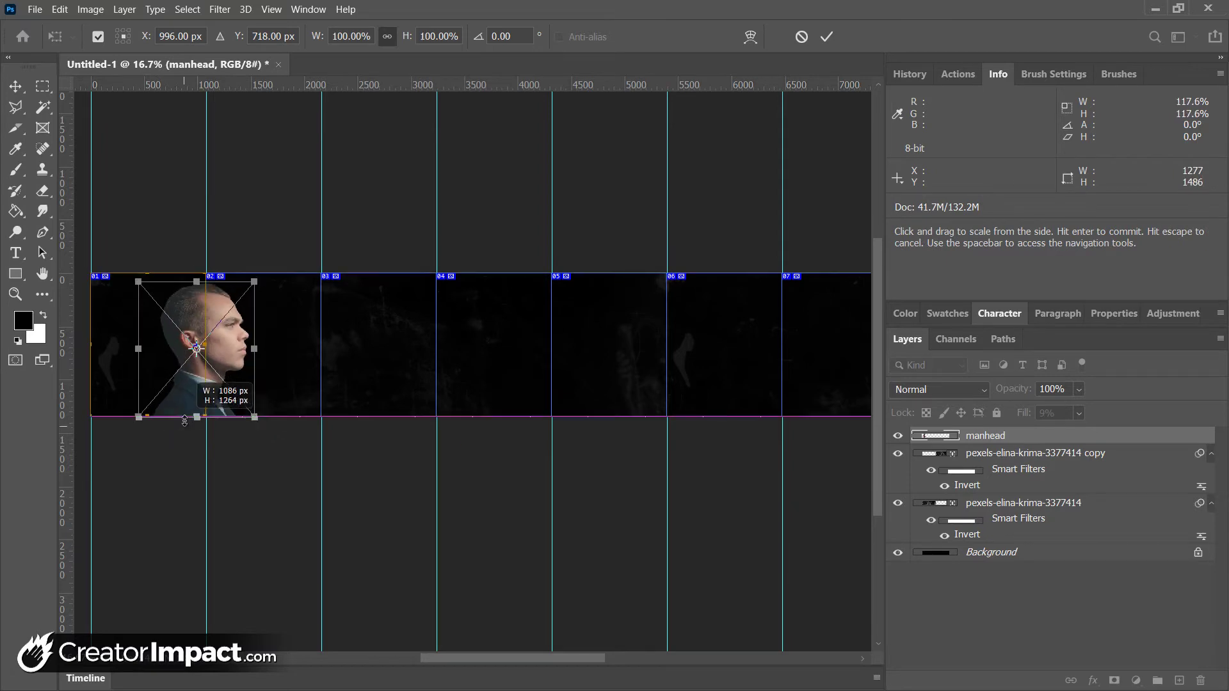
key(alt+e)
mouse_move(170, 366)
click(356, 602)
mouse_move(179, 327)
mouse_down()
mouse_move(202, 327)
mouse_move(191, 324)
mouse_up()
key(Return)
key(z)
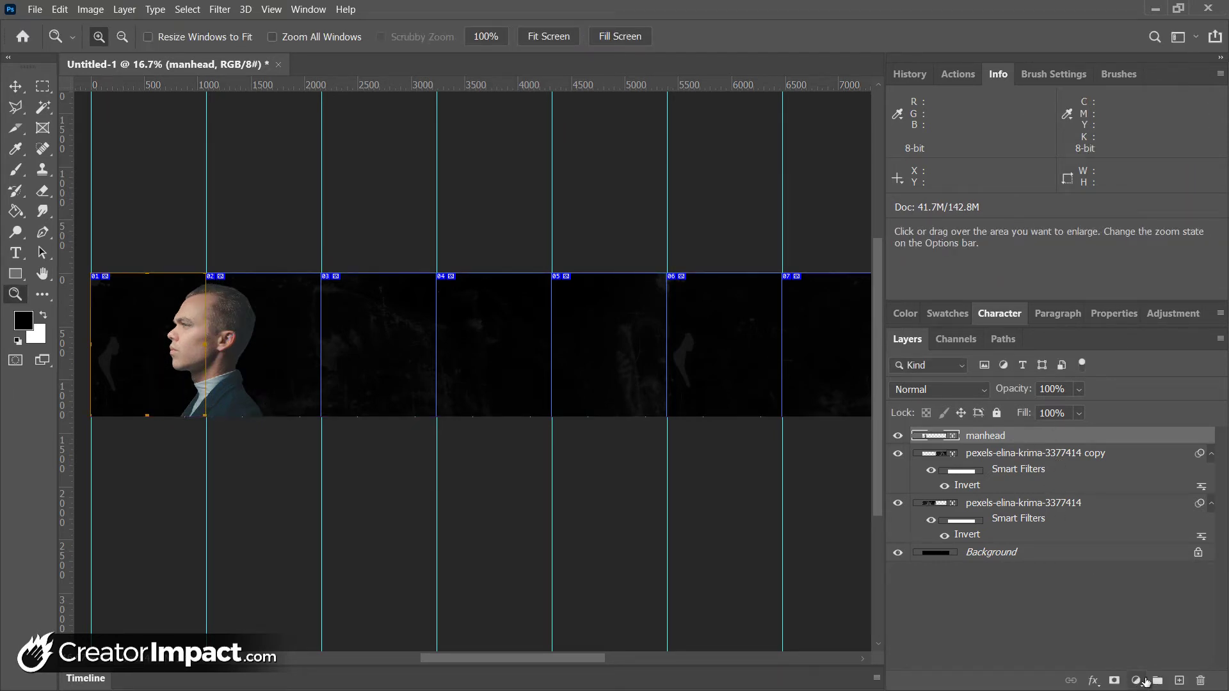
Make the portrait black-and-white with Hue/Saturation at -100 saturation
key(ctrl+u)
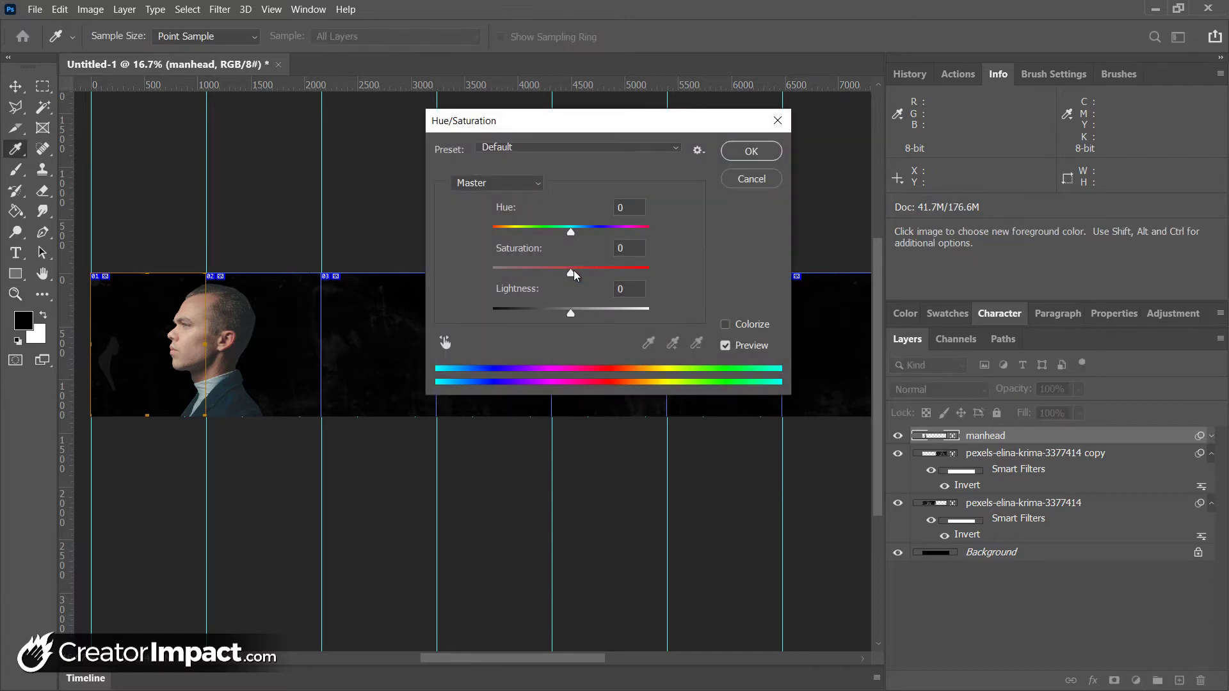
drag(570, 273, 494, 269)
click(750, 153)
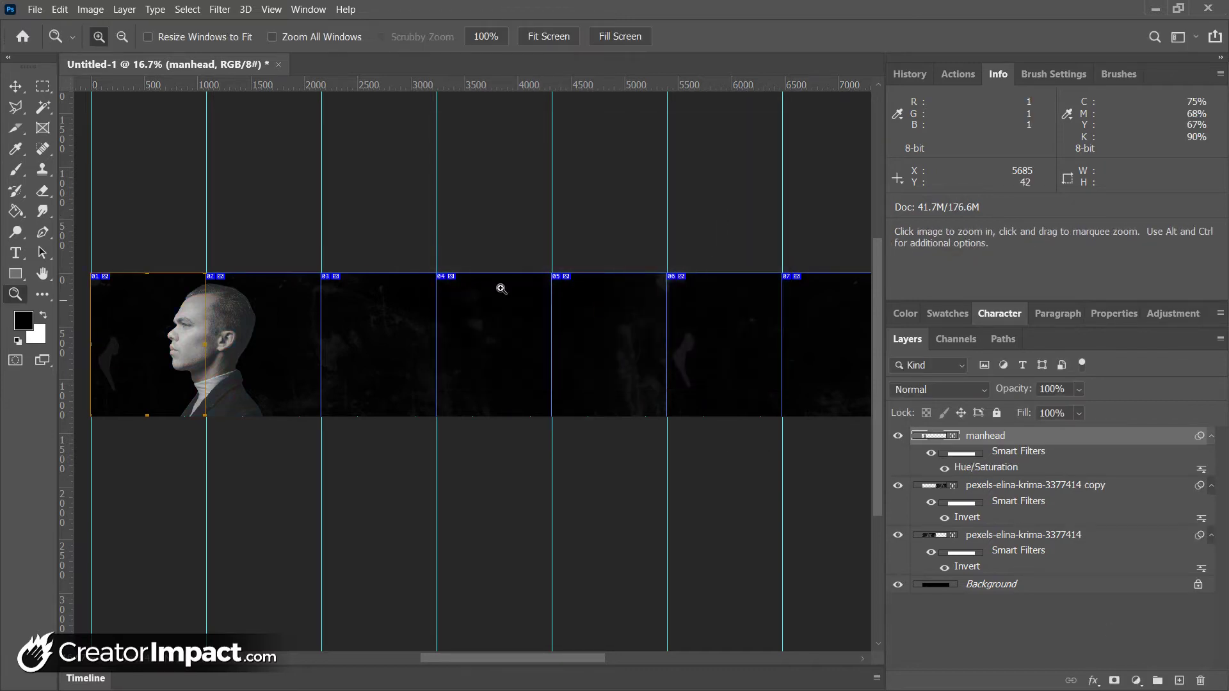
scroll(563, 318, right, 2)
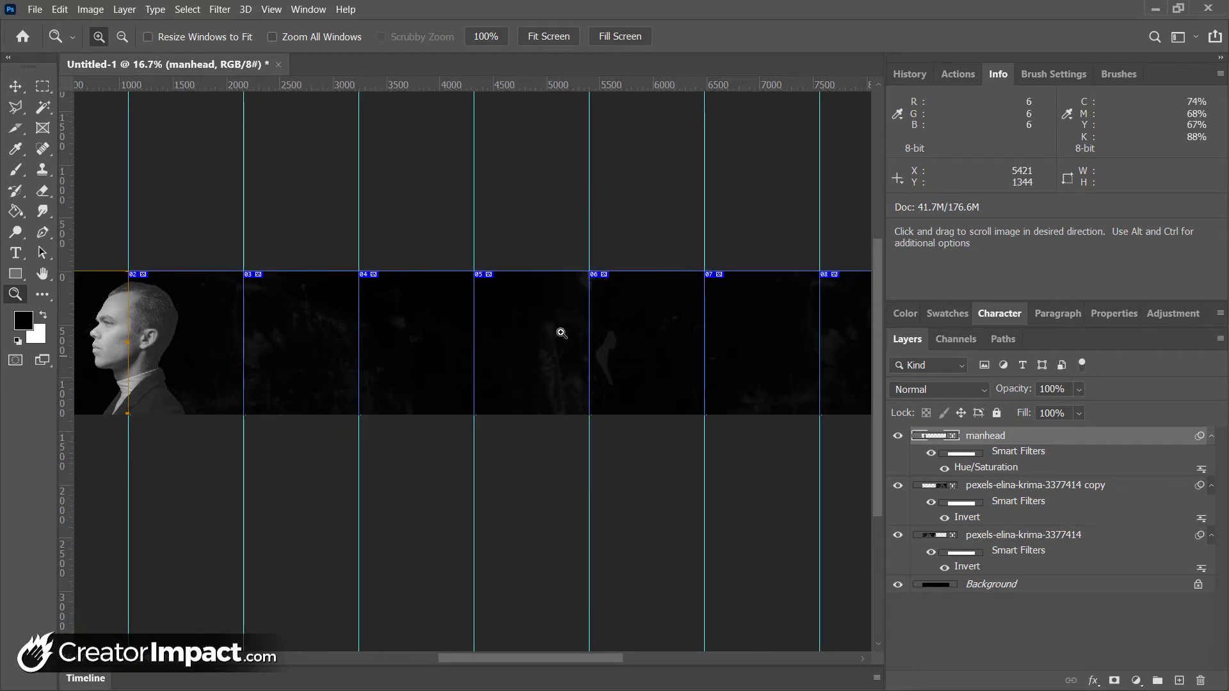
Fill a full-height rectangular selection with white on a new layer near the sixth panel
click(42, 88)
drag(559, 256, 684, 441)
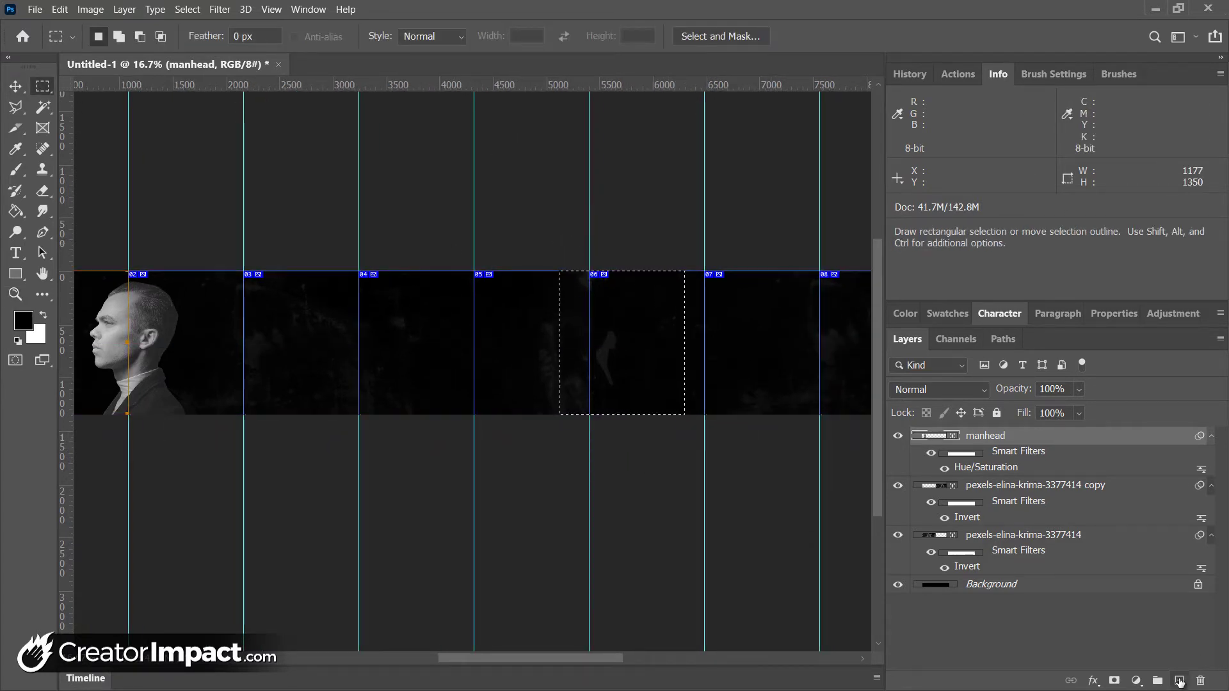
click(1179, 680)
click(45, 316)
click(15, 212)
click(613, 372)
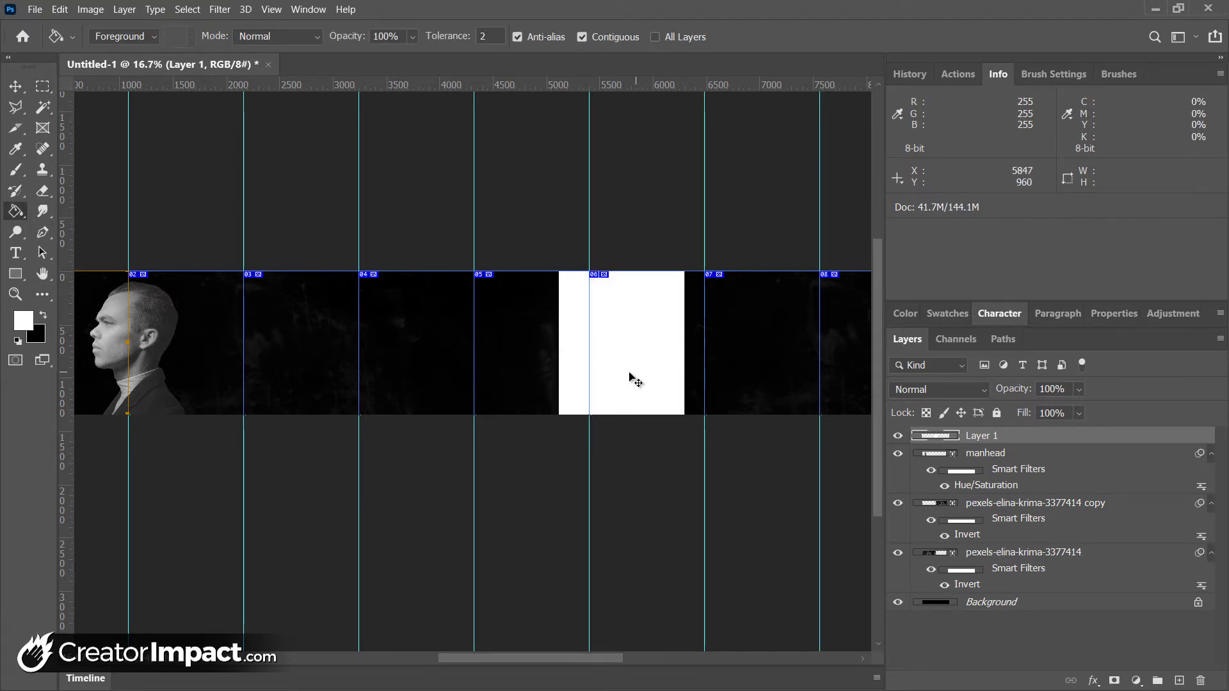
Skew the white rectangle into a slanted parallelogram, zoom out and hide the workspace panels
key(ctrl+t)
drag(622, 416, 603, 420)
drag(611, 336, 631, 336)
key(Return)
key(z)
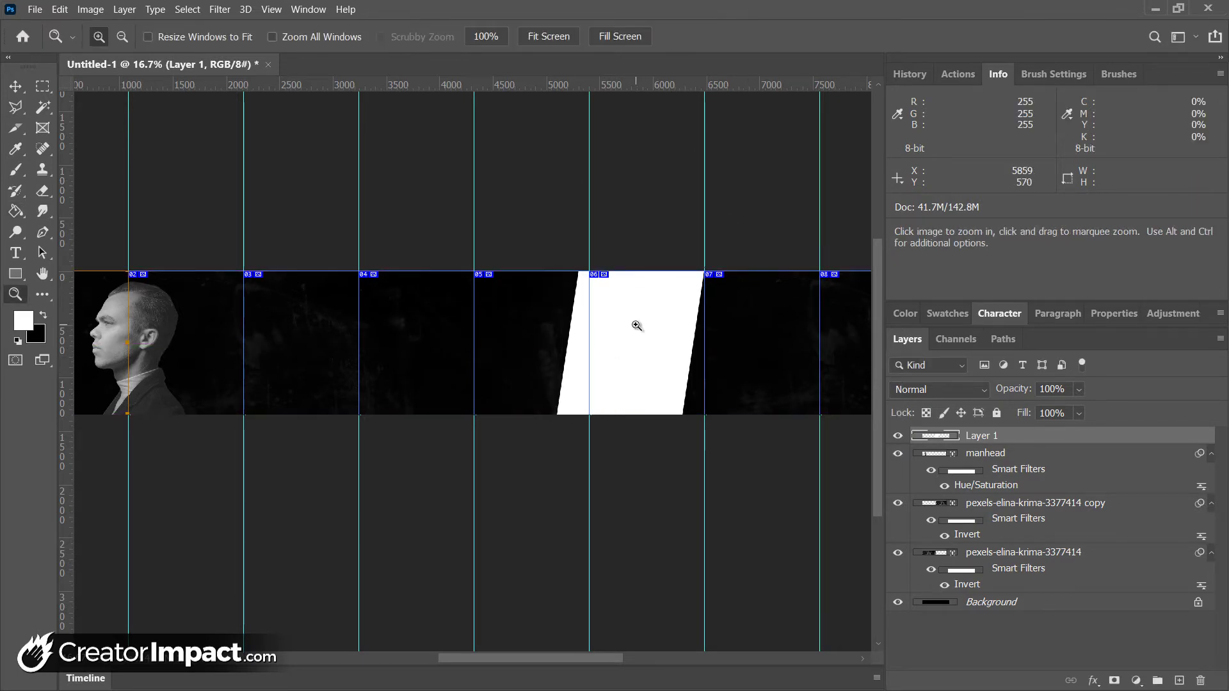
alt+click(636, 326)
key(Tab)
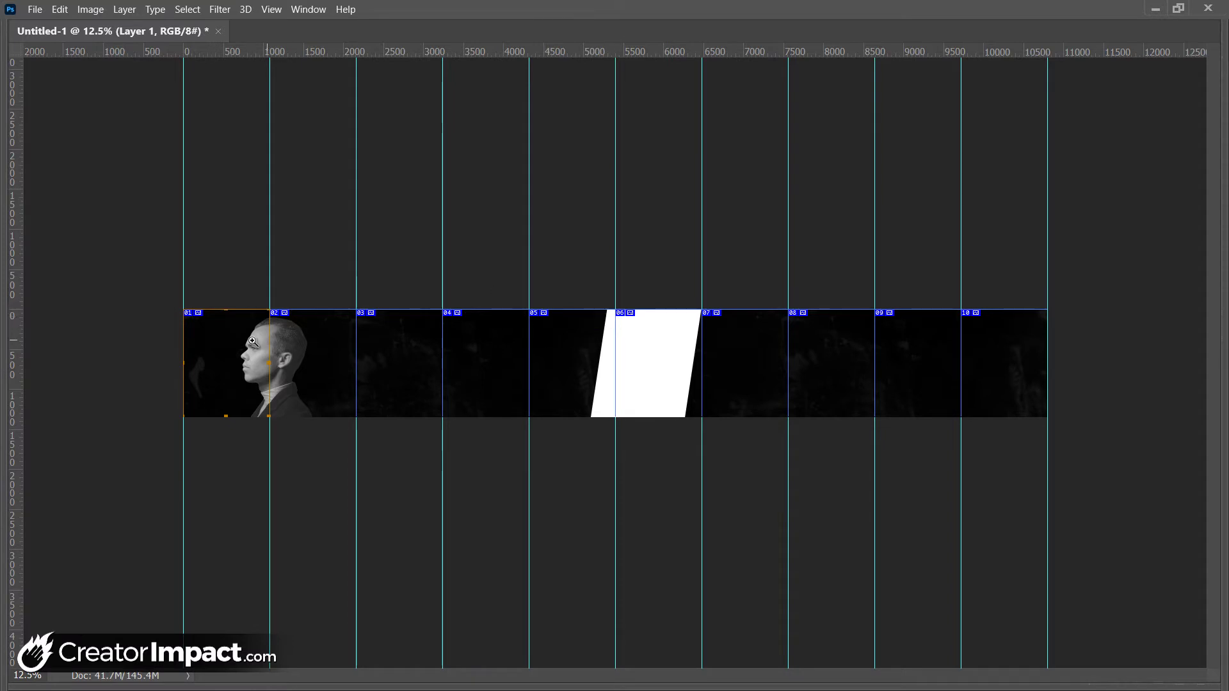
Add the headline 'HERE IS SOMETHING REALLY COOL!' in the first panel, enlarged and nudged into place
click(236, 355)
click(67, 342)
click(66, 340)
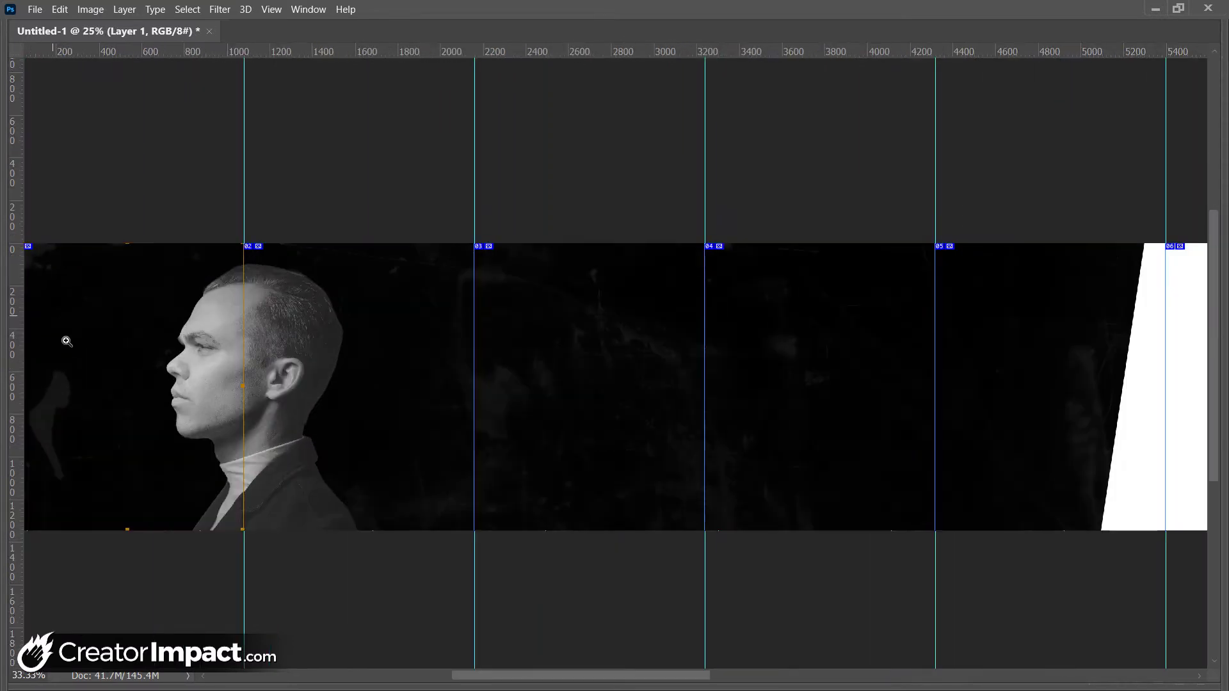
click(46, 316)
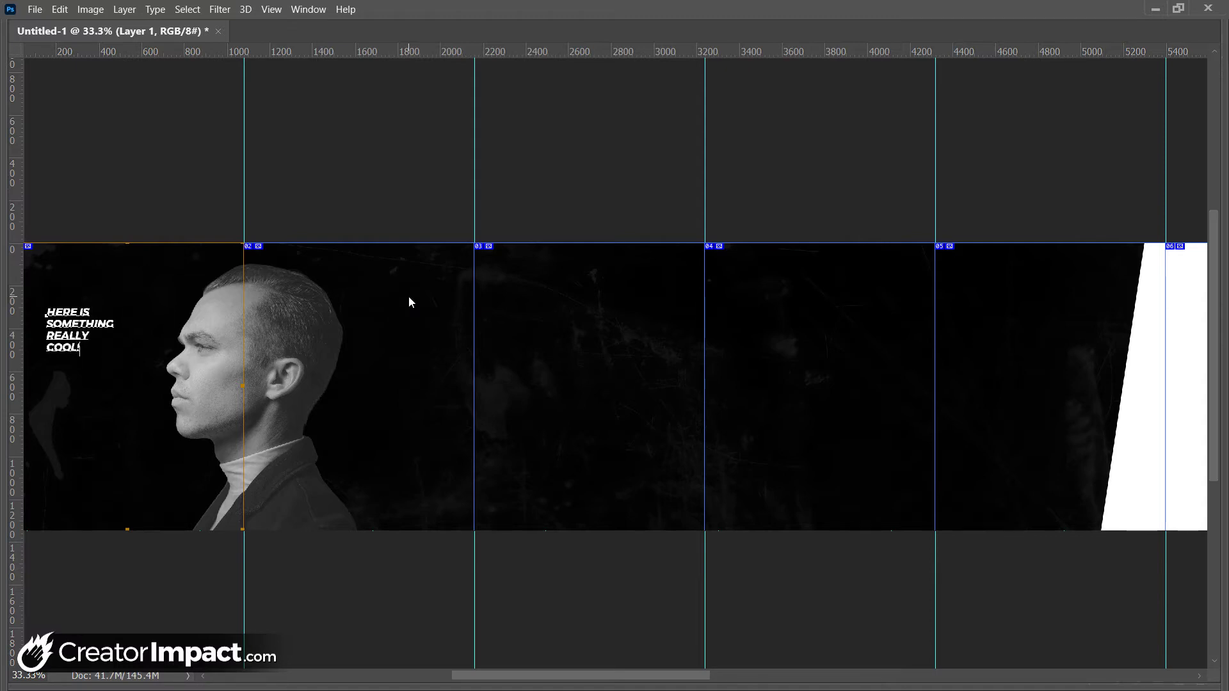
key(ctrl+Return)
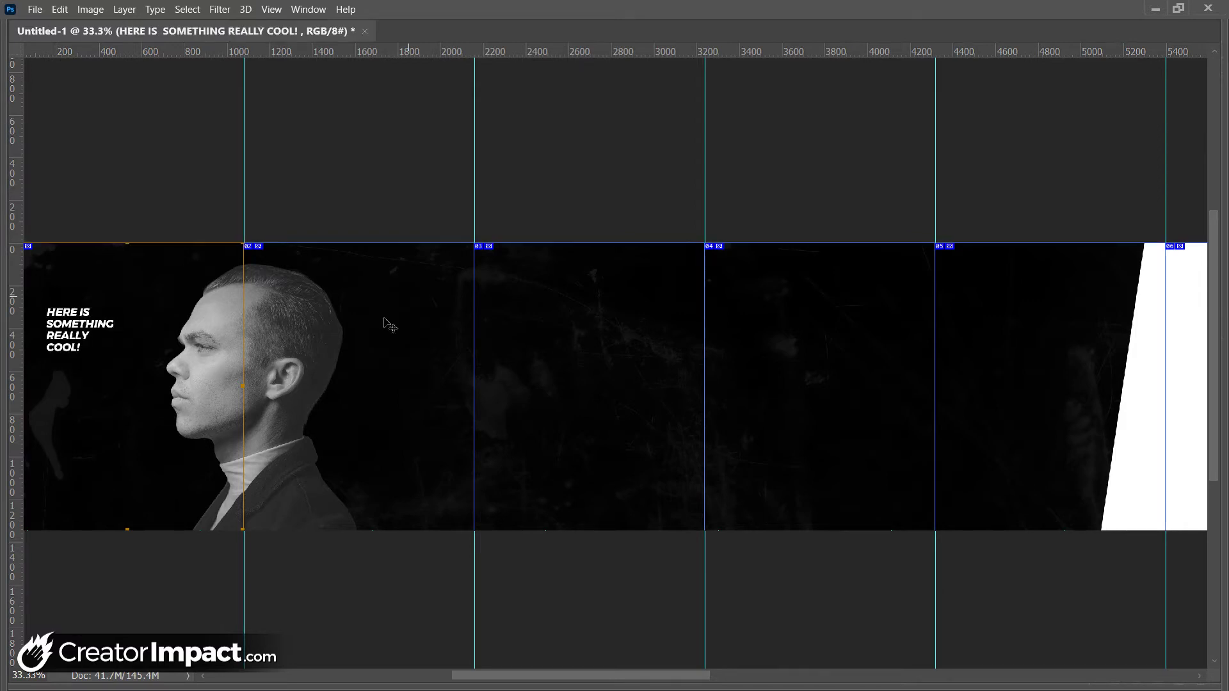
key(ctrl+t)
drag(119, 374, 163, 454)
key(Return)
drag(105, 351, 94, 354)
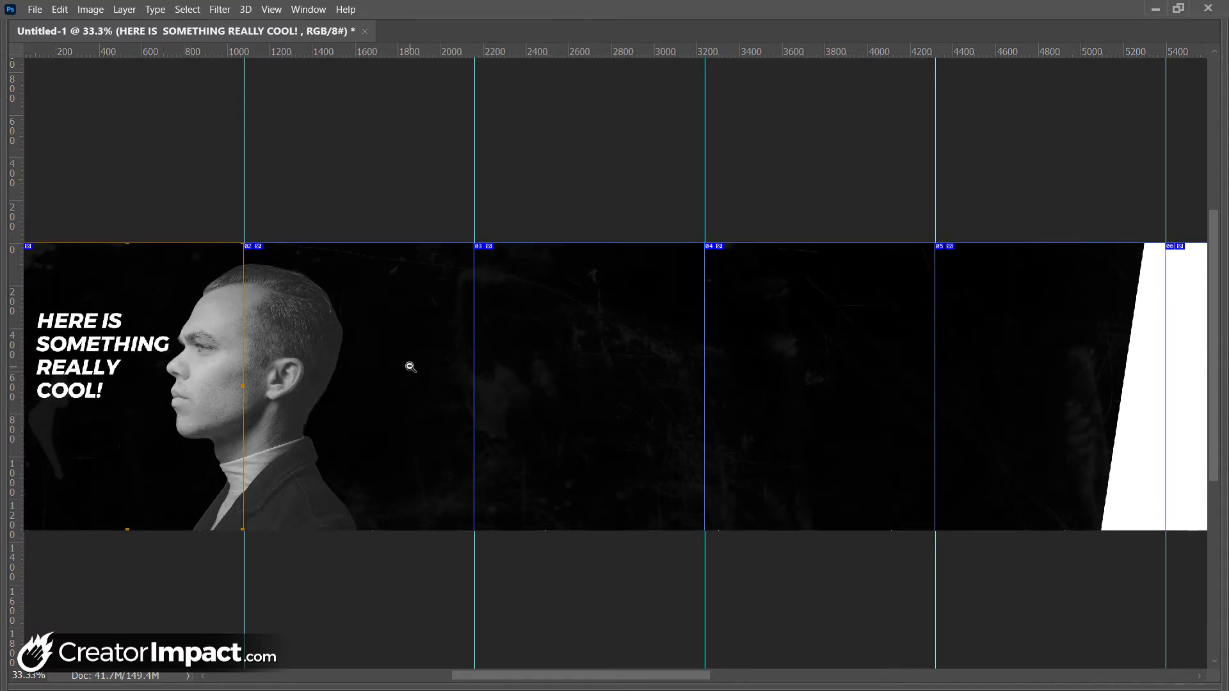
Zoom out, restore the workspace panels, and undo an accidental duplicate of the headline layer
alt+click(410, 366)
key(Tab)
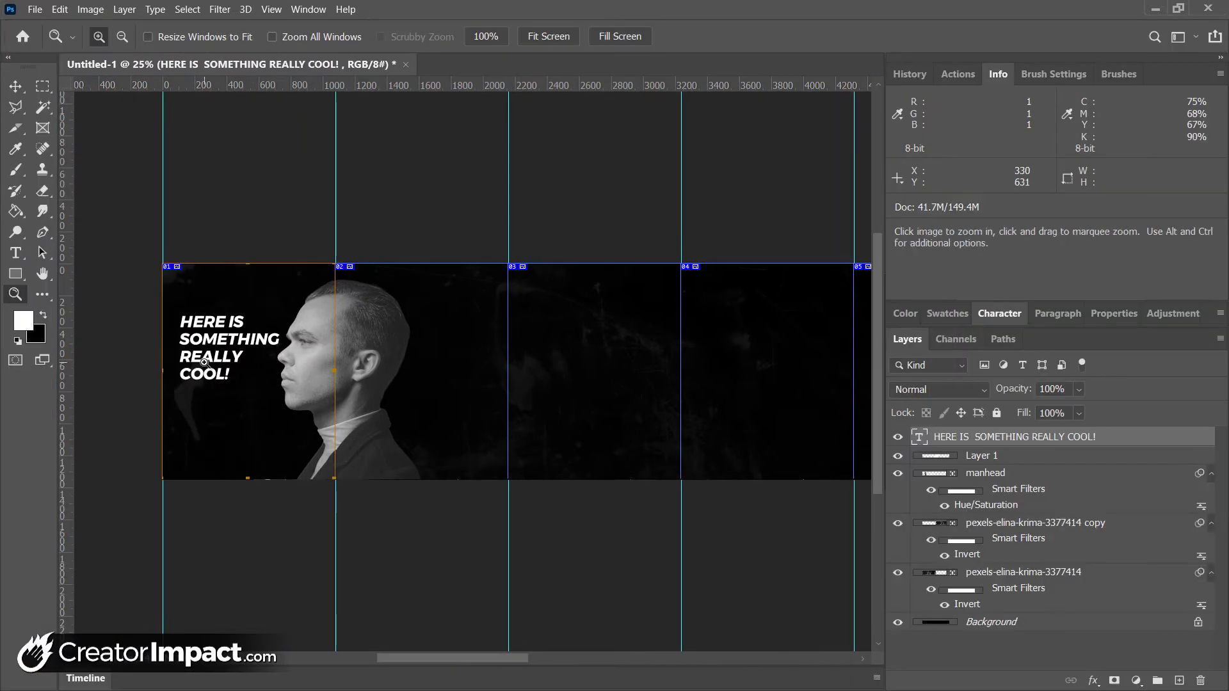
drag(1021, 437, 1179, 680)
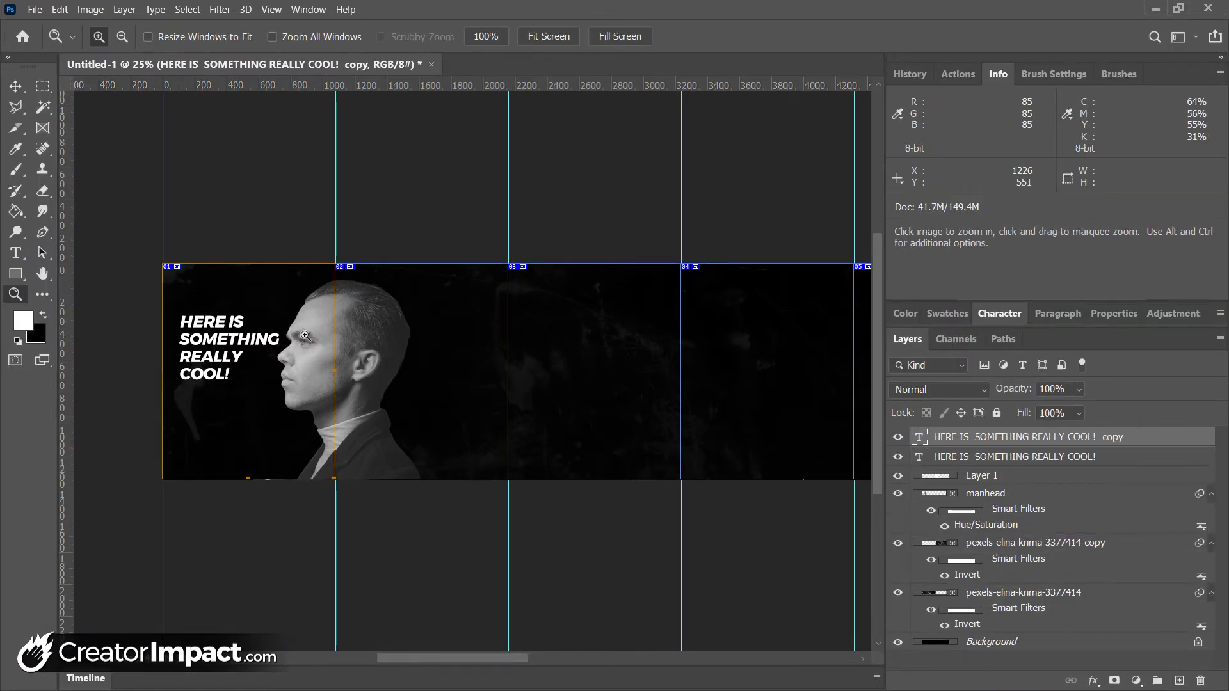
key(ctrl+z)
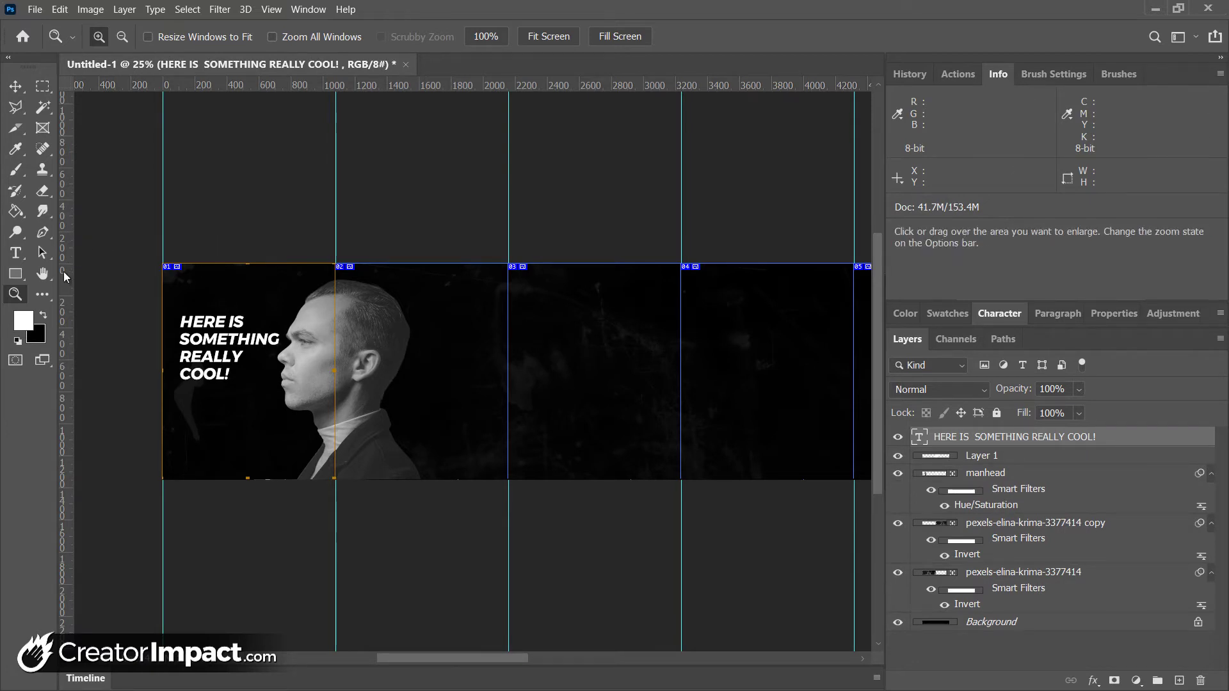
Add a Regular-style paragraph text box on slide 03 and move it lower
click(20, 255)
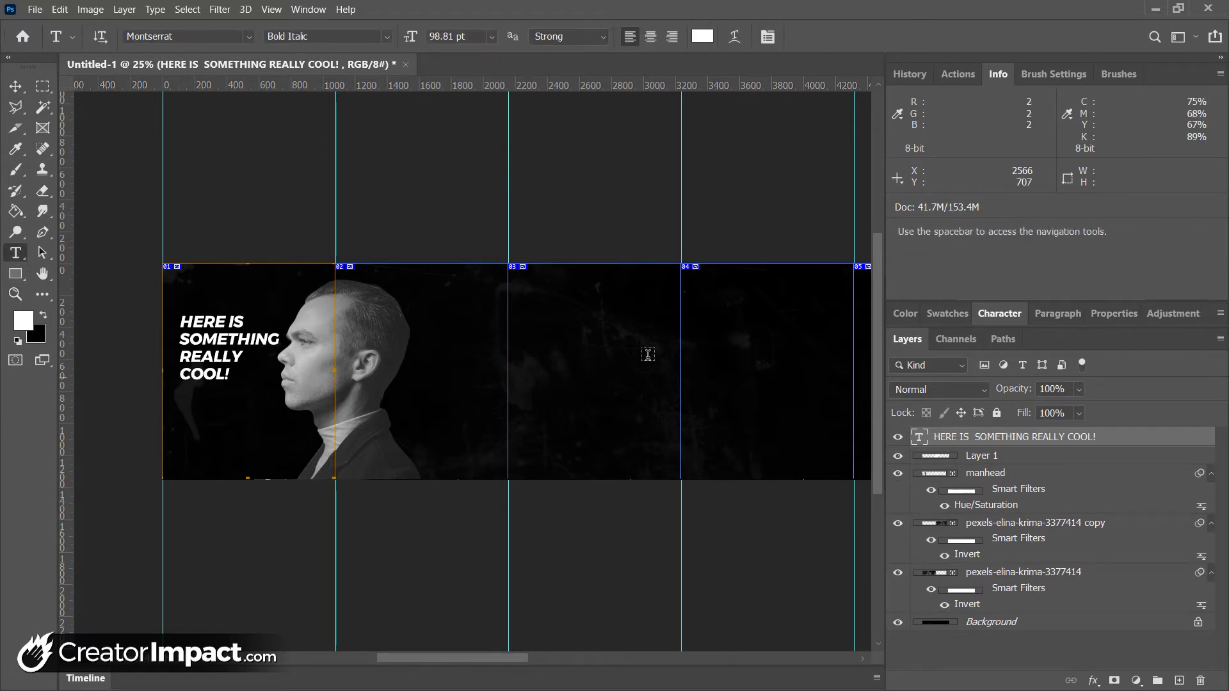
drag(520, 304, 670, 409)
key(Escape)
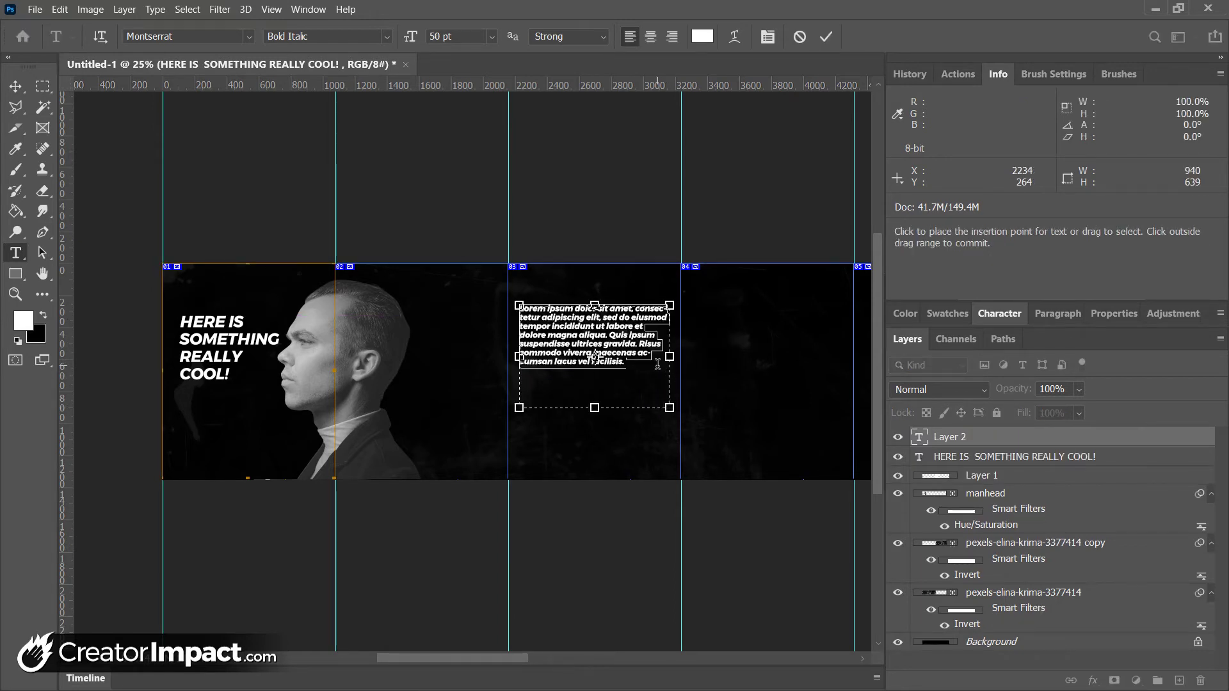
click(377, 35)
click(343, 141)
click(633, 344)
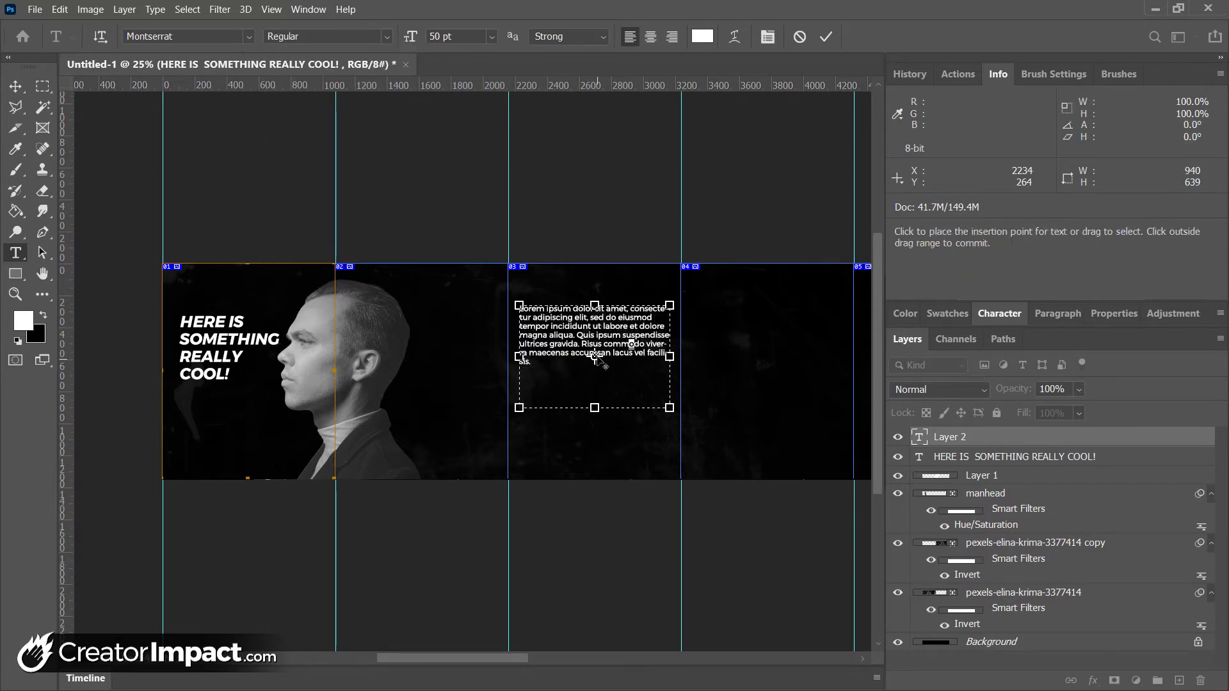
click(15, 86)
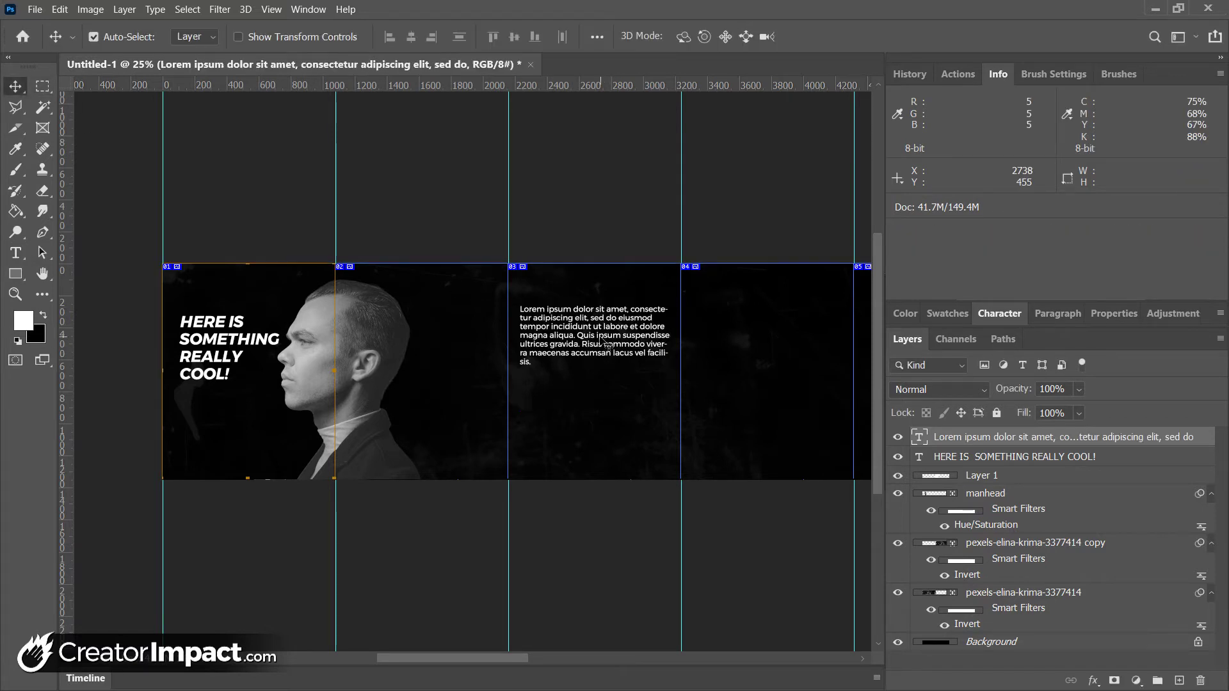
drag(601, 340, 602, 374)
Duplicate the body text onto slides 04 and 05
key(z)
alt+click(496, 351)
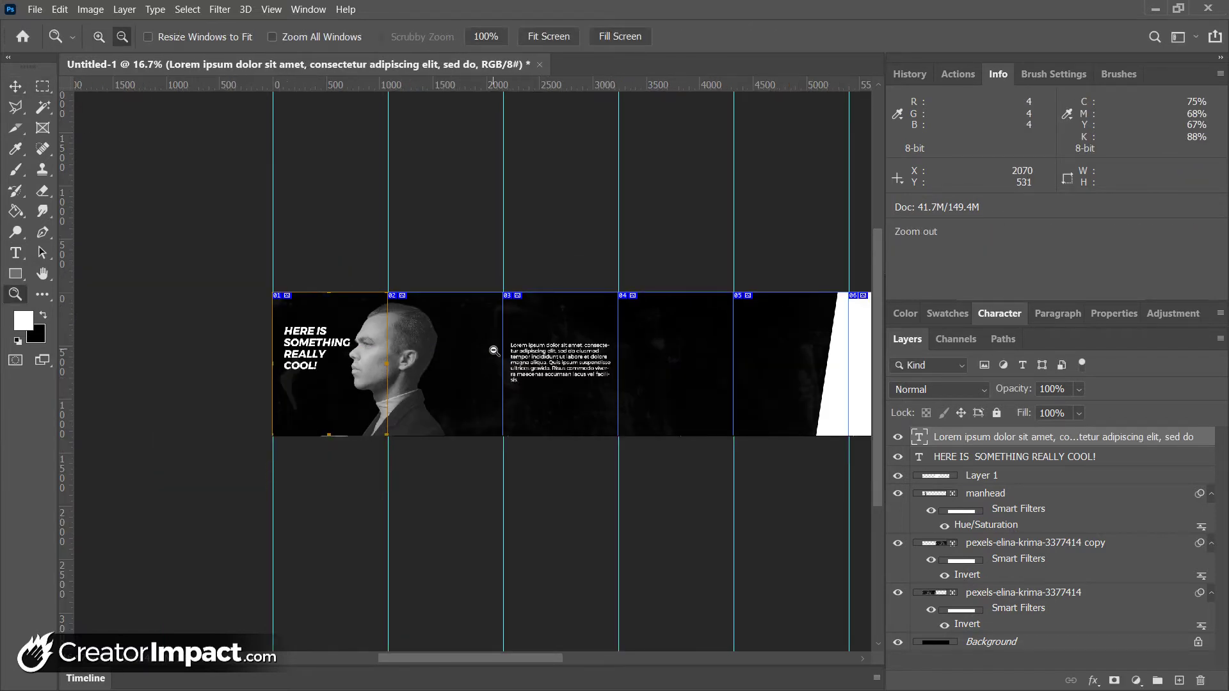
alt+click(496, 352)
drag(1027, 446, 1179, 680)
drag(554, 372, 643, 371)
drag(1021, 440, 1185, 683)
drag(616, 360, 711, 360)
Narrow the slide 05 text box so it stops before the white shape
click(15, 252)
click(738, 357)
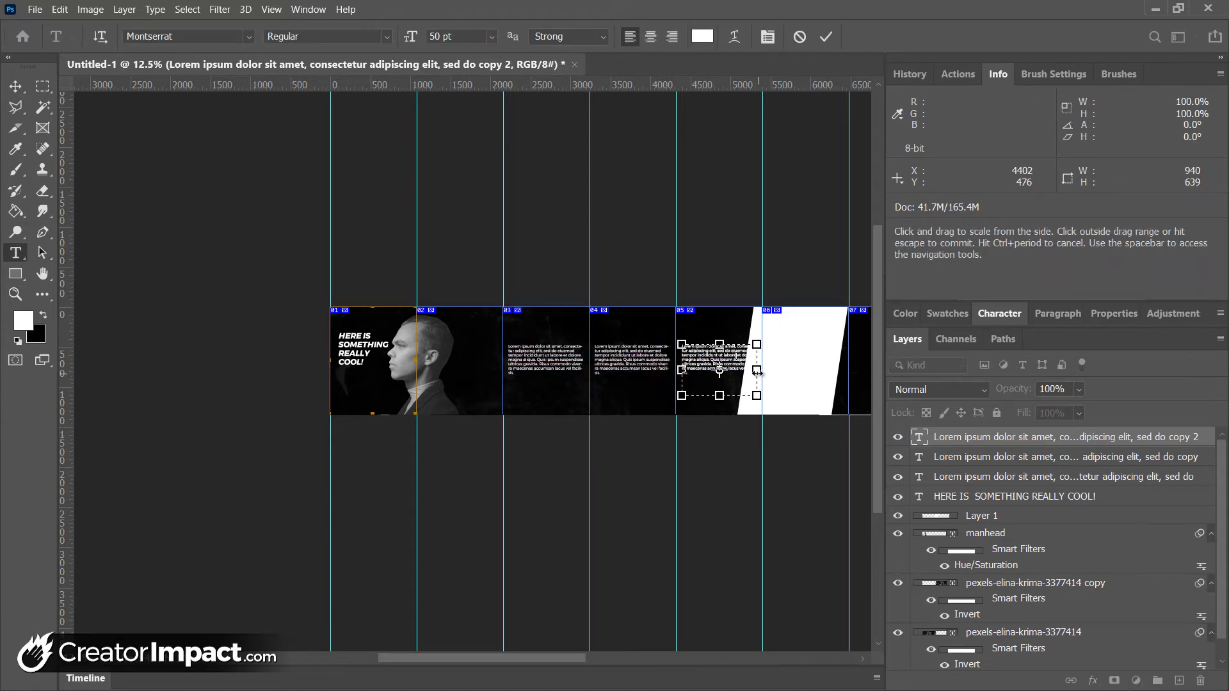
drag(755, 369, 741, 376)
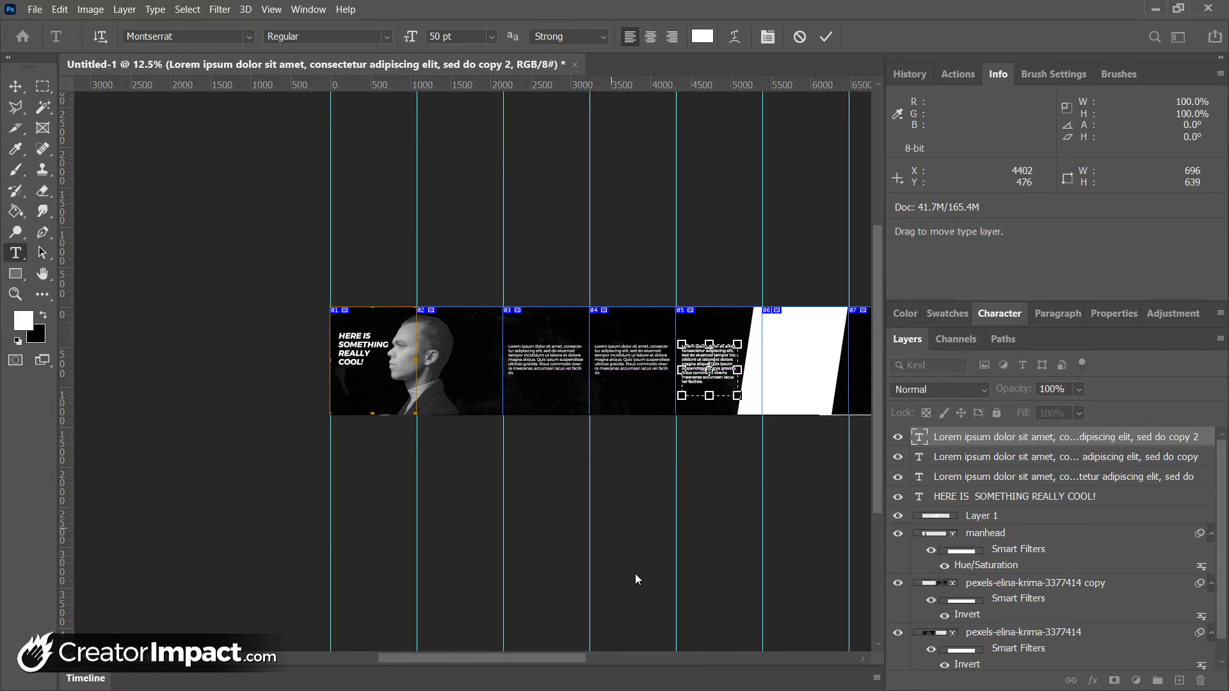
drag(563, 658, 627, 658)
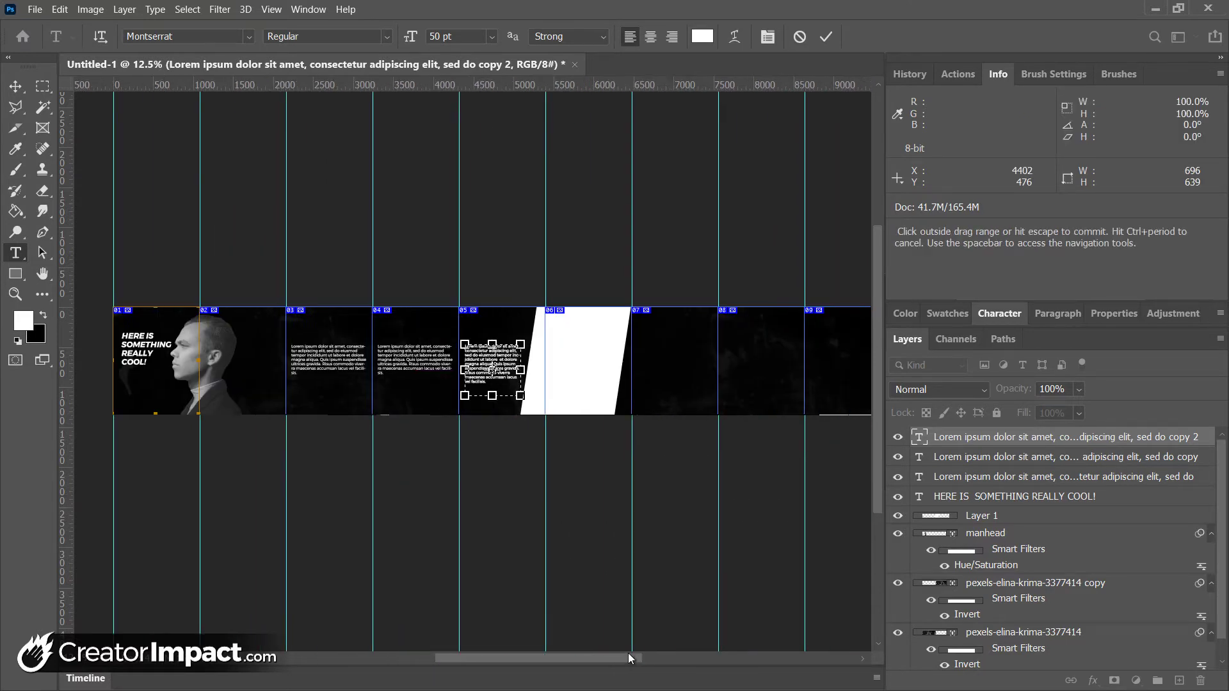
click(1094, 330)
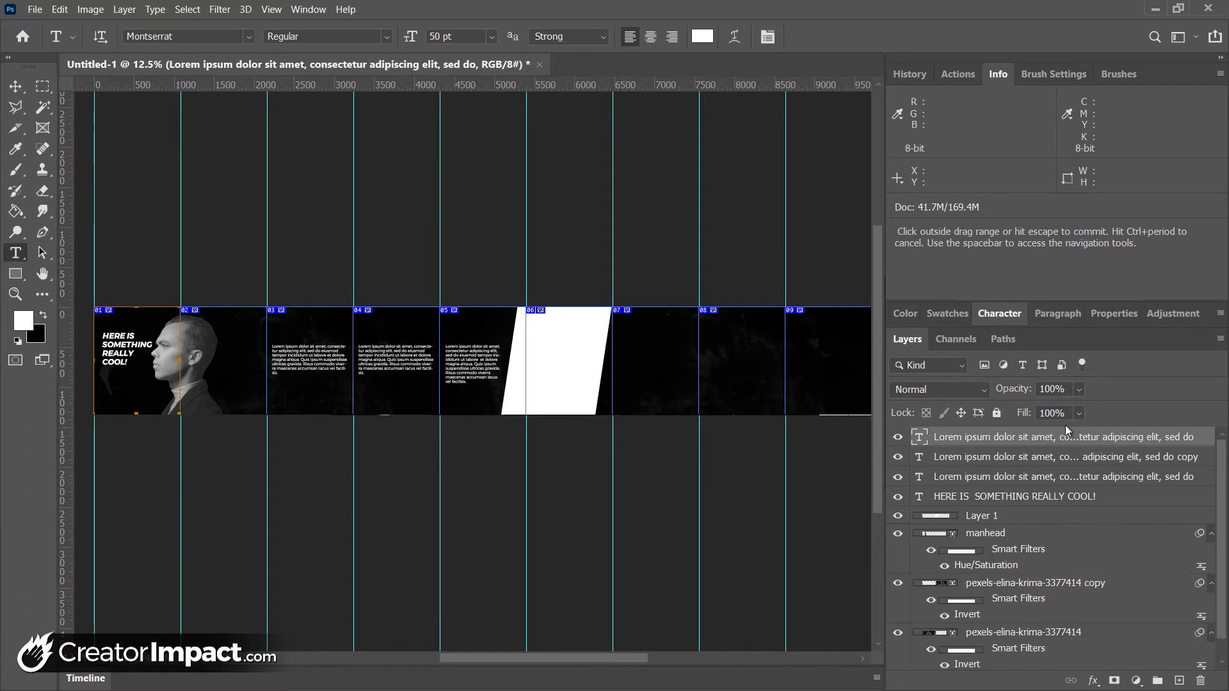
Copy the body text onto slides 07 and 06, colouring the slide 06 copy black (#000000)
drag(1069, 436, 1179, 681)
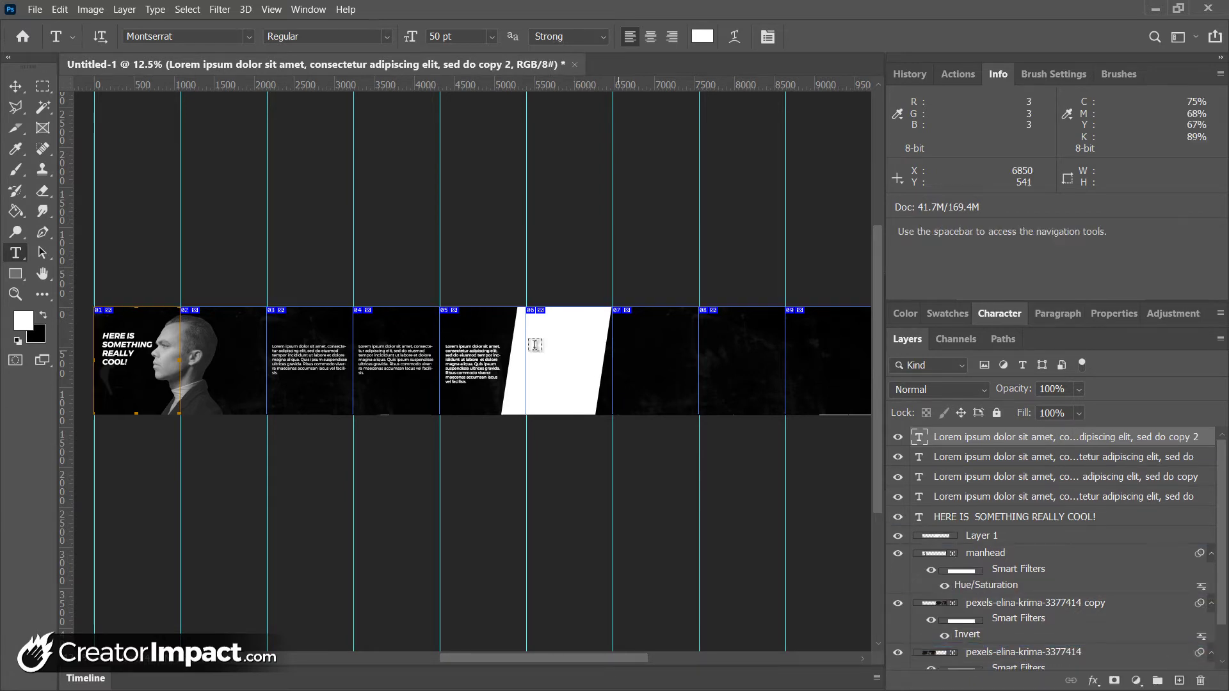
drag(458, 370, 639, 370)
drag(1064, 482, 1179, 680)
drag(367, 369, 553, 370)
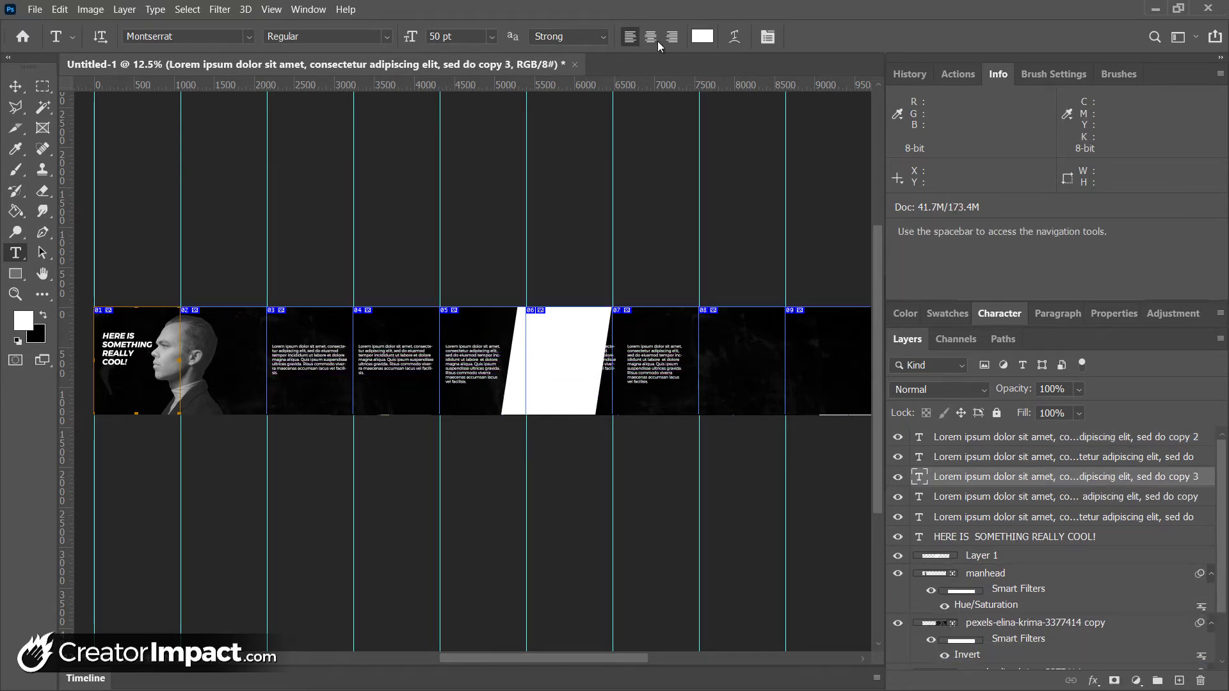
click(702, 36)
click(933, 428)
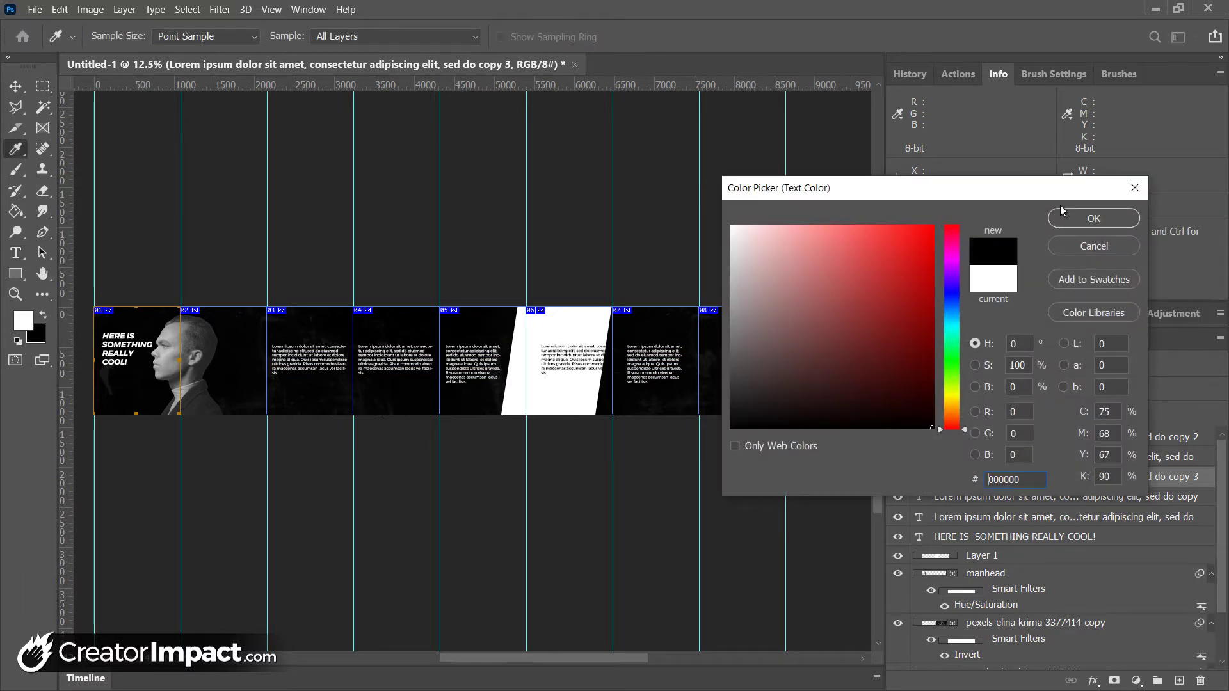
click(1094, 219)
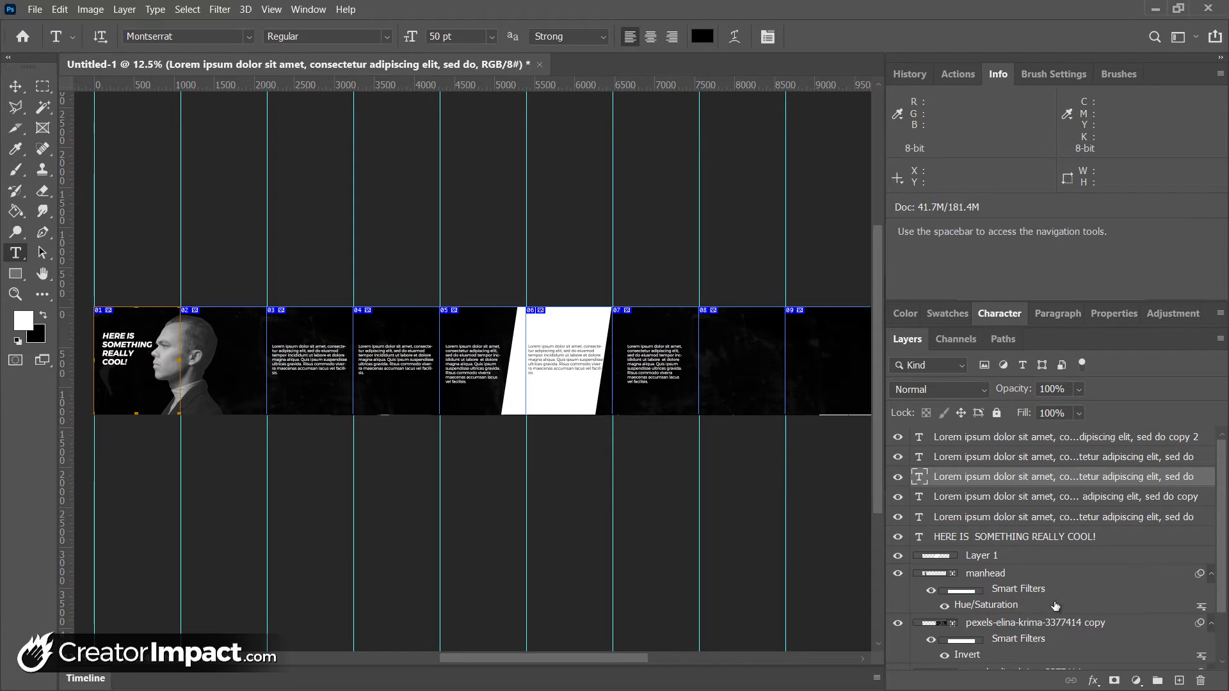
Alt-drag a copy of the manhead portrait layer onto slides 08–09
scroll(1071, 556, down, 2)
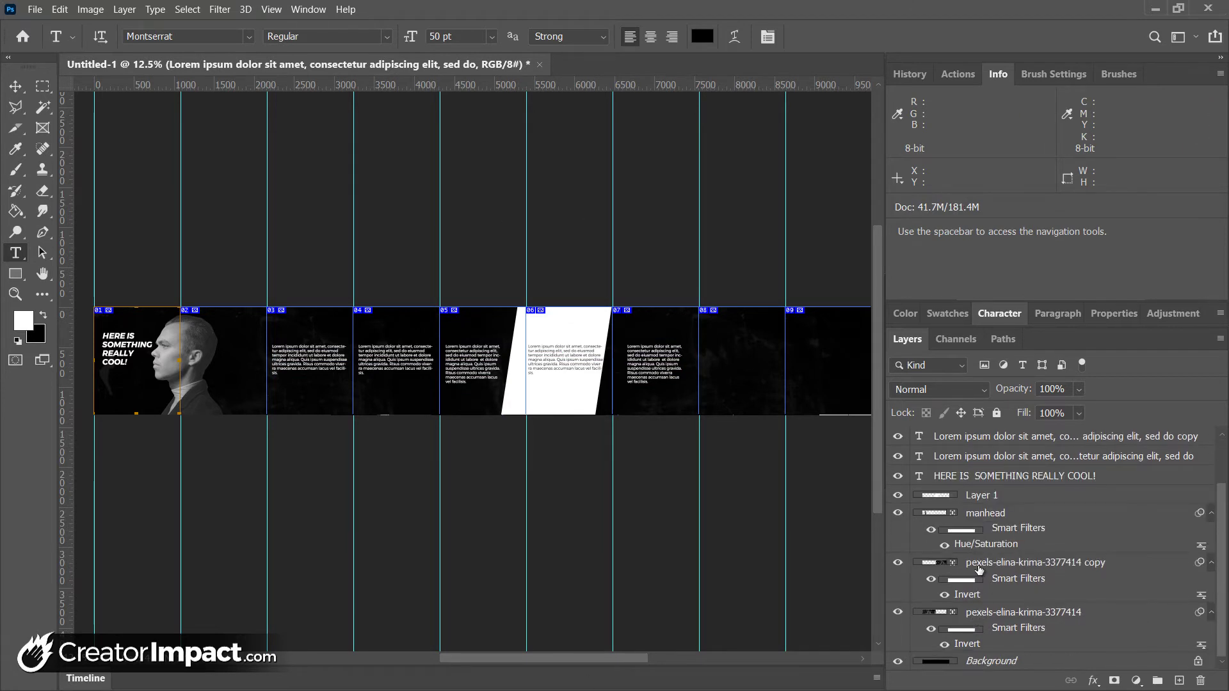
scroll(1010, 578, up, 2)
click(1024, 573)
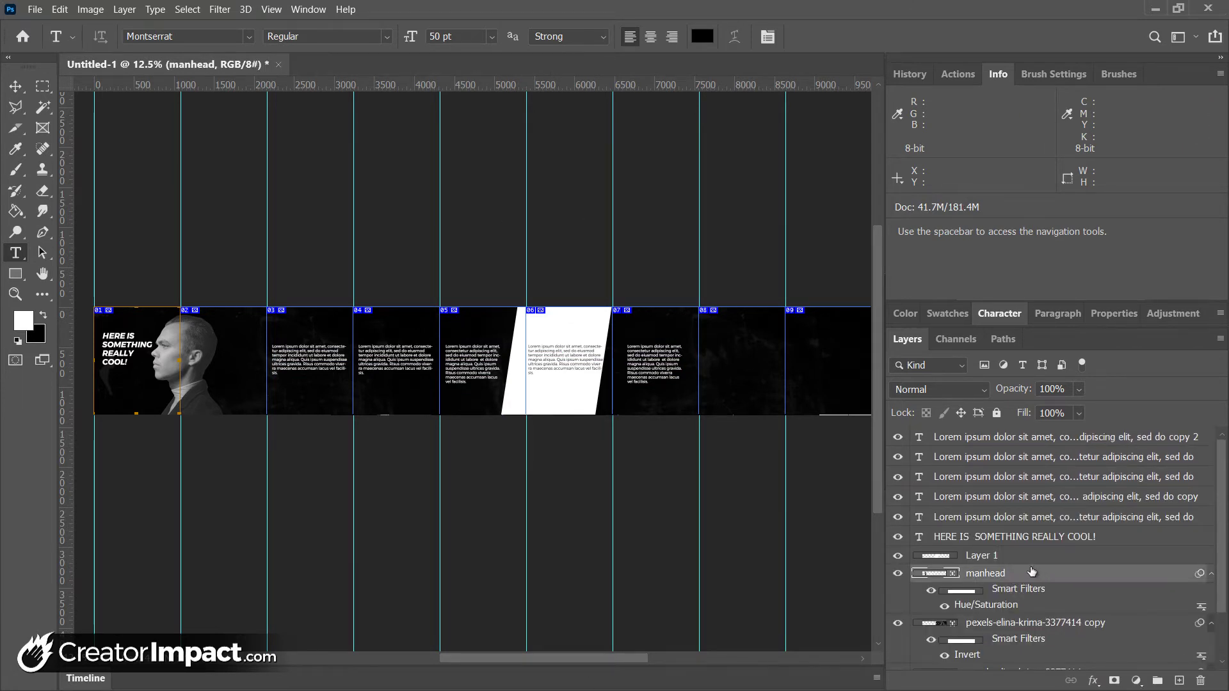
drag(203, 402, 778, 438)
Free-transform the portrait copy, nudge it up and left, and zoom out to 8.33%
key(ctrl+t)
click(658, 285)
key(Return)
key(t)
drag(669, 378, 663, 369)
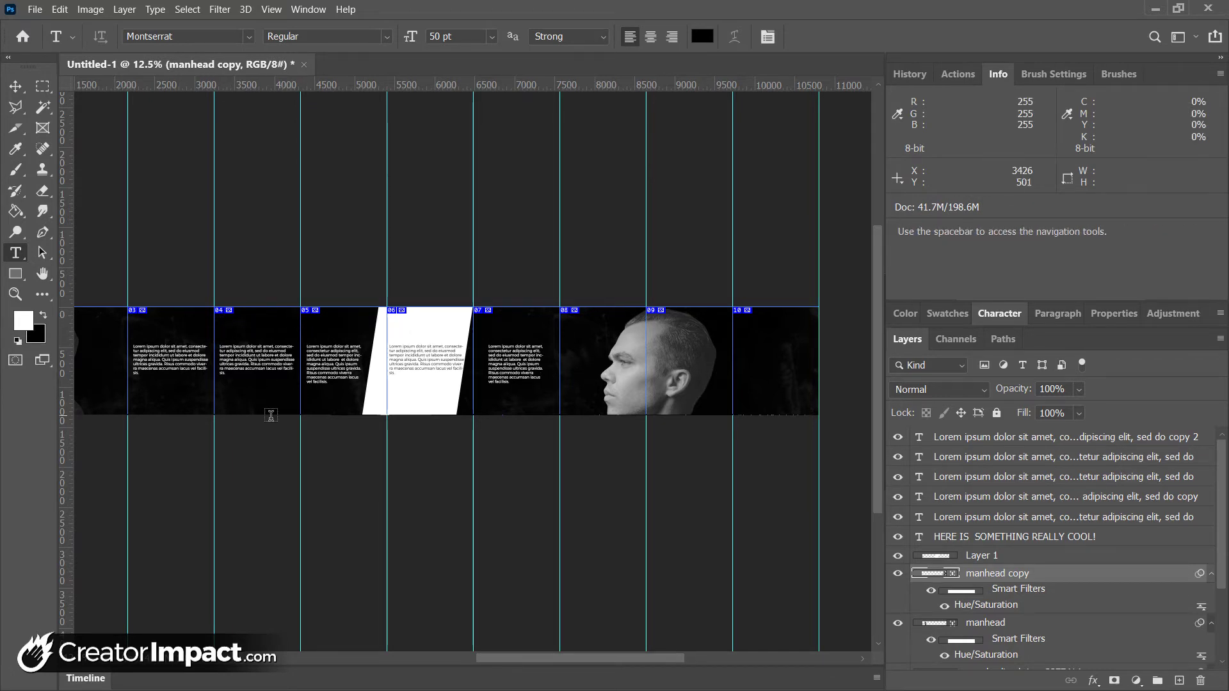
alt+click(474, 377)
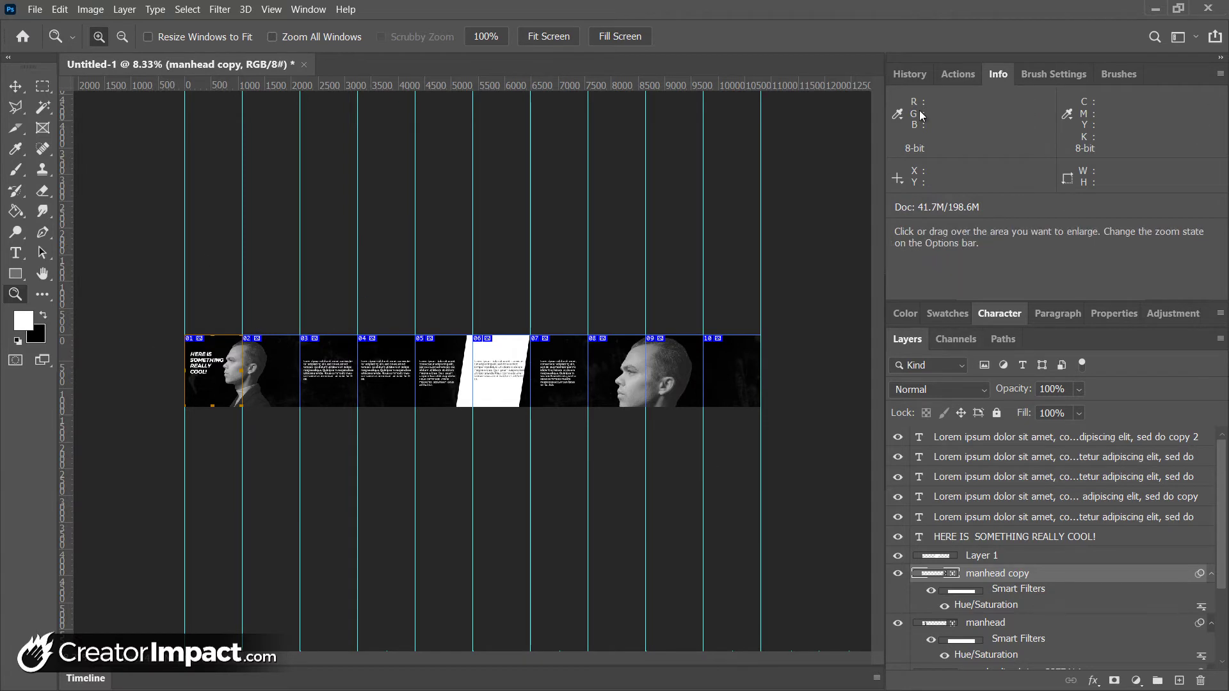
Zoom in on slide 01, then back out to show slides 01–06
click(460, 448)
alt+click(464, 443)
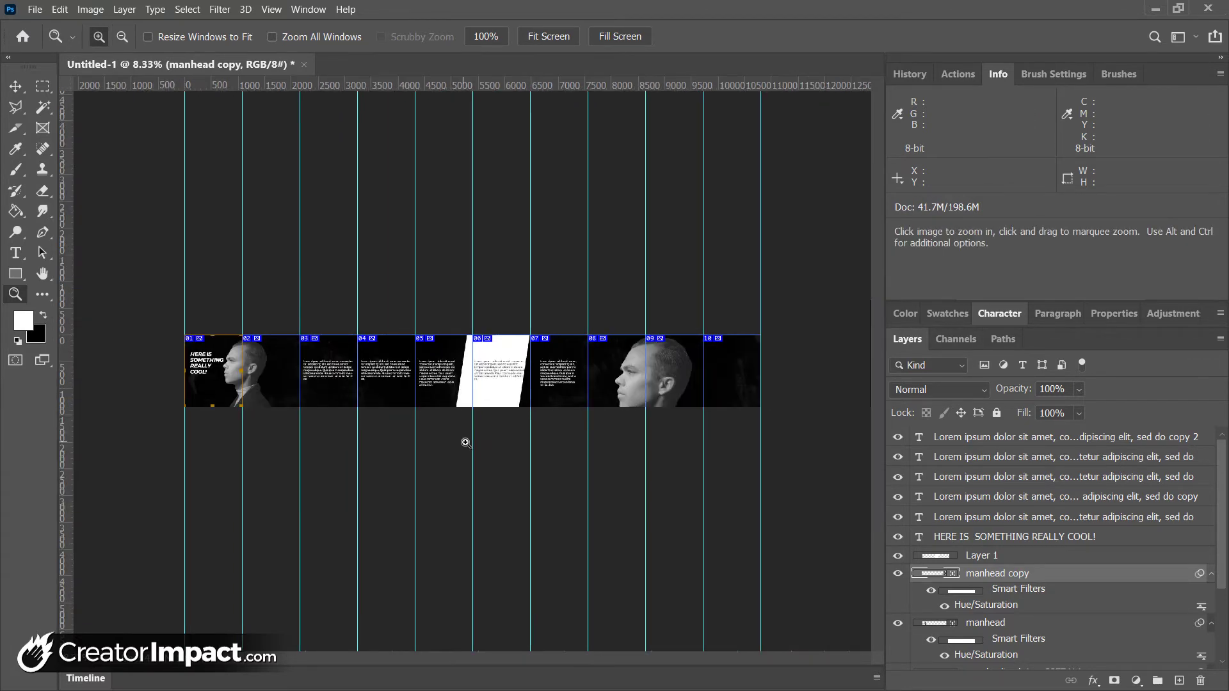
click(160, 387)
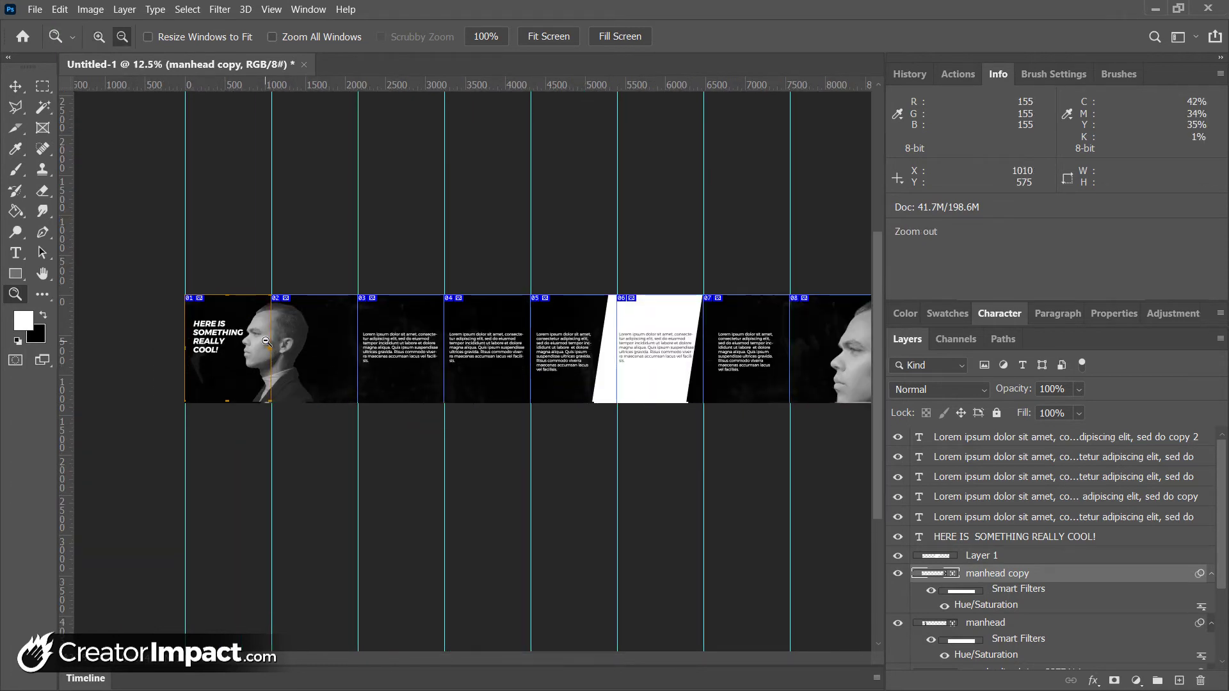
alt+click(263, 340)
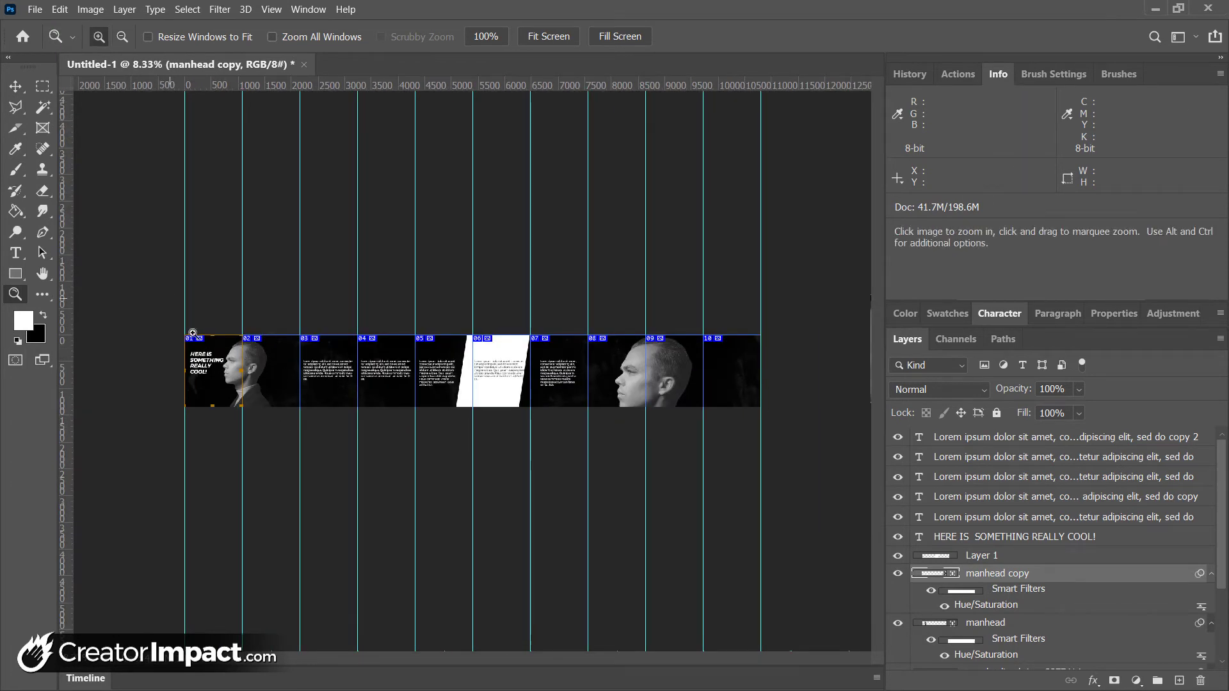
drag(187, 336, 300, 407)
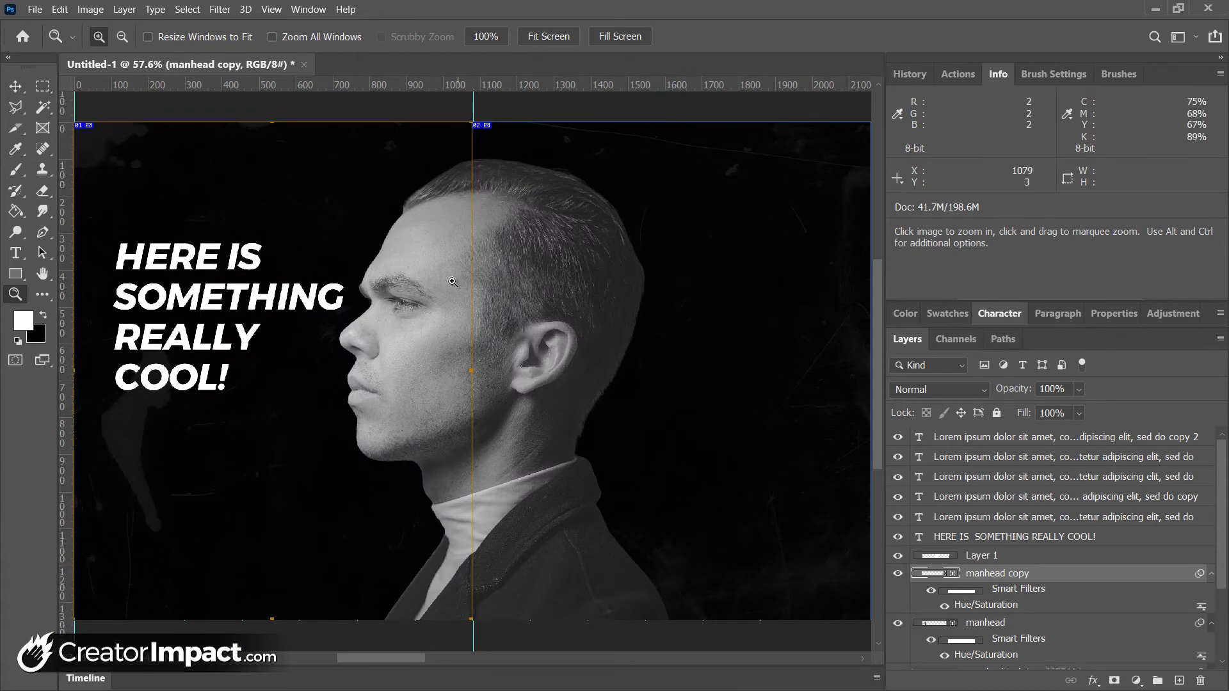
key(alt)
alt+click(463, 451)
alt+click(463, 451)
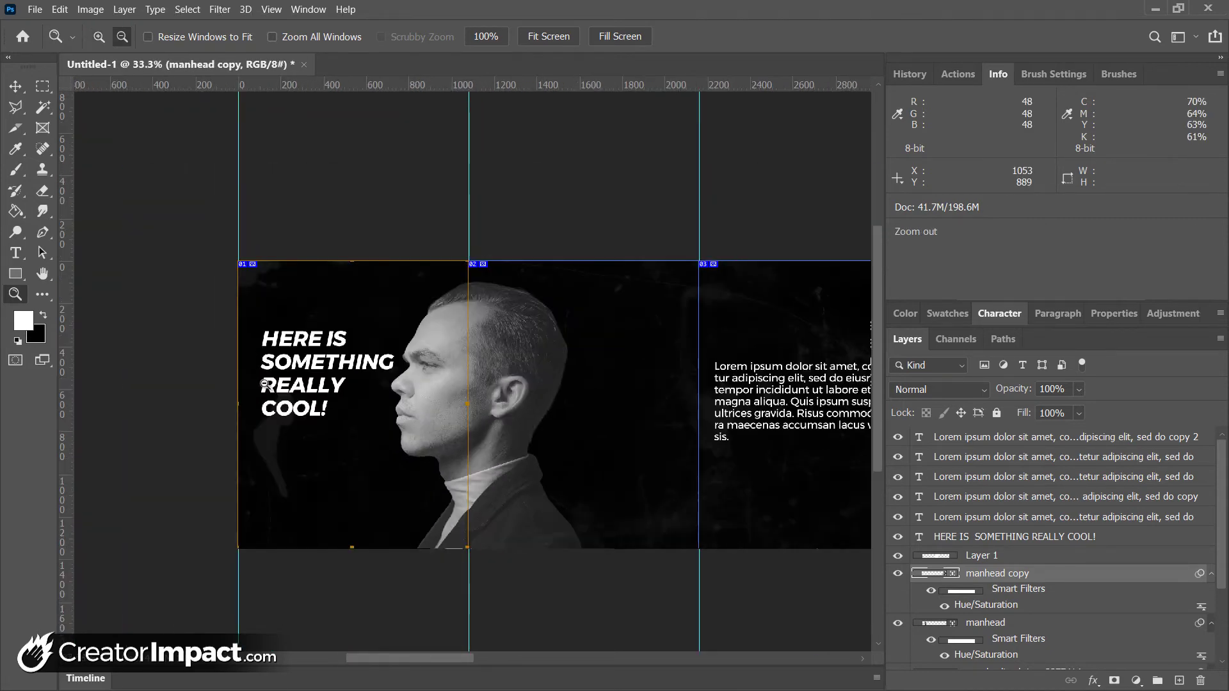
alt+click(289, 536)
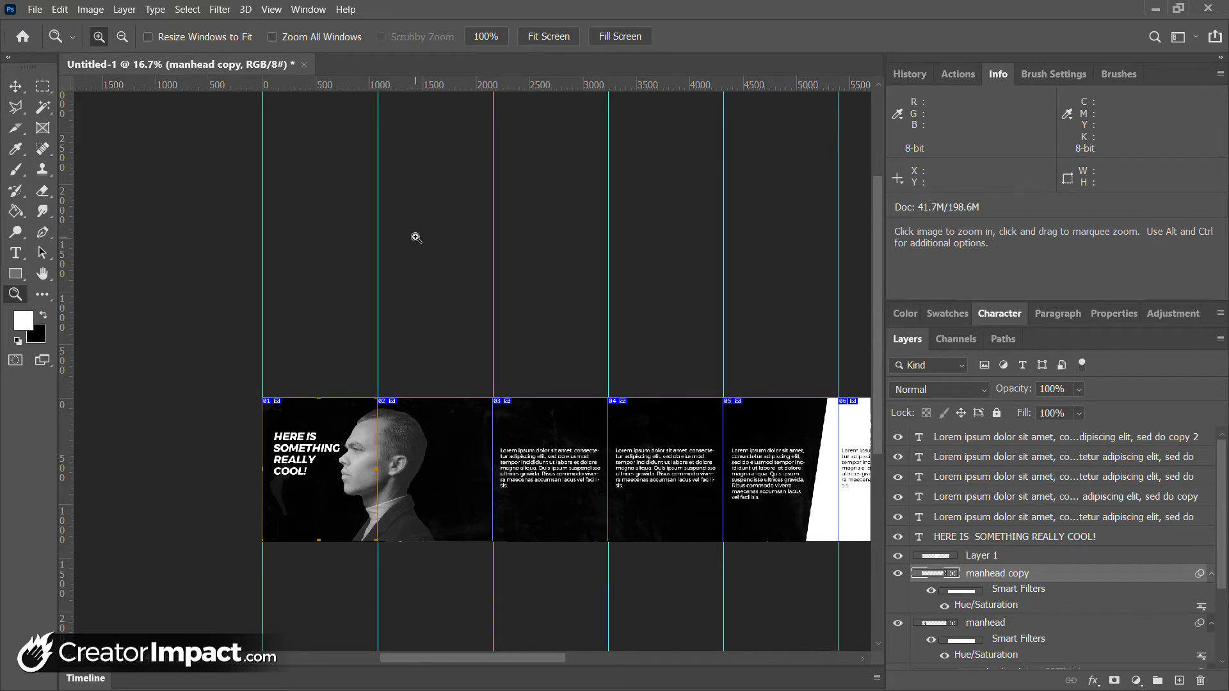
Select the entire carousel canvas with Ctrl+A using the Move tool
click(15, 86)
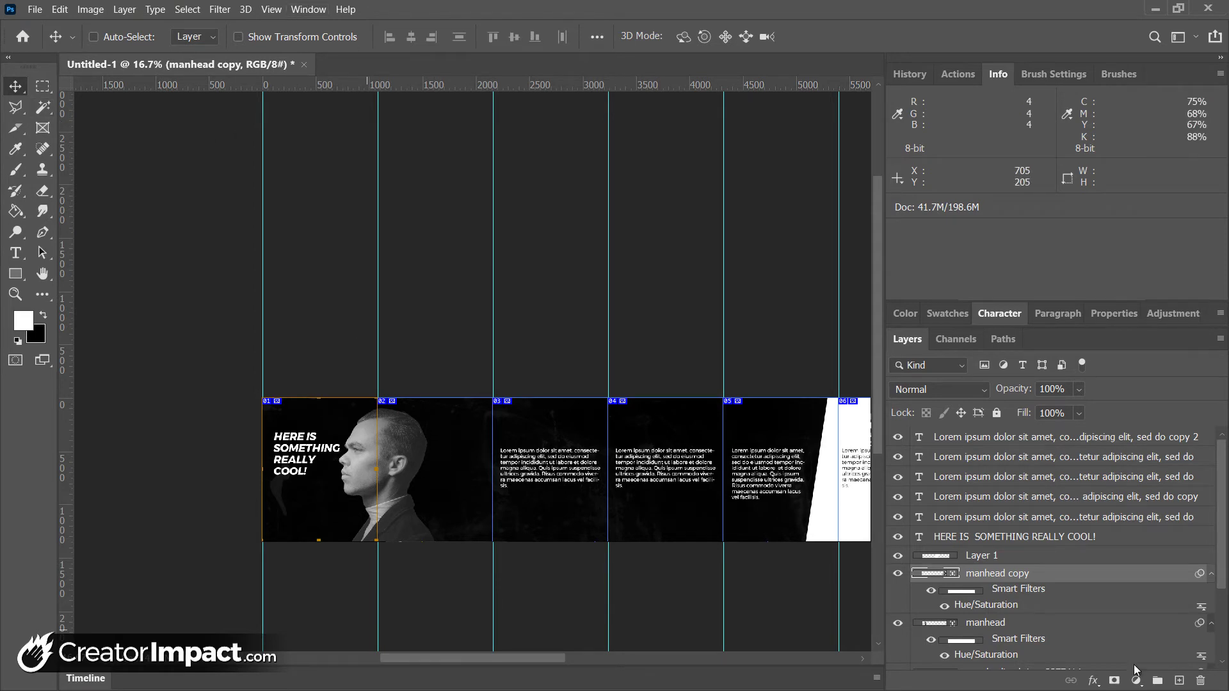
key(ctrl)
key(ctrl+a)
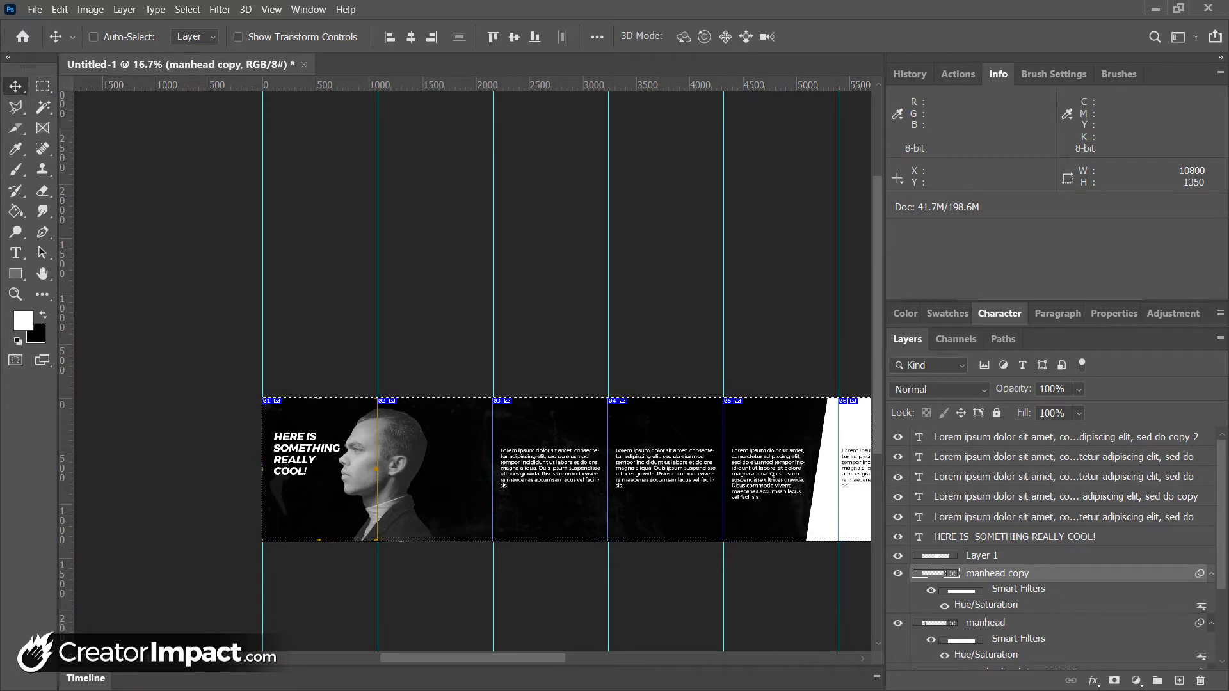
In Quick Mask, free-transform the full selection to 1080 px height, then exit Quick Mask
click(21, 362)
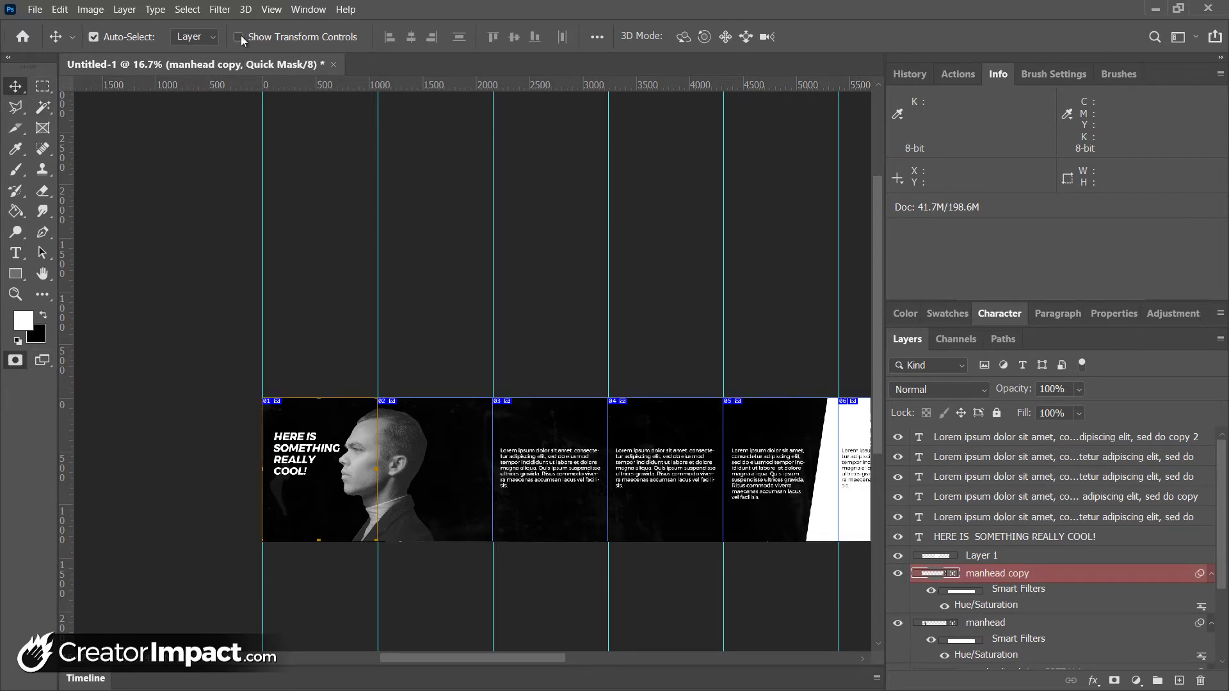
click(60, 9)
click(127, 352)
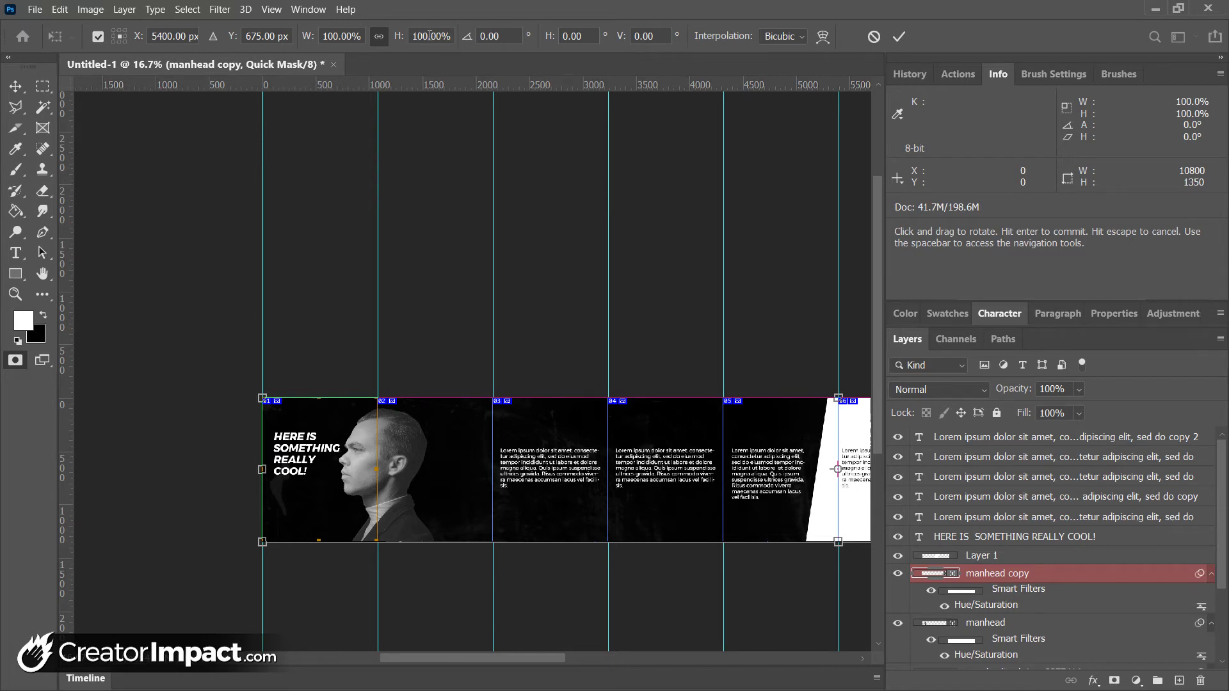
click(447, 32)
text(1080PX)
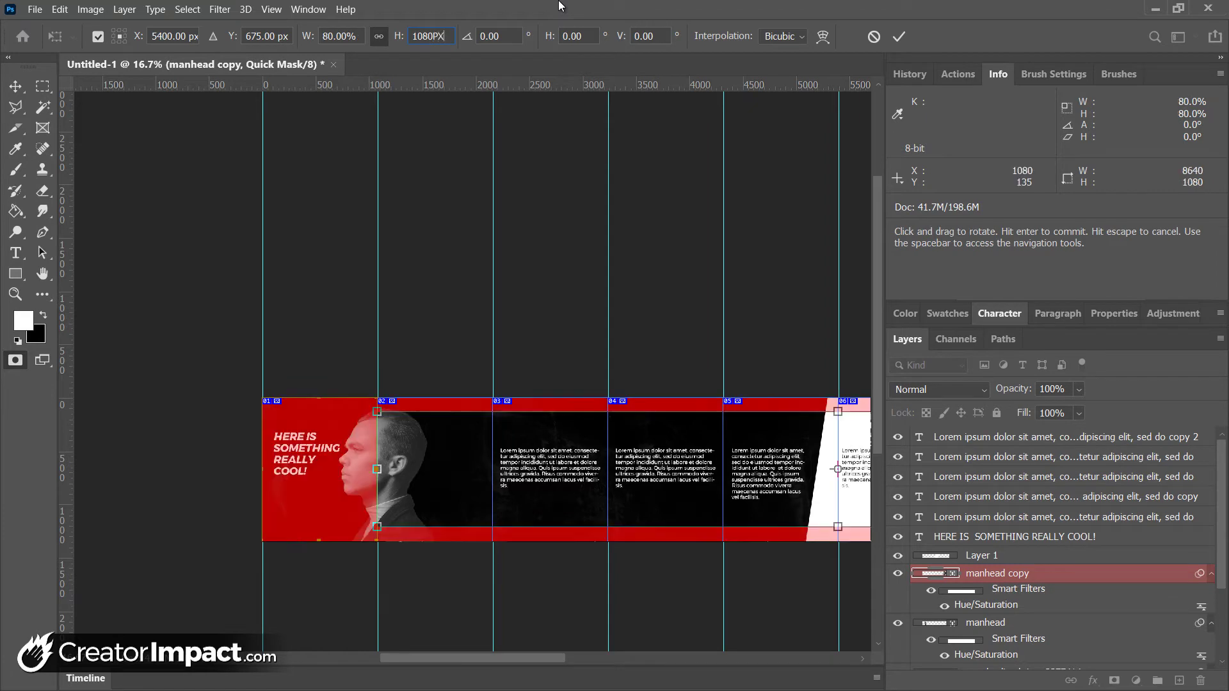
key(Return)
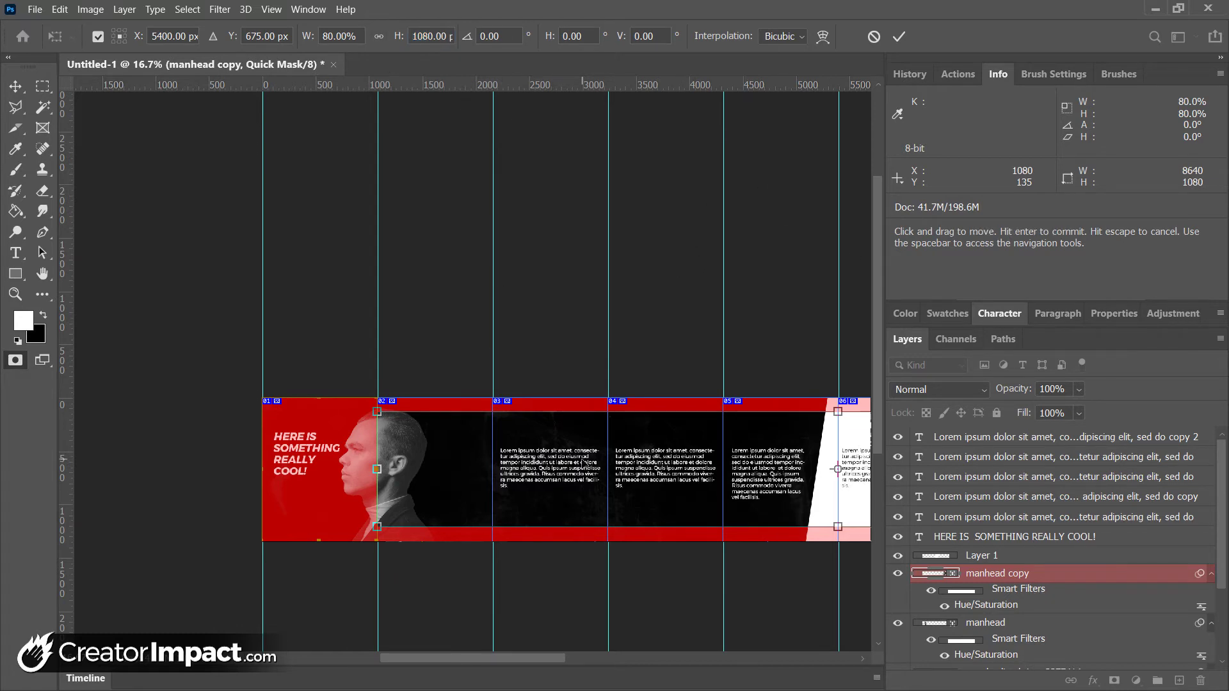
key(Return)
key(q)
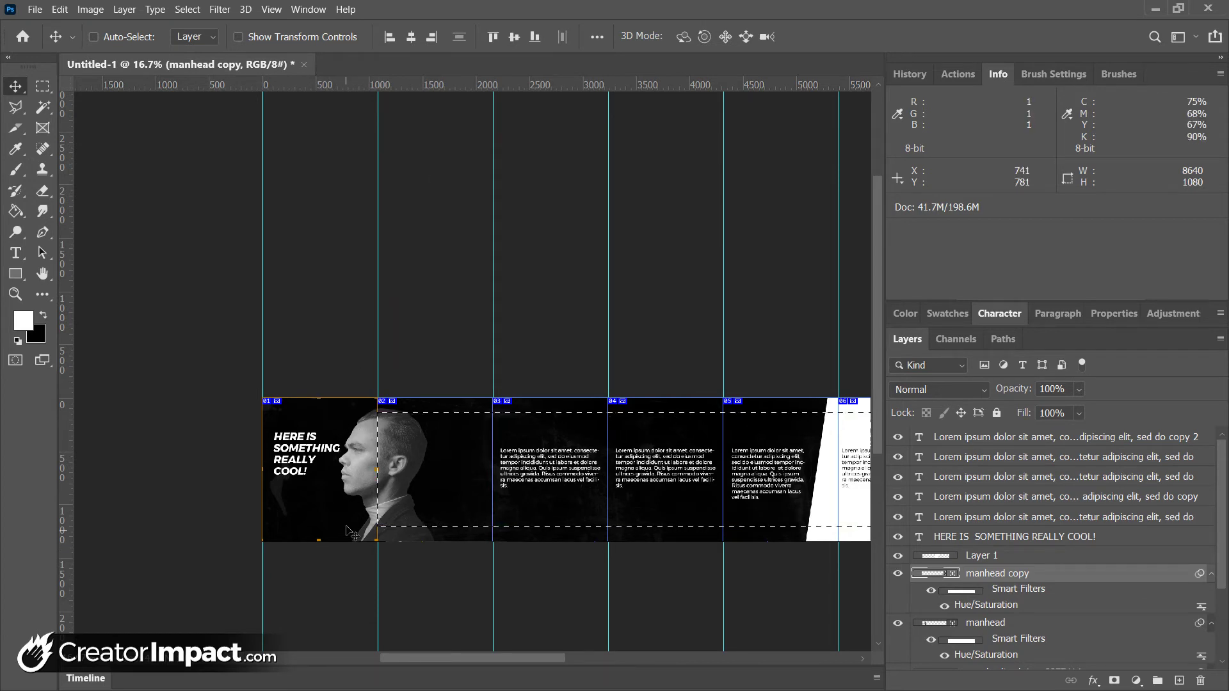
Drag horizontal guides to the band's top and bottom edges, then deselect
drag(460, 83, 486, 412)
drag(447, 89, 454, 528)
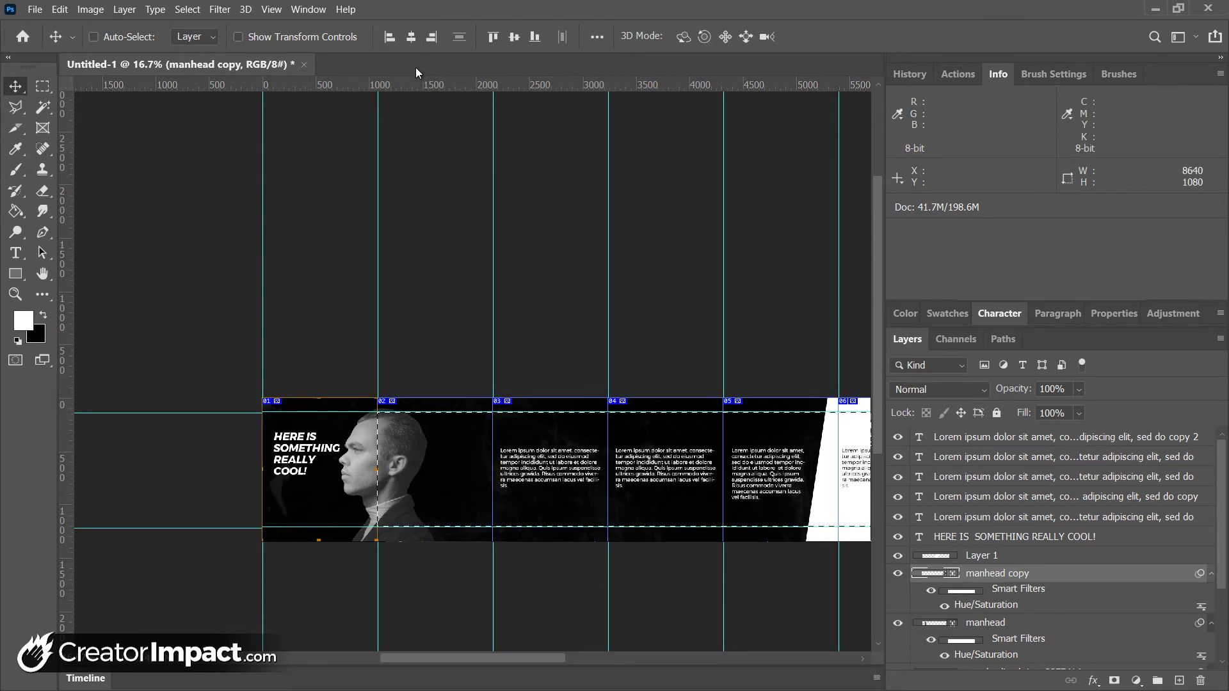
key(ctrl+d)
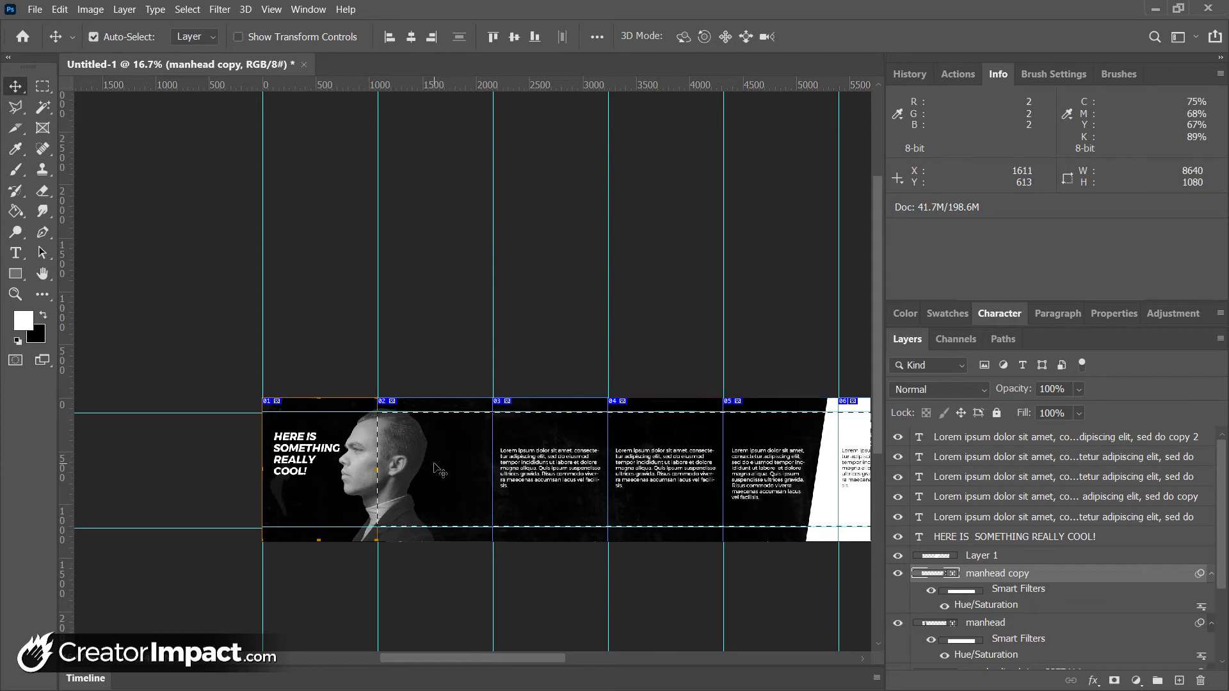
Zoom into artboard 01's top-left corner, then out to show all ten artboards
key(z)
click(386, 442)
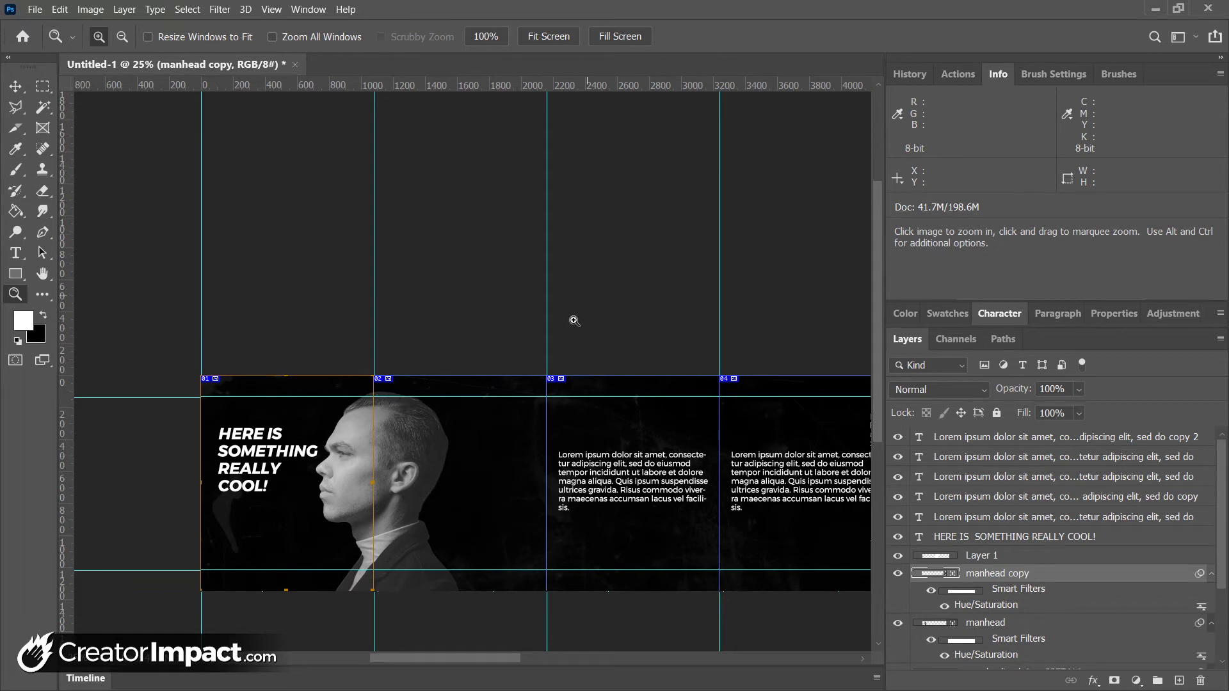
click(183, 401)
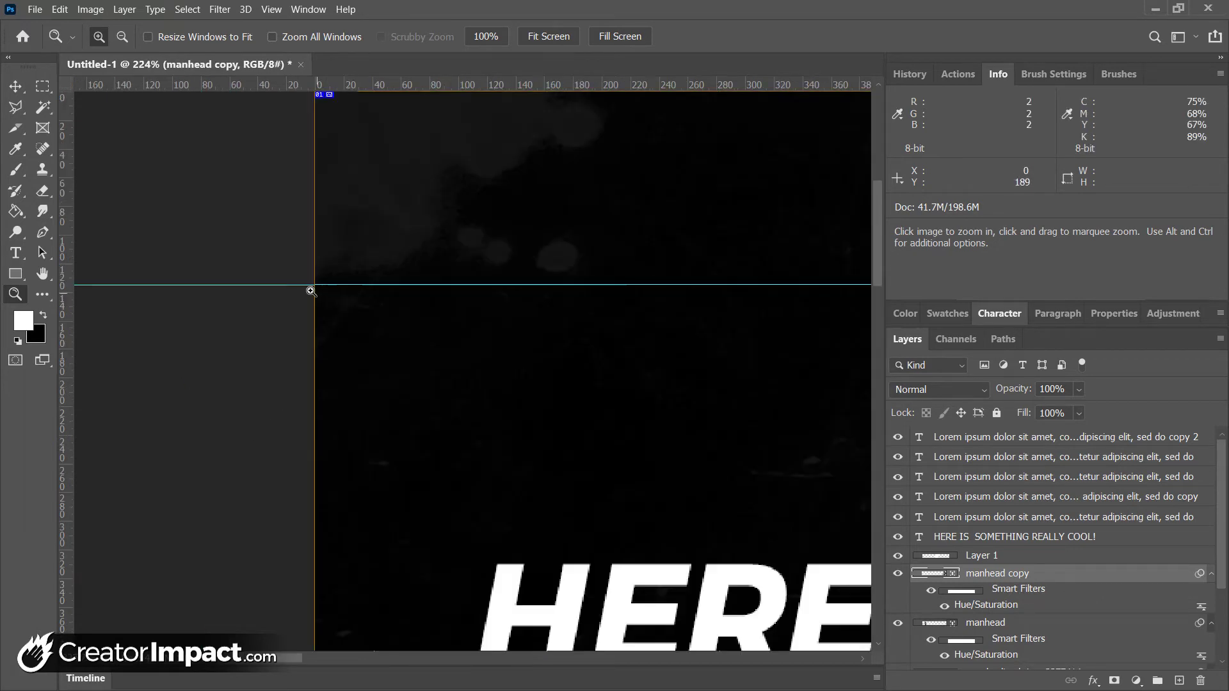
alt+click(313, 295)
alt+click(313, 295)
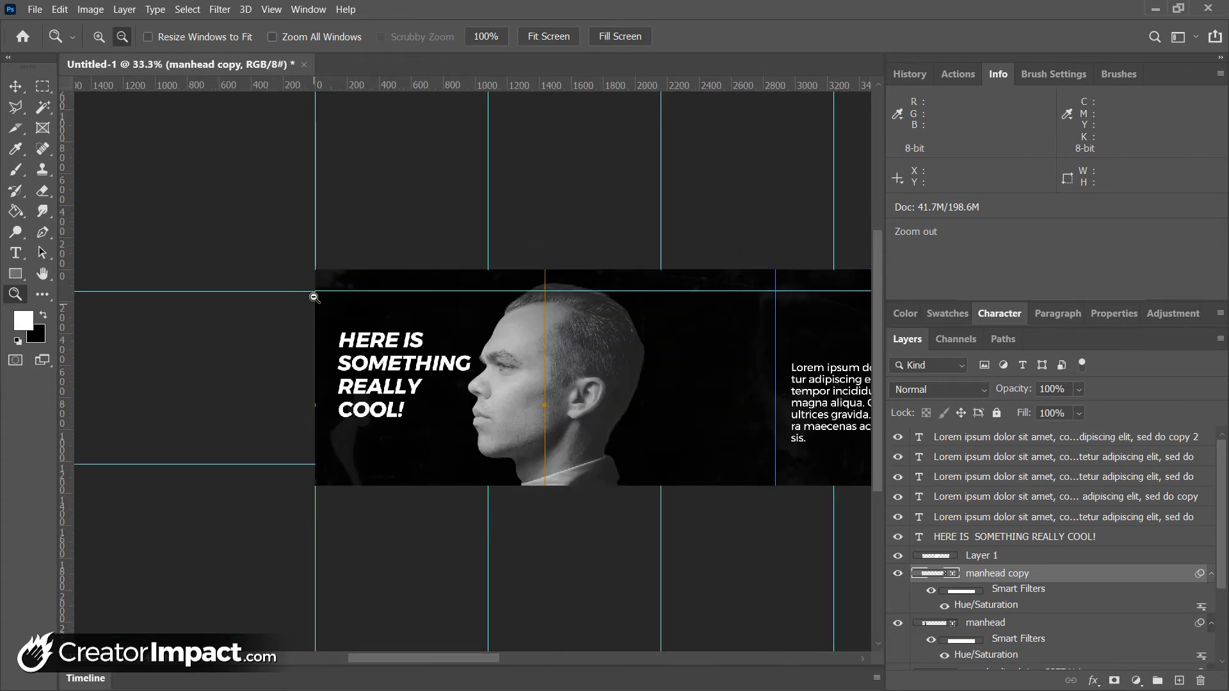
alt+click(313, 296)
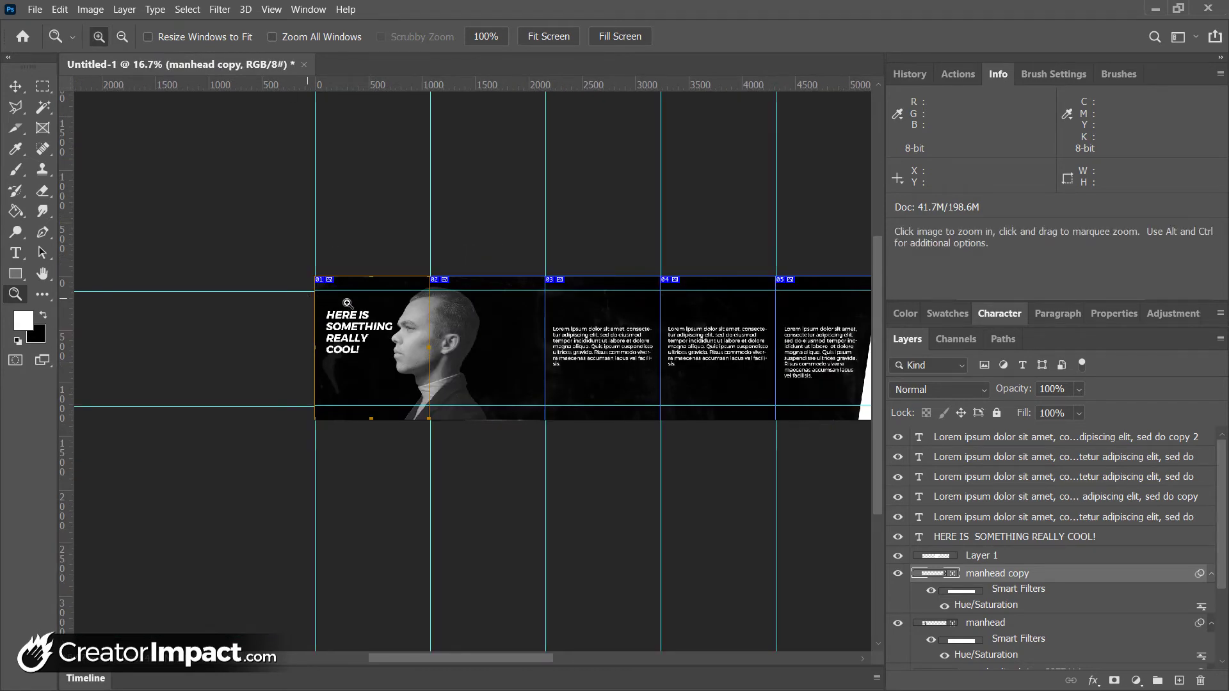
alt+click(428, 313)
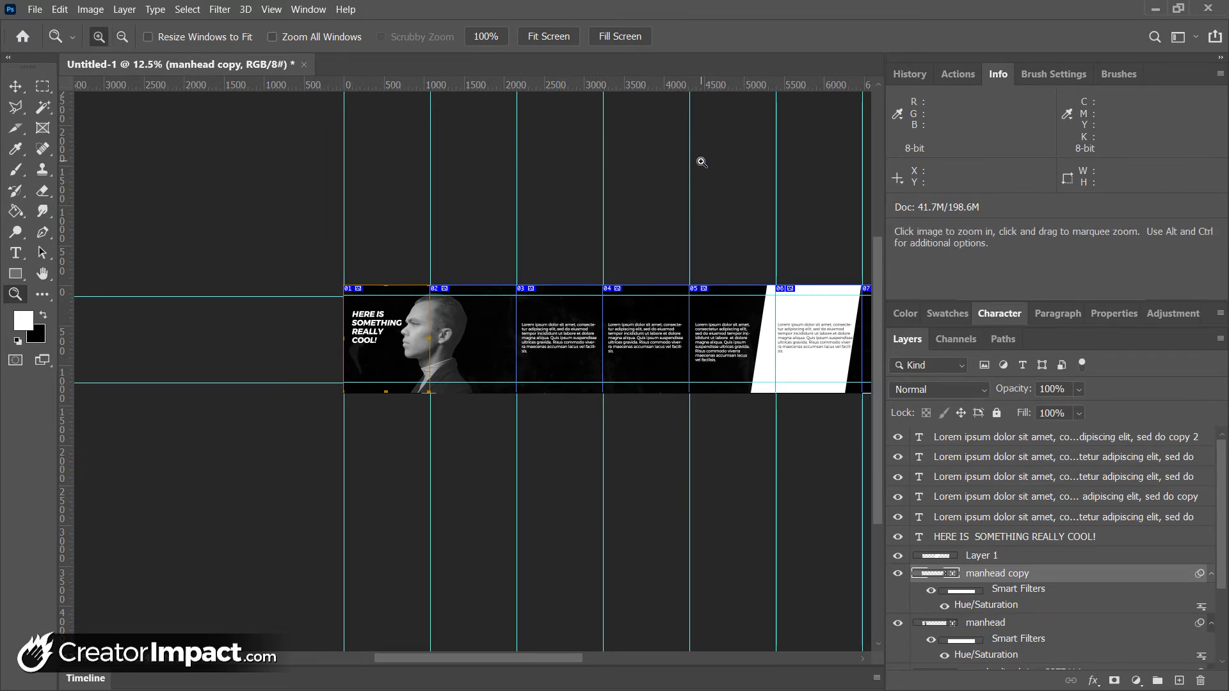
alt+click(666, 244)
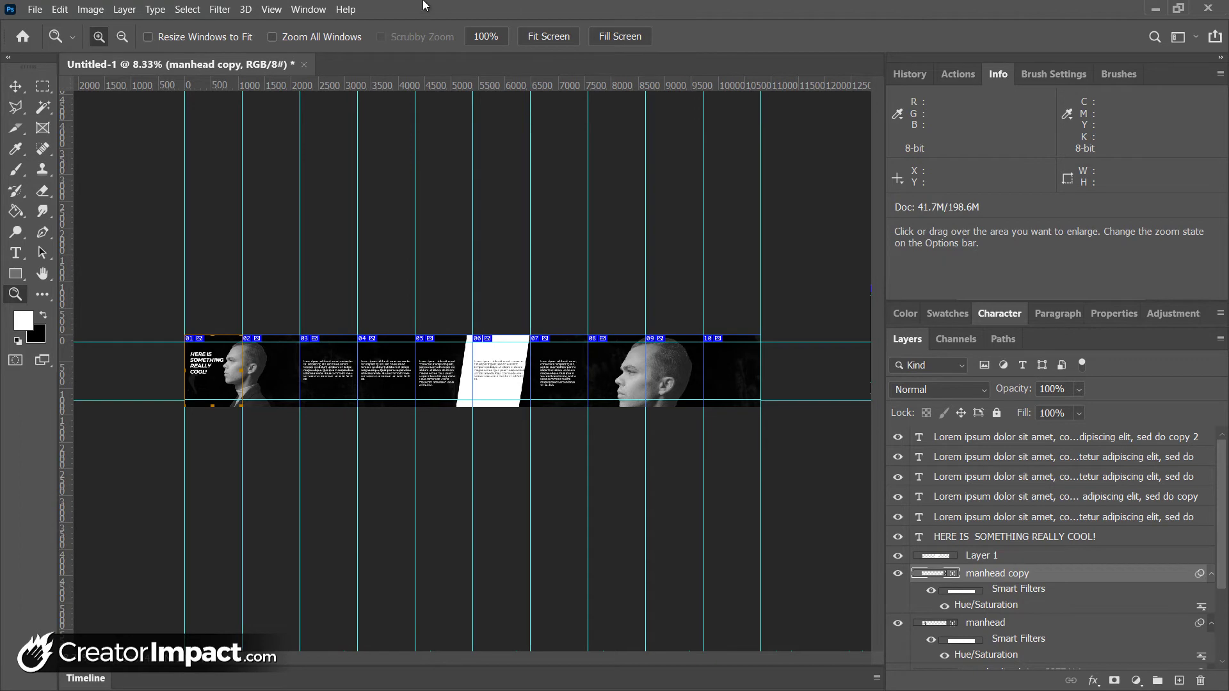
Open File > Export > Save for Web (Legacy)
click(37, 10)
mouse_move(83, 235)
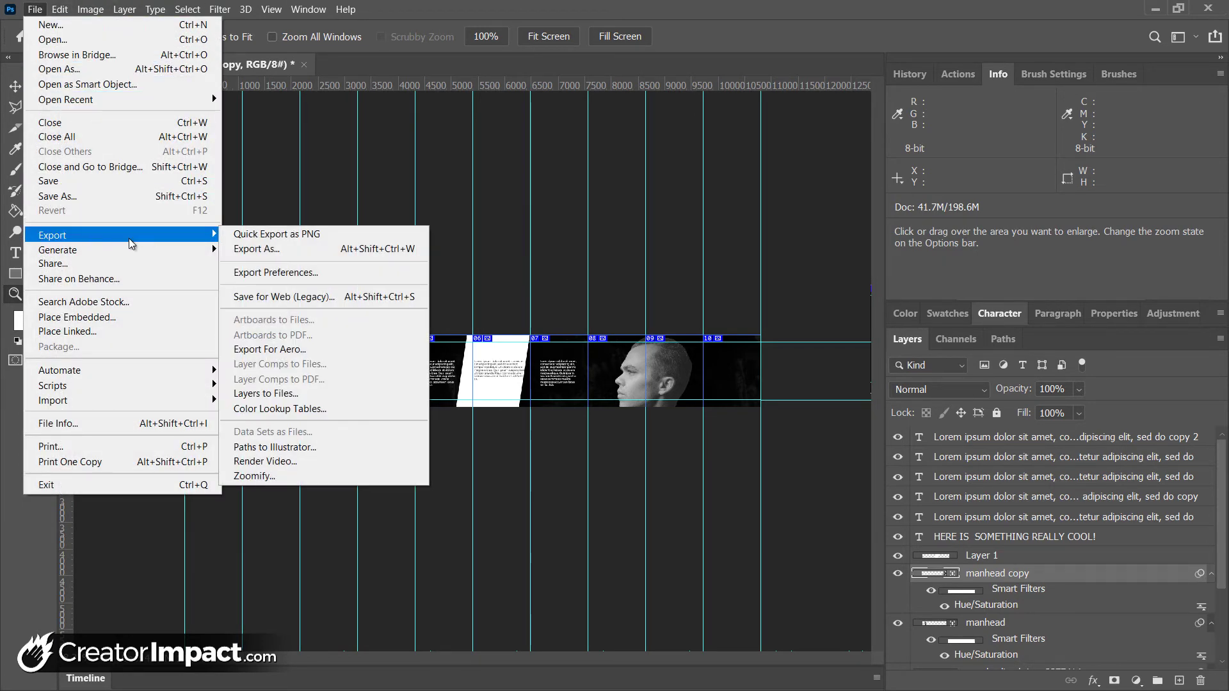
click(301, 296)
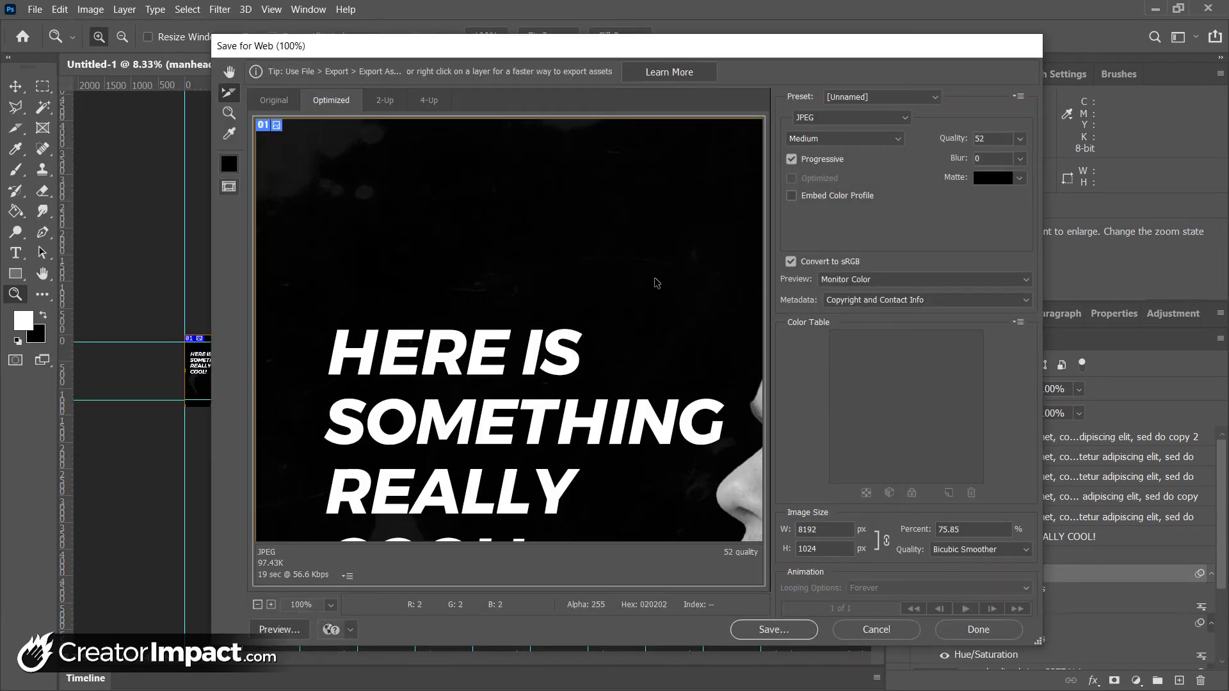
Zoom the export preview out until all ten slices show
key(z)
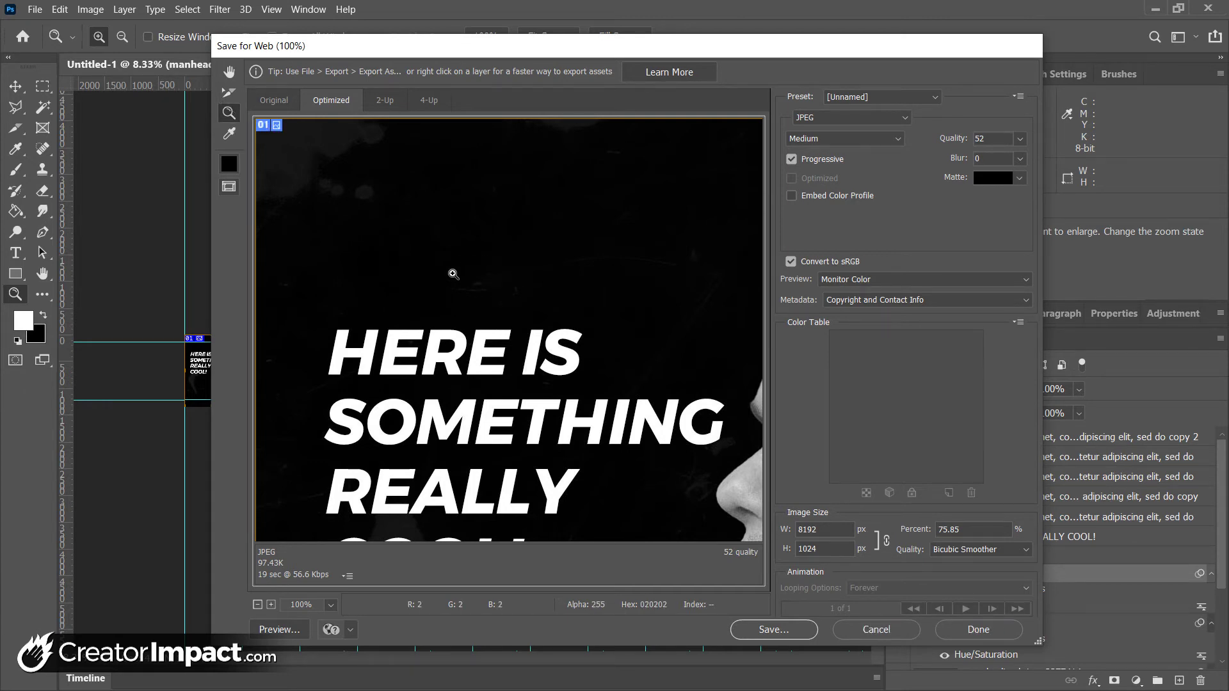
key(alt)
alt+click(453, 274)
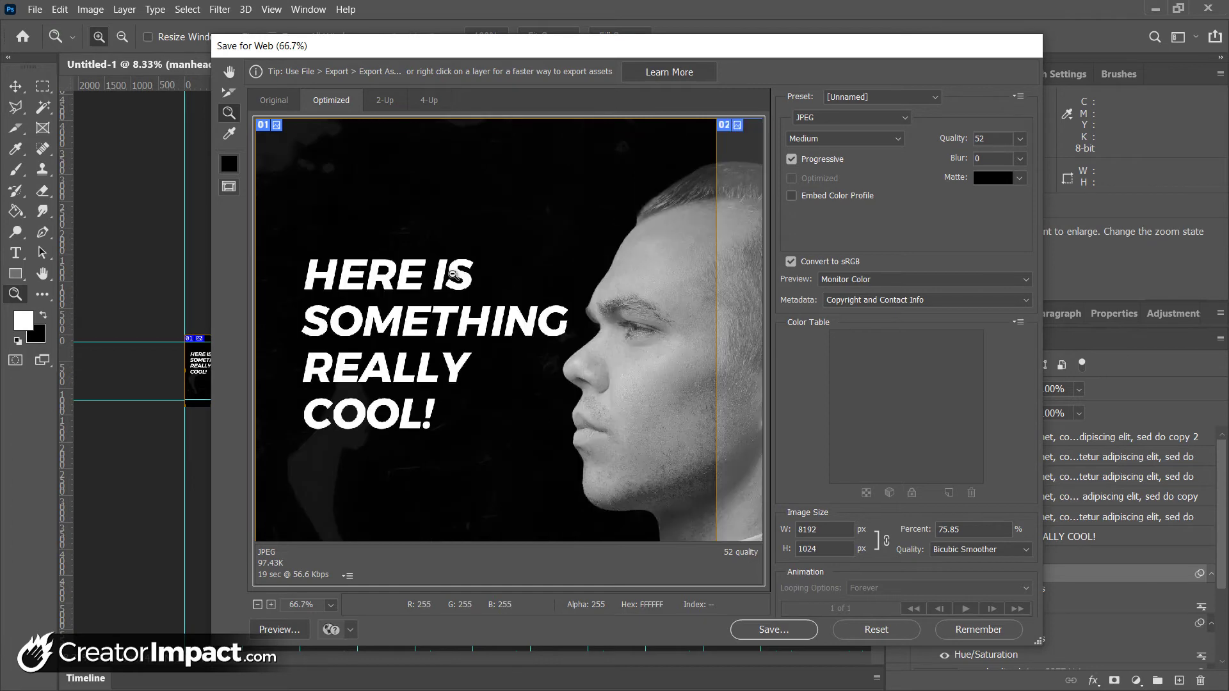
alt+click(453, 274)
alt+click(453, 275)
alt+click(453, 275)
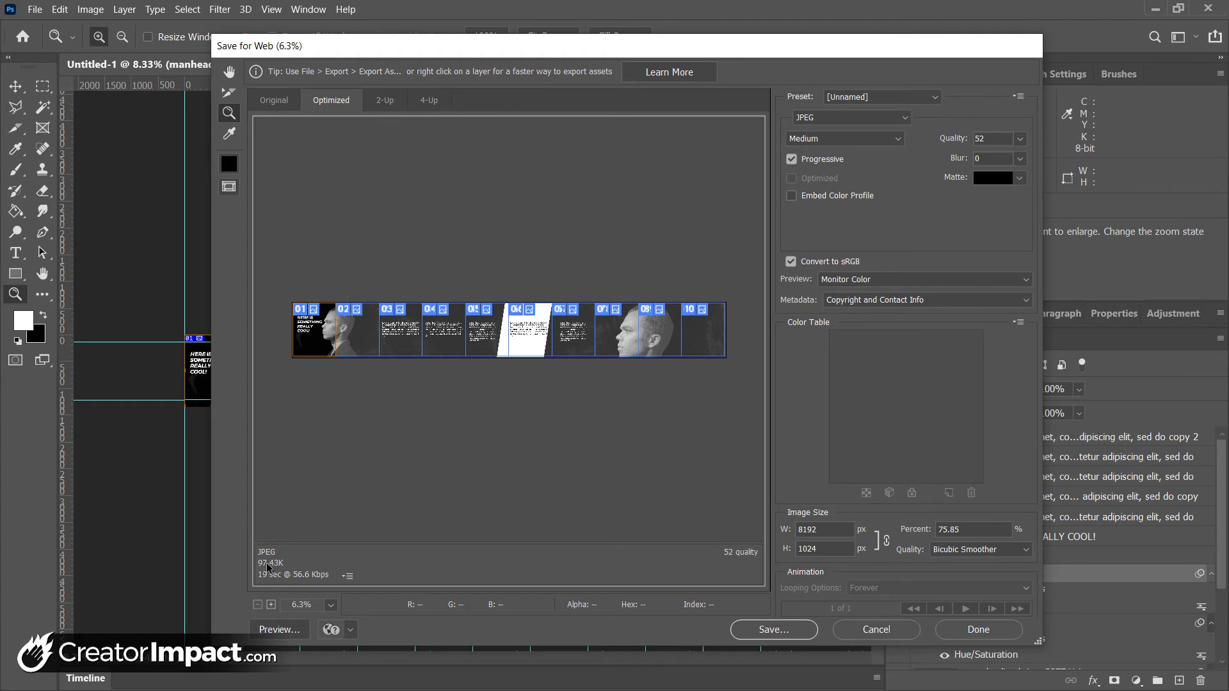
With the Slice Select tool, try selecting slices 02–10 in the preview
click(229, 94)
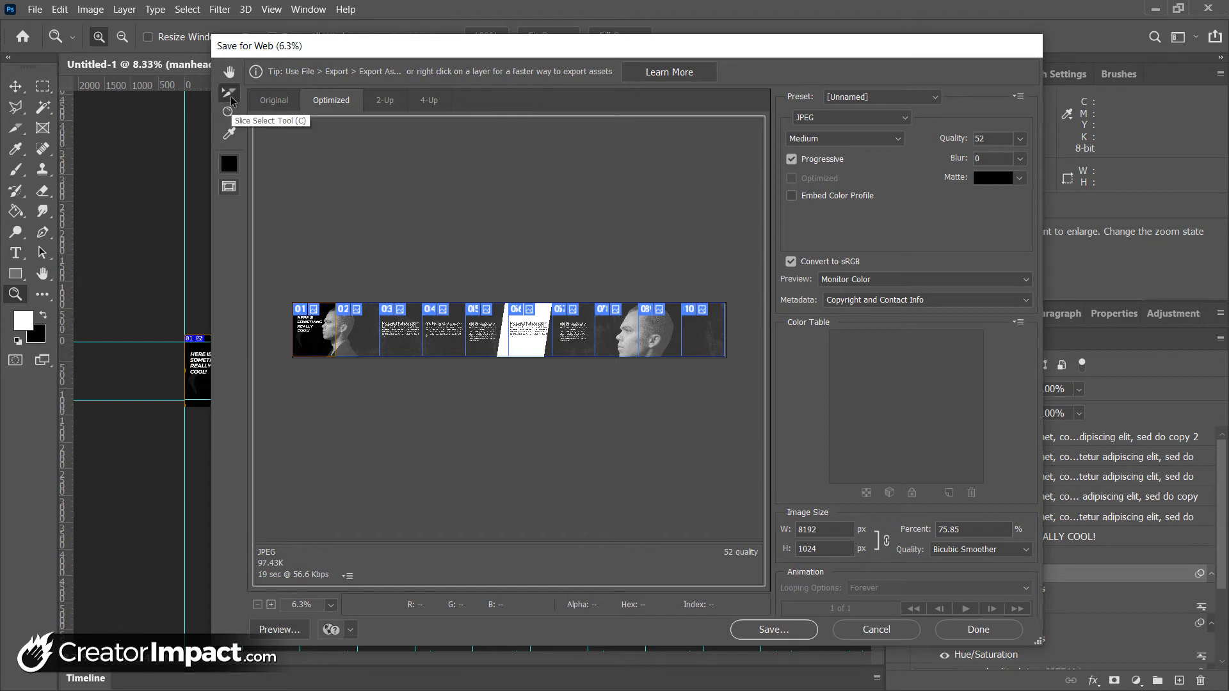
click(359, 332)
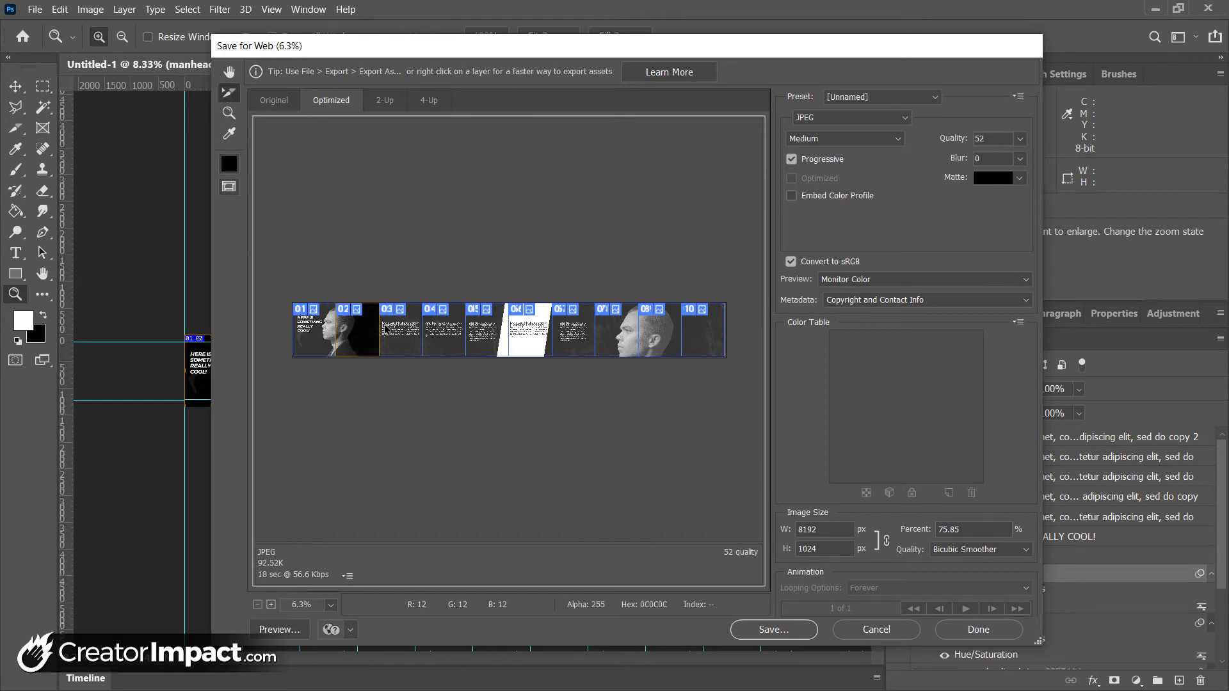
click(386, 330)
click(443, 334)
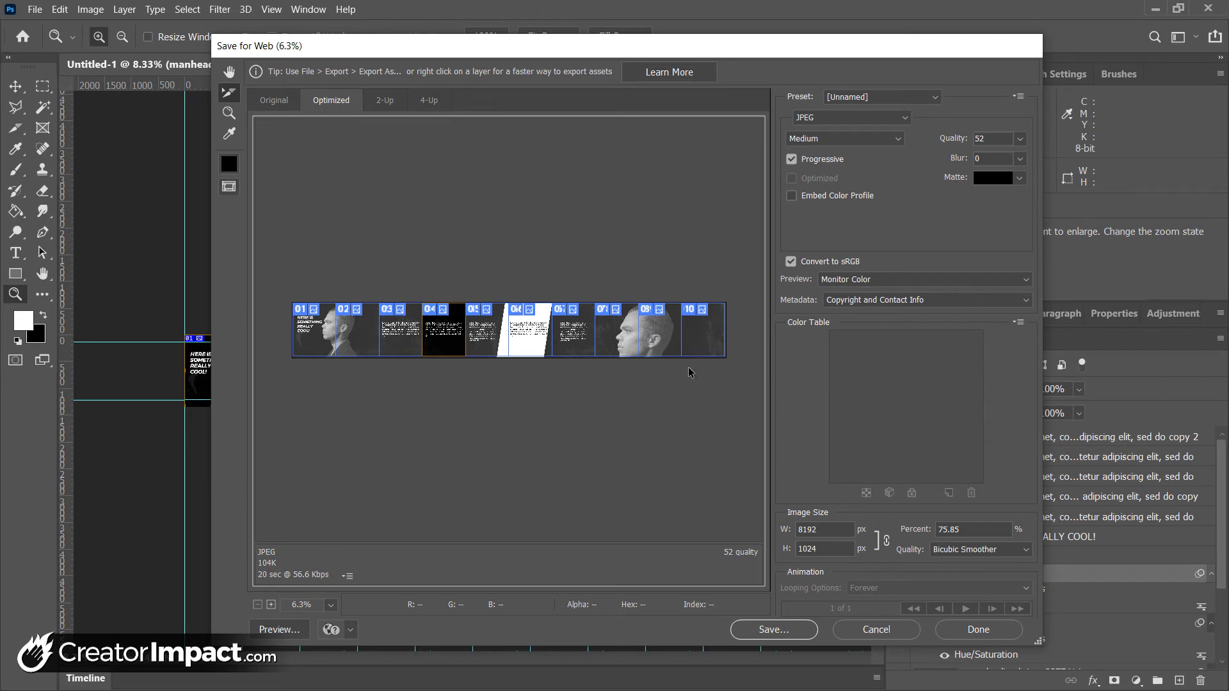
click(694, 341)
shift+click(659, 336)
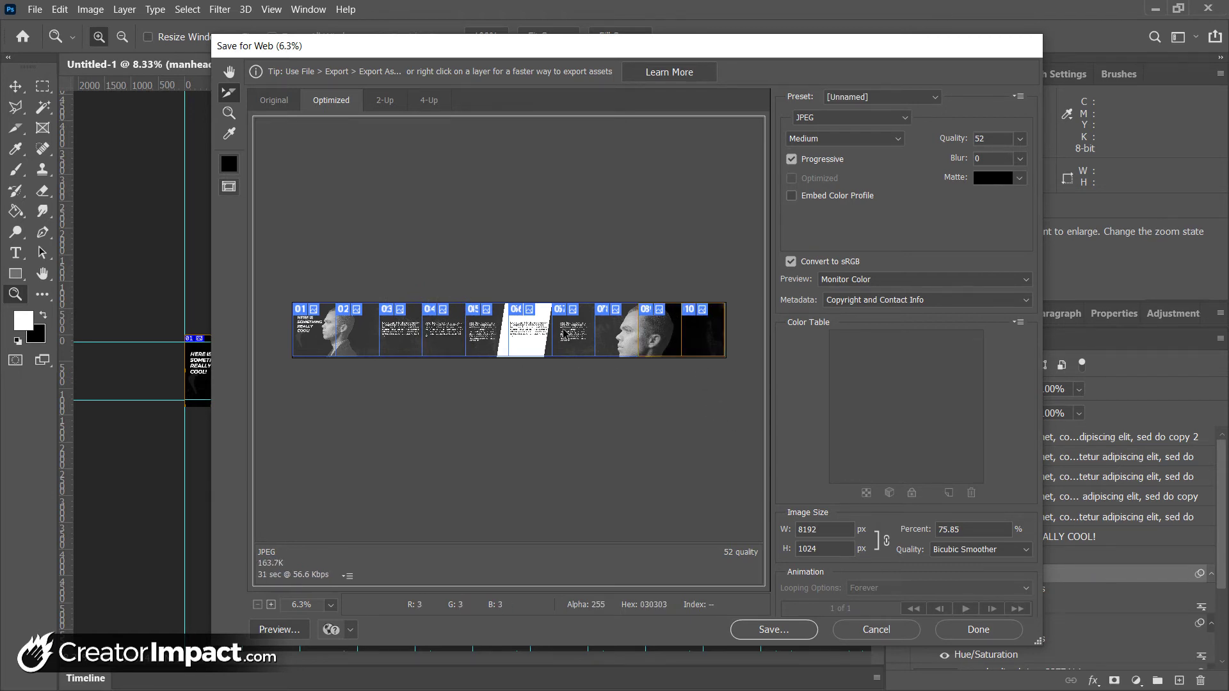
shift+click(606, 330)
shift+click(572, 341)
shift+click(529, 342)
shift+click(485, 345)
click(438, 348)
click(416, 343)
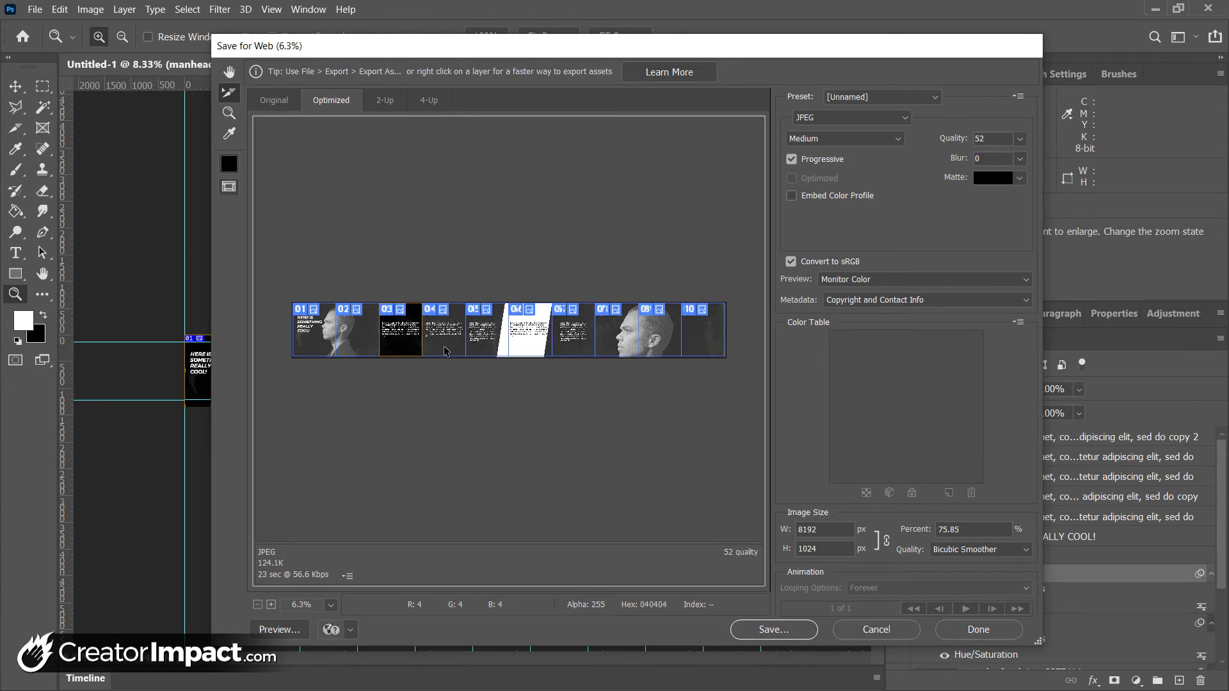
Shift-select slices 10 through 01 so all ten are selected
click(714, 339)
shift+click(659, 338)
shift+click(614, 340)
shift+click(572, 342)
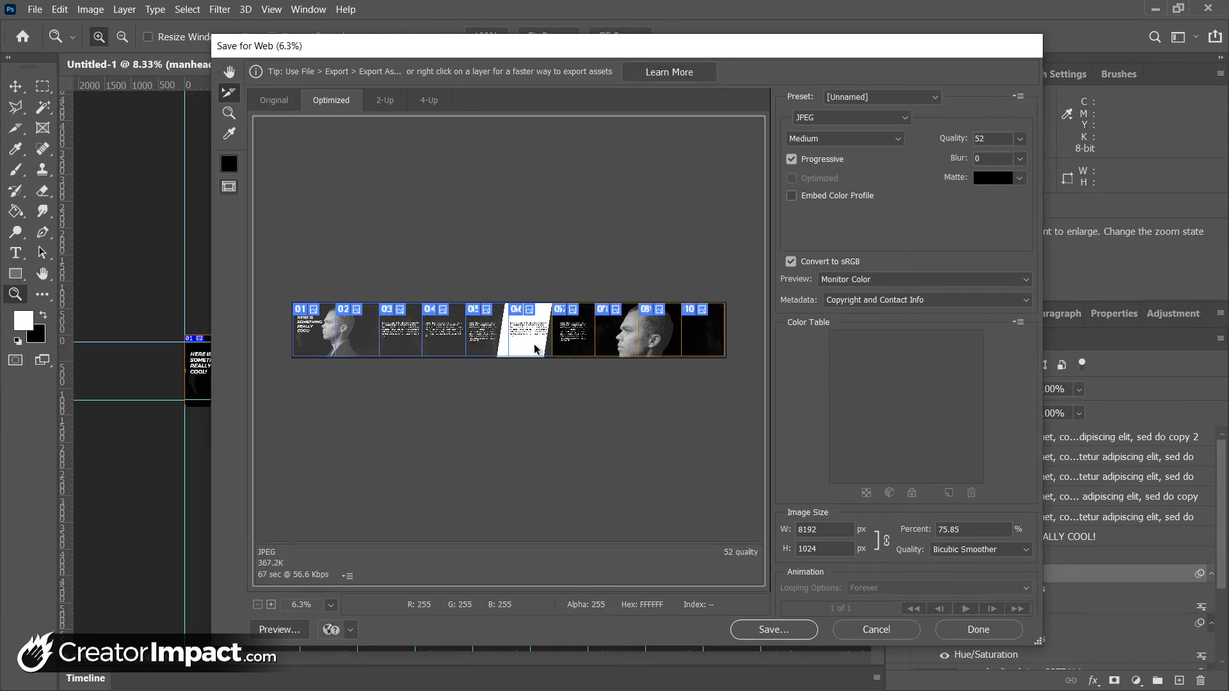
shift+click(530, 344)
shift+click(485, 346)
shift+click(458, 349)
shift+click(411, 347)
shift+click(363, 340)
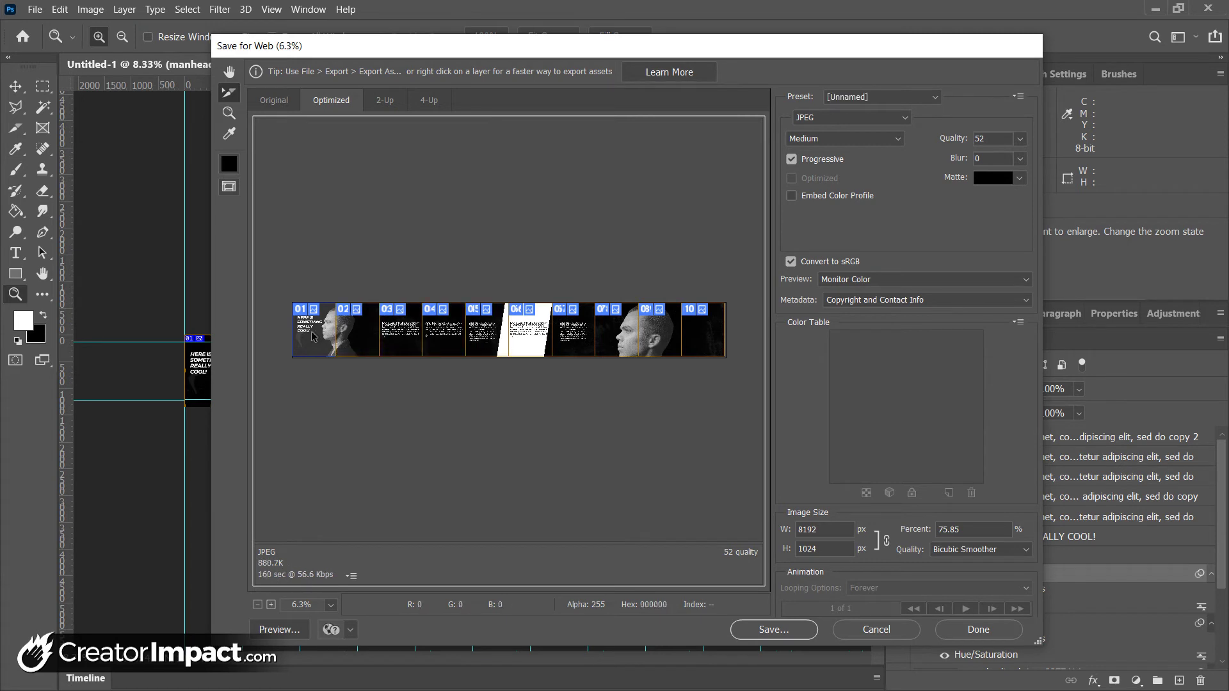
shift+click(318, 336)
Switch the export format to PNG-24
click(851, 117)
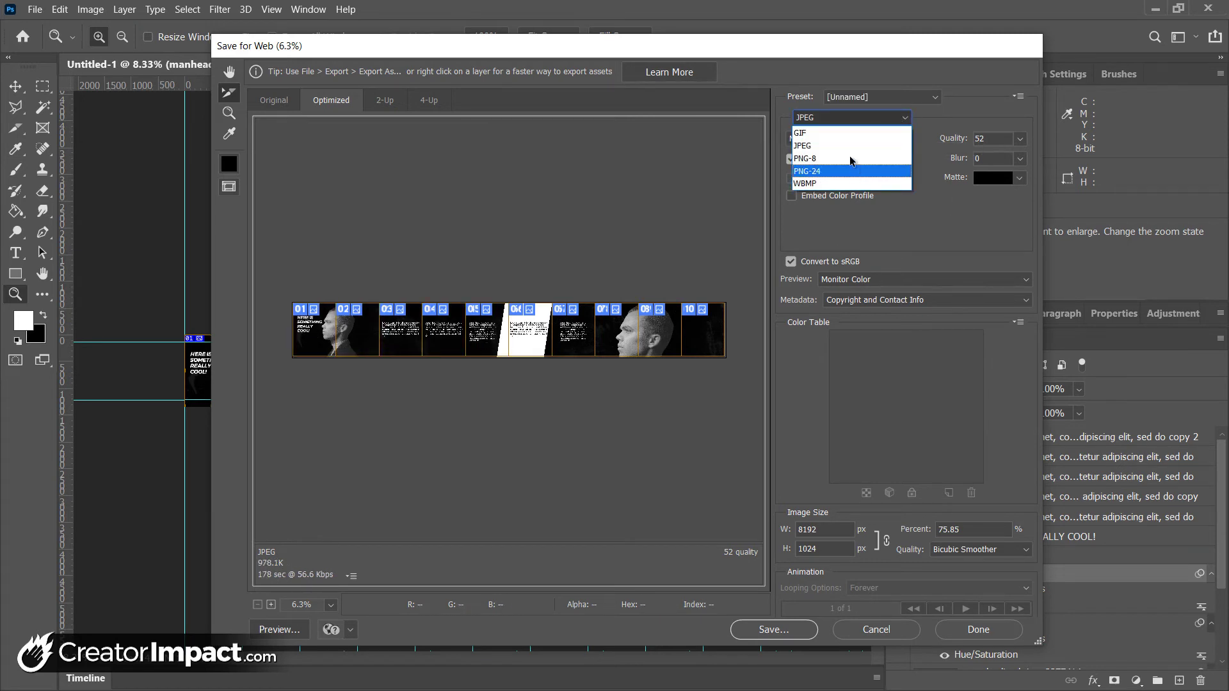
click(849, 143)
click(907, 121)
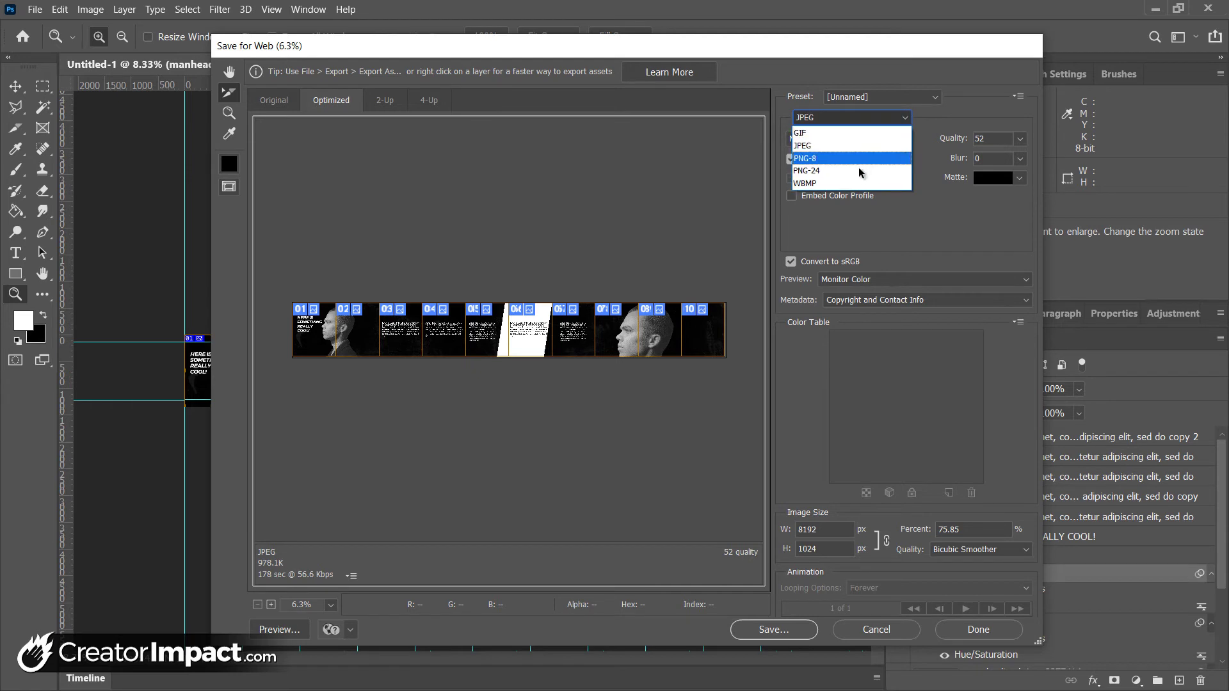
key(Escape)
key(Down)
key(Down)
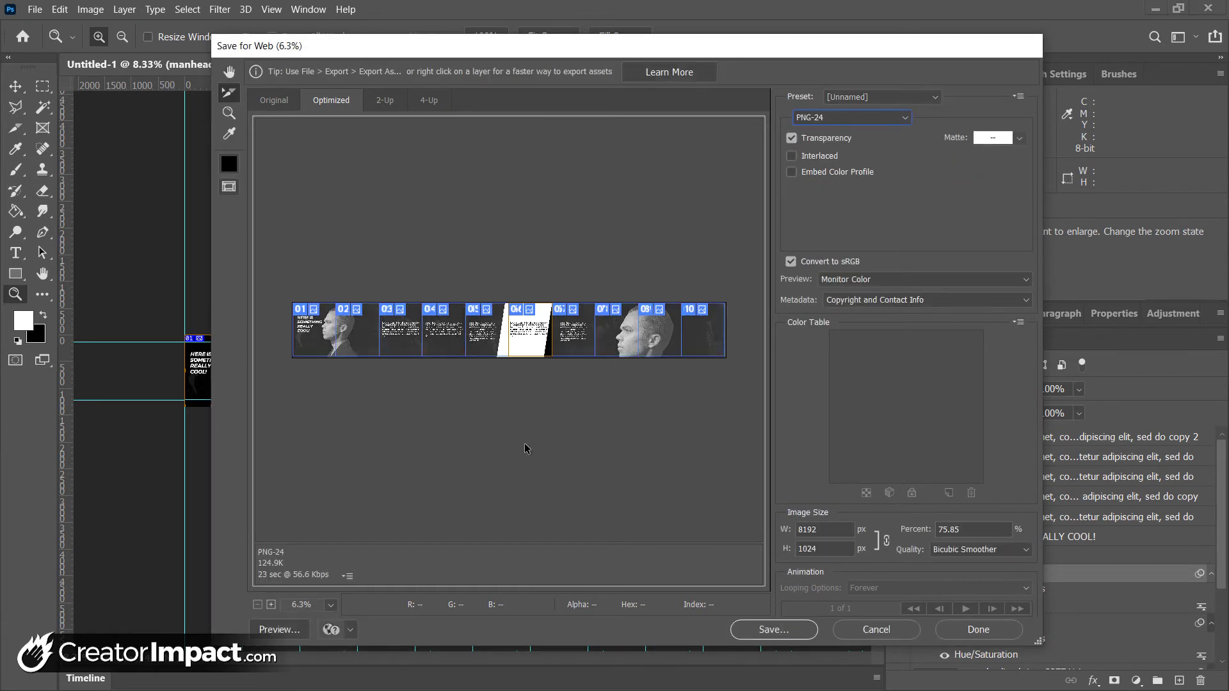
Reselect the slices from 10 back through 02
click(404, 331)
click(366, 340)
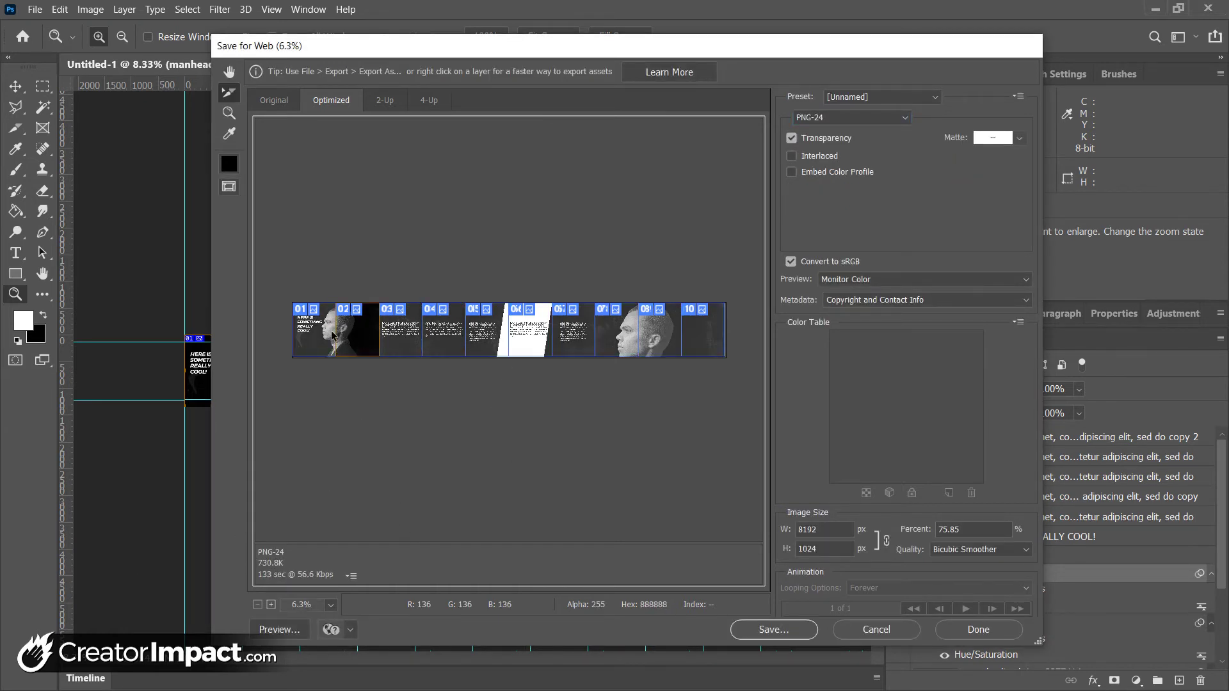
click(451, 330)
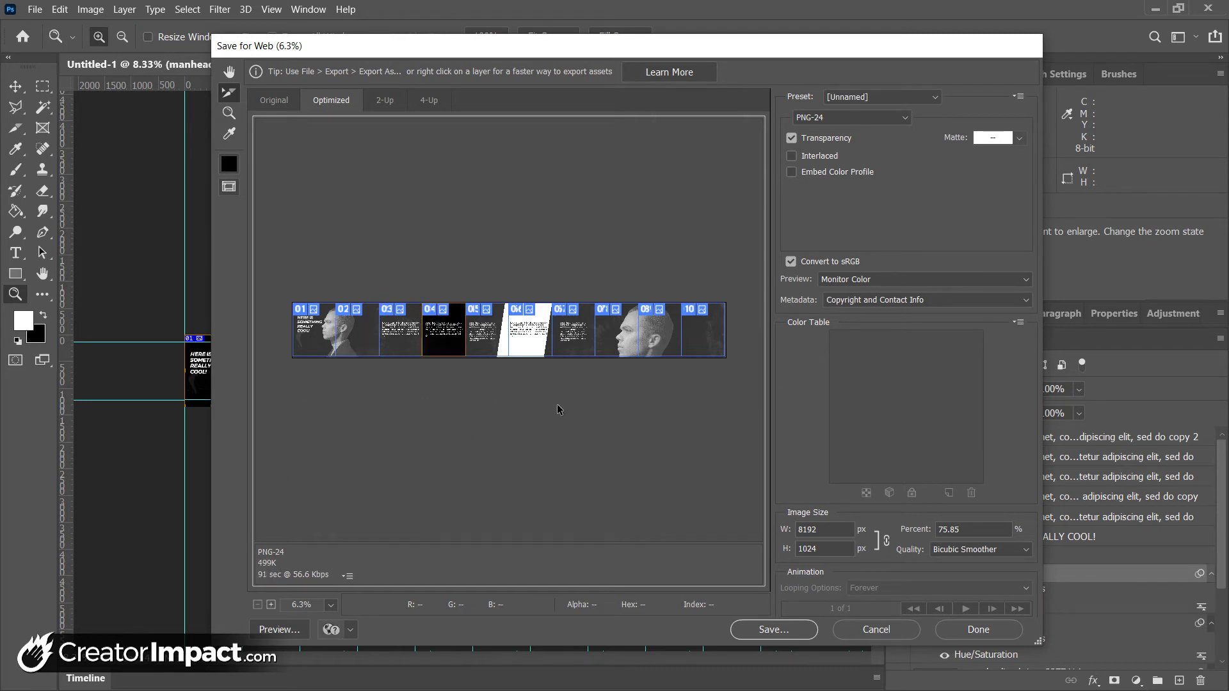
click(706, 334)
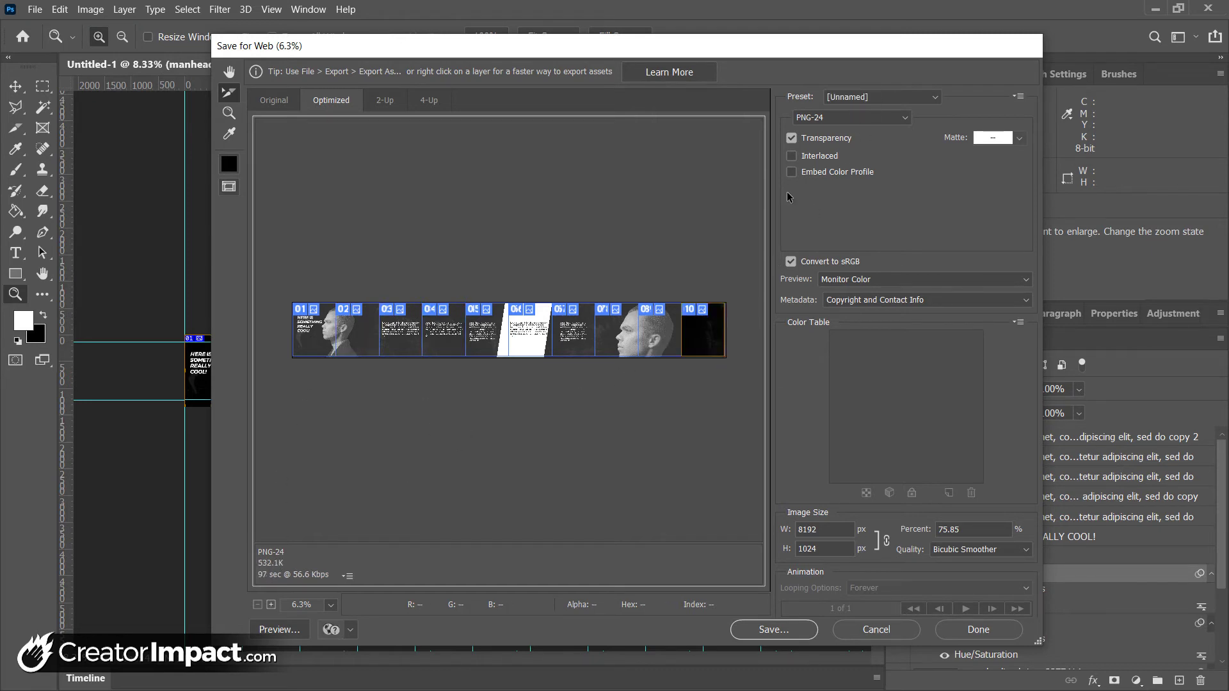
shift+click(659, 339)
shift+click(616, 339)
shift+click(553, 340)
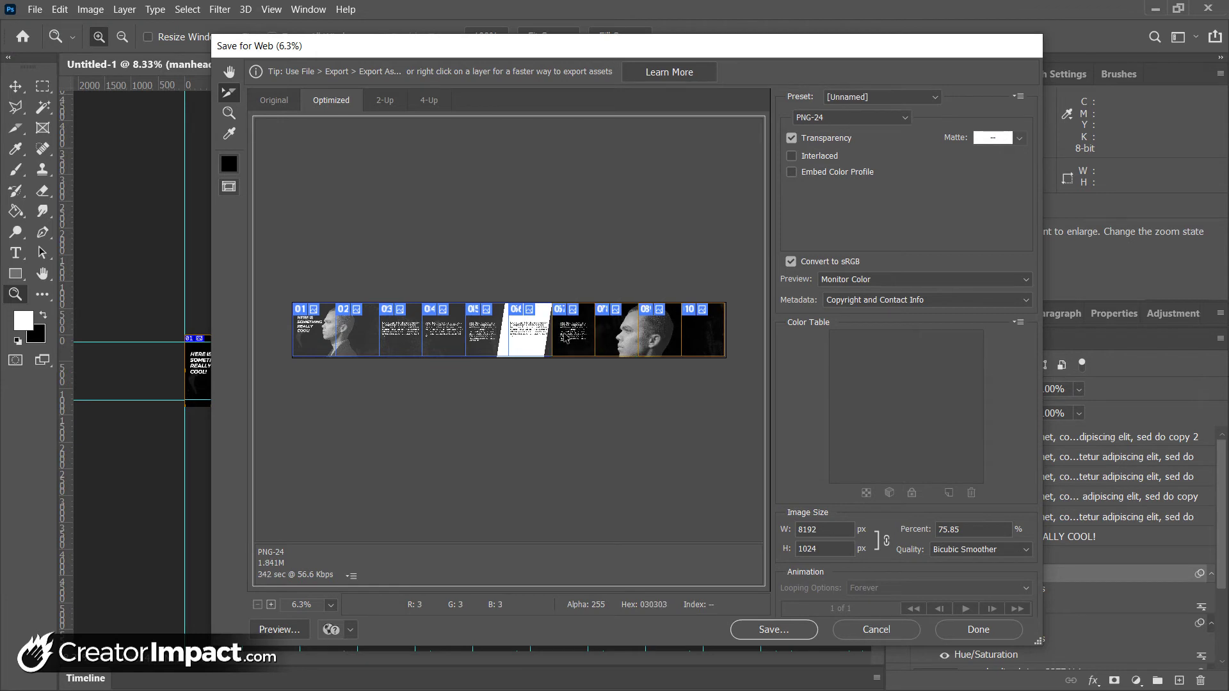
shift+click(531, 339)
shift+click(487, 339)
shift+click(449, 340)
shift+click(399, 339)
shift+click(358, 337)
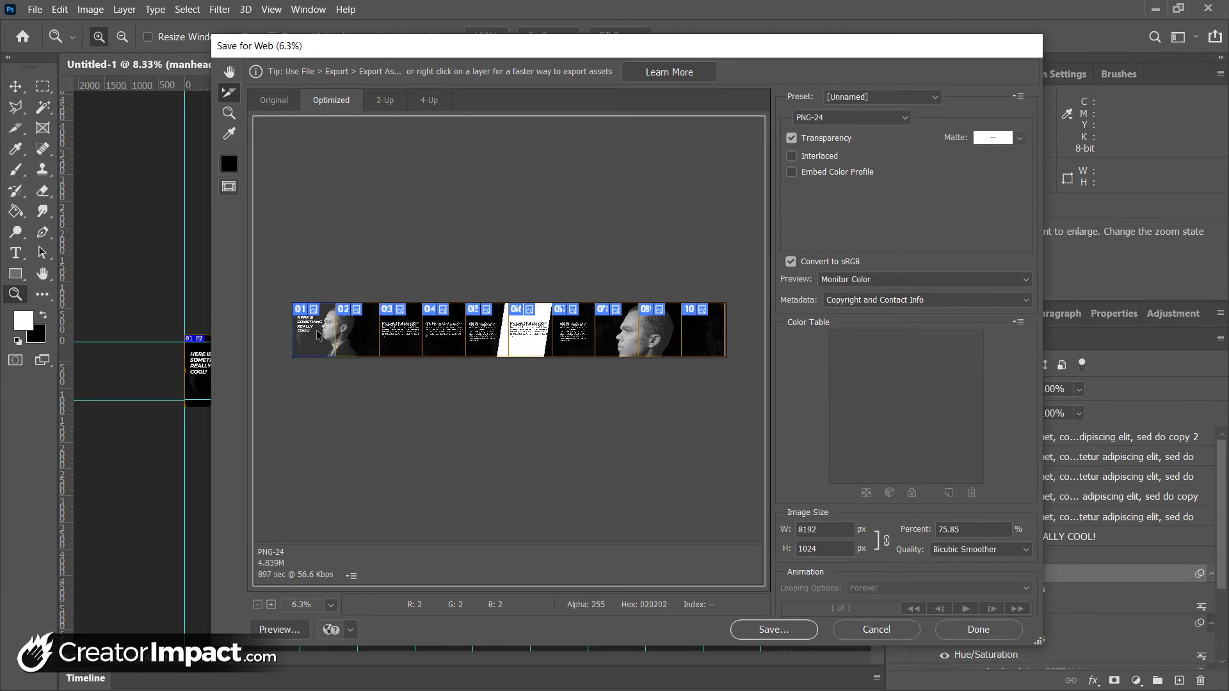
Add slice 01, then set the format to JPEG at quality 65
shift+click(318, 336)
click(894, 117)
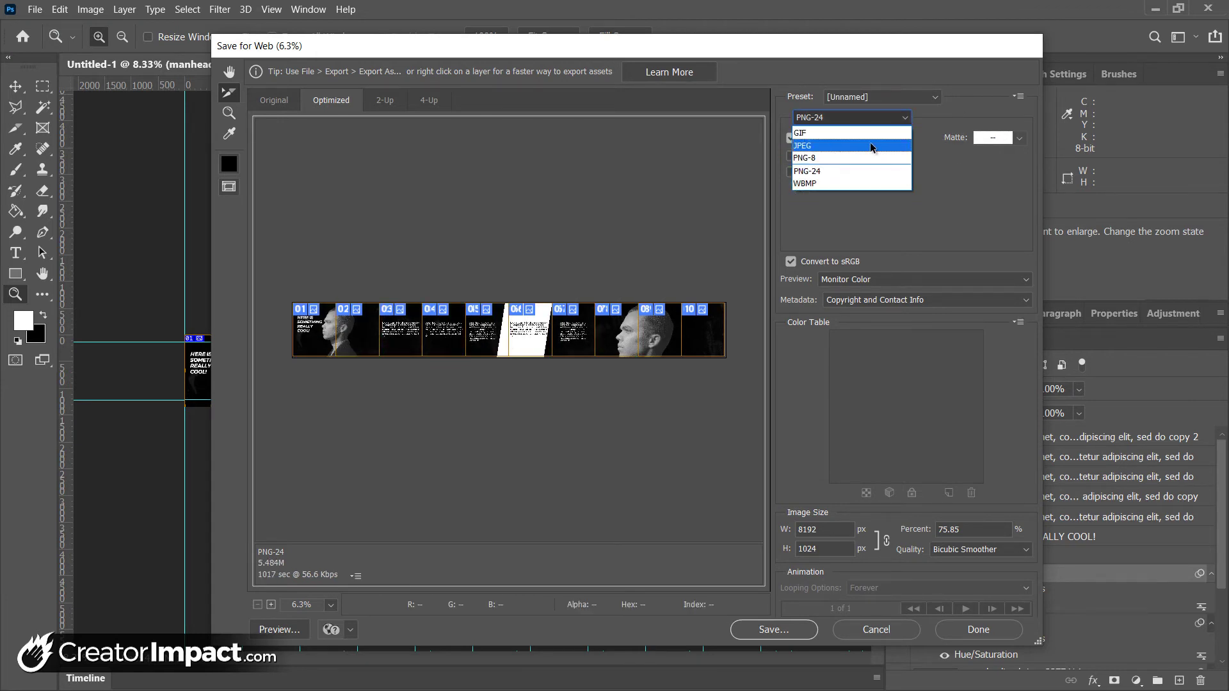
click(870, 145)
double_click(985, 138)
text(65)
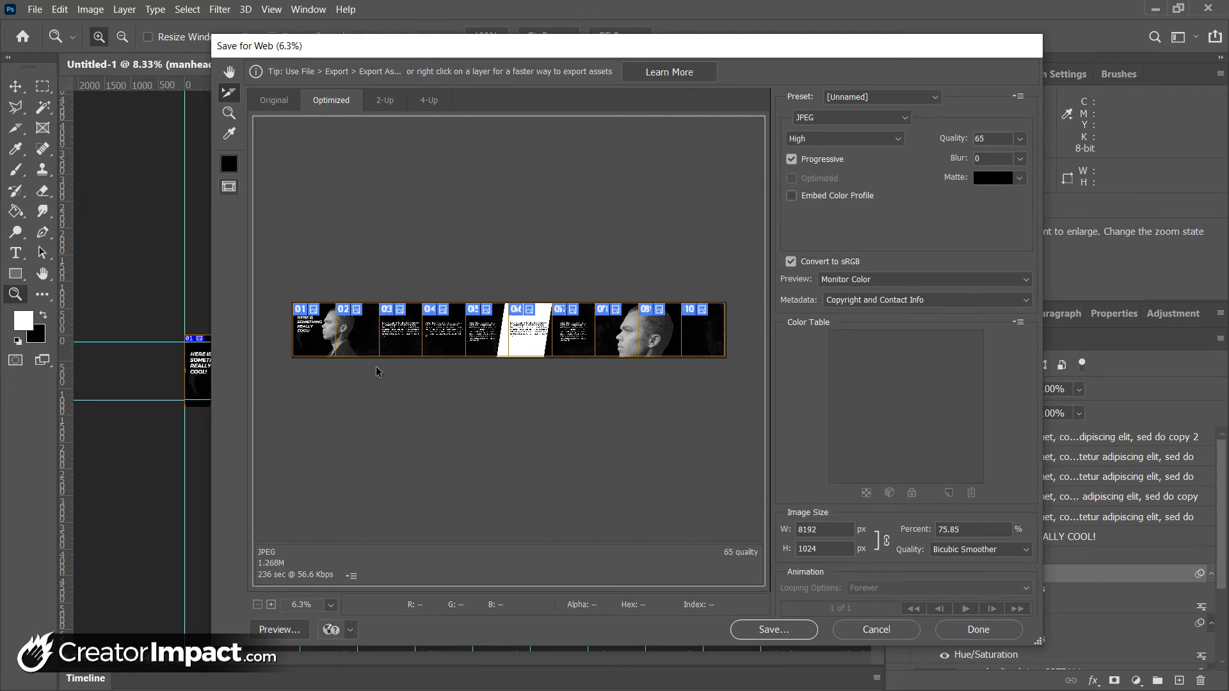
Preview slices 02, 01, 08, 07 and 06 and check the quality slider
click(365, 329)
click(318, 346)
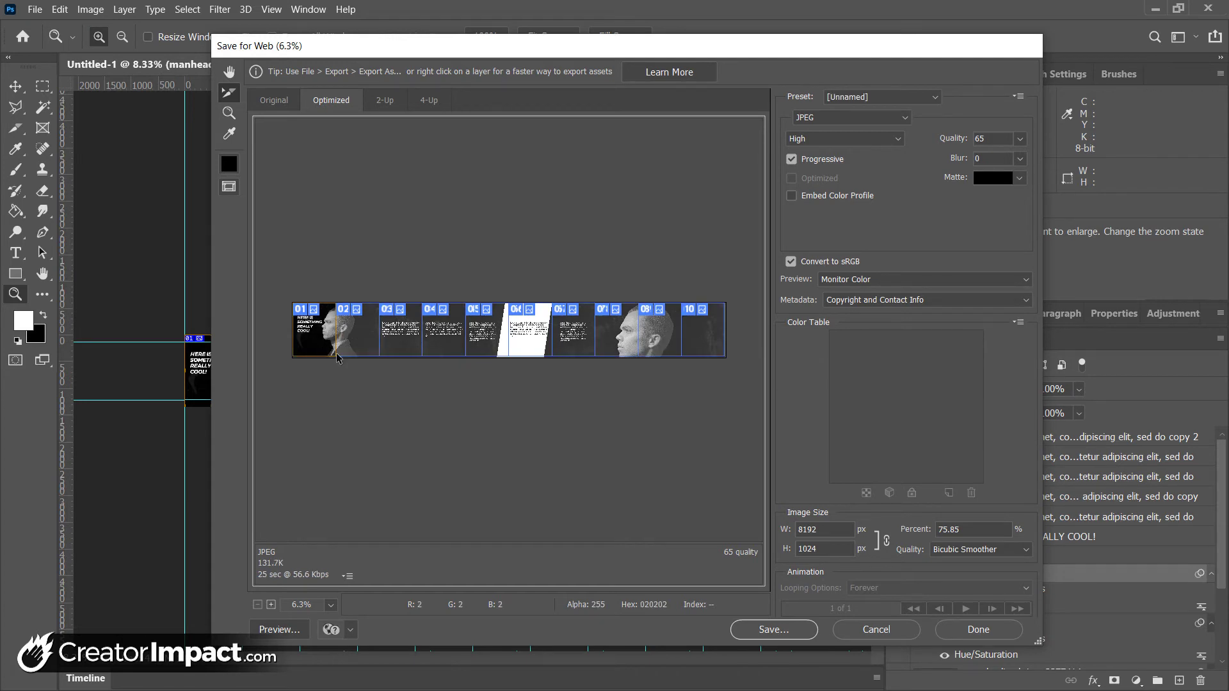
click(645, 343)
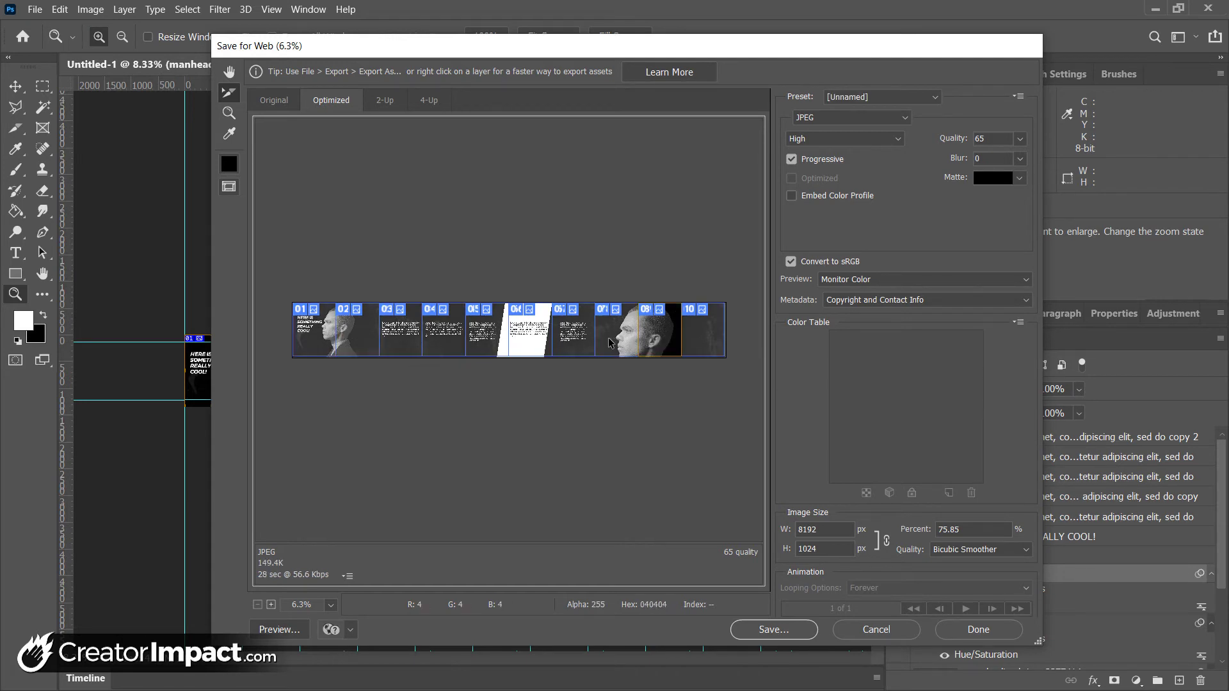
click(575, 346)
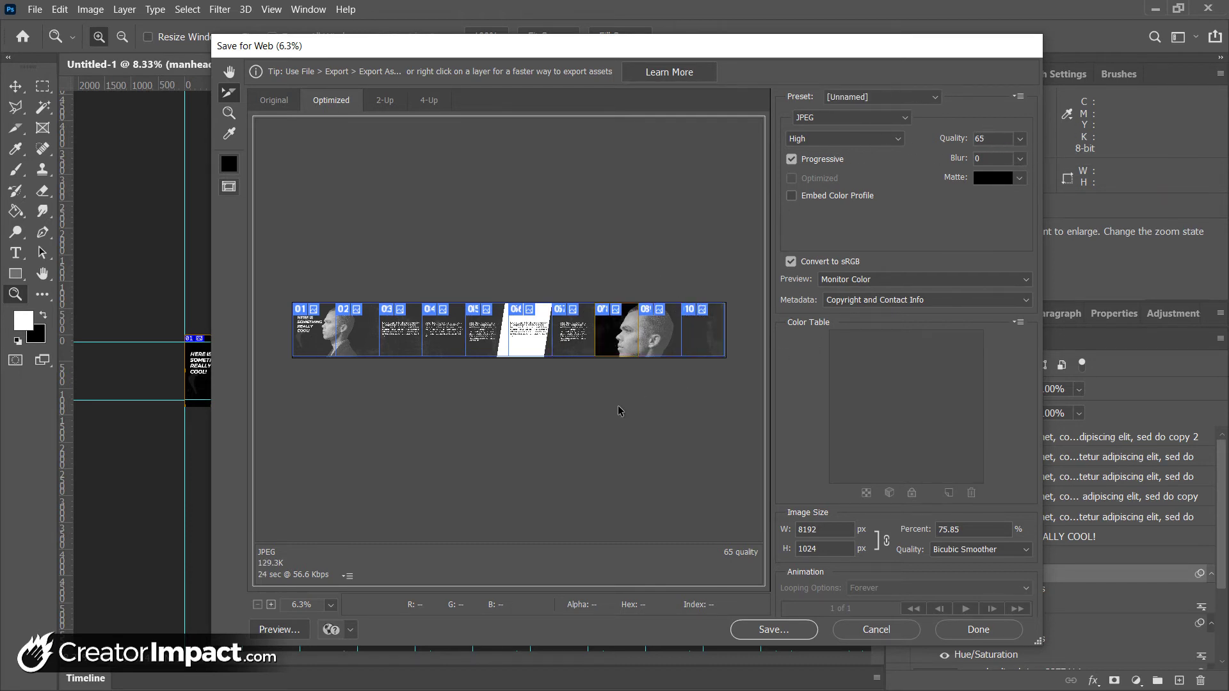
click(528, 334)
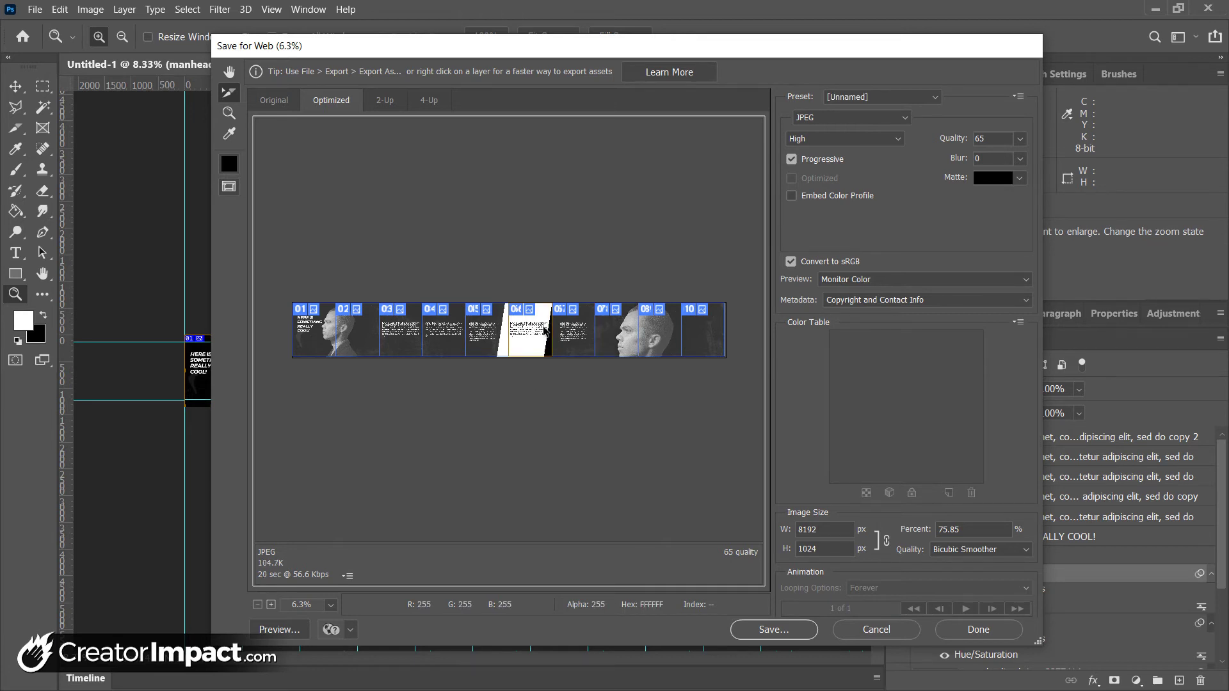
click(1019, 138)
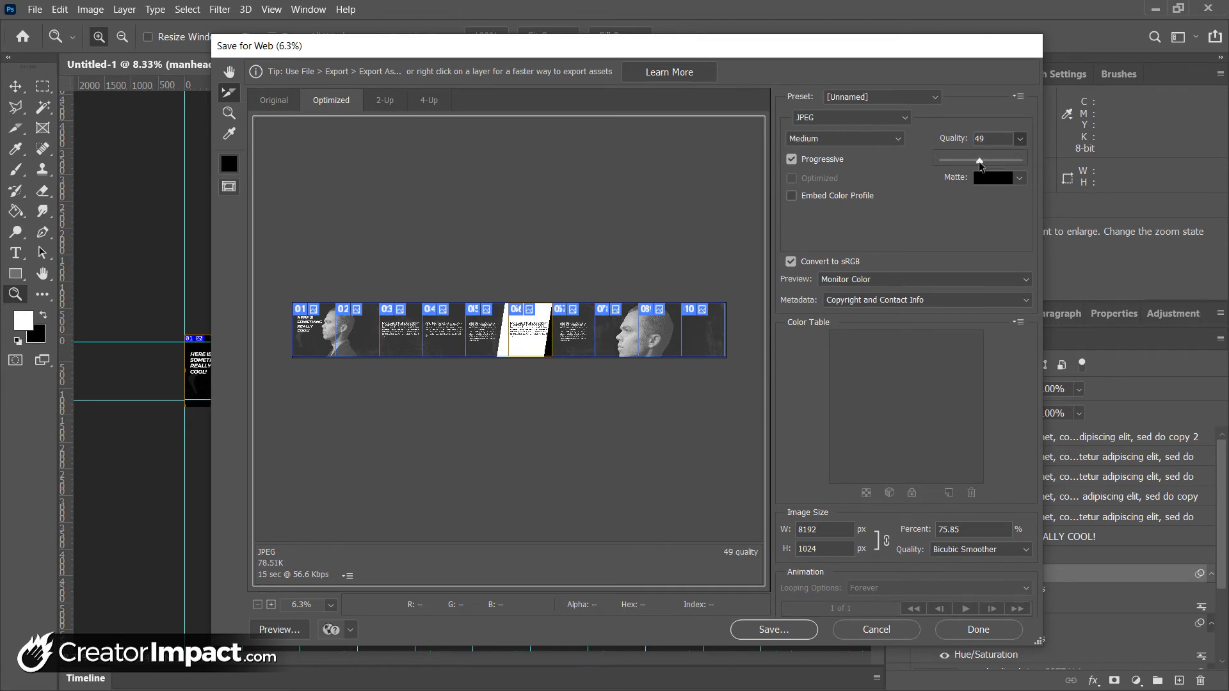
click(494, 439)
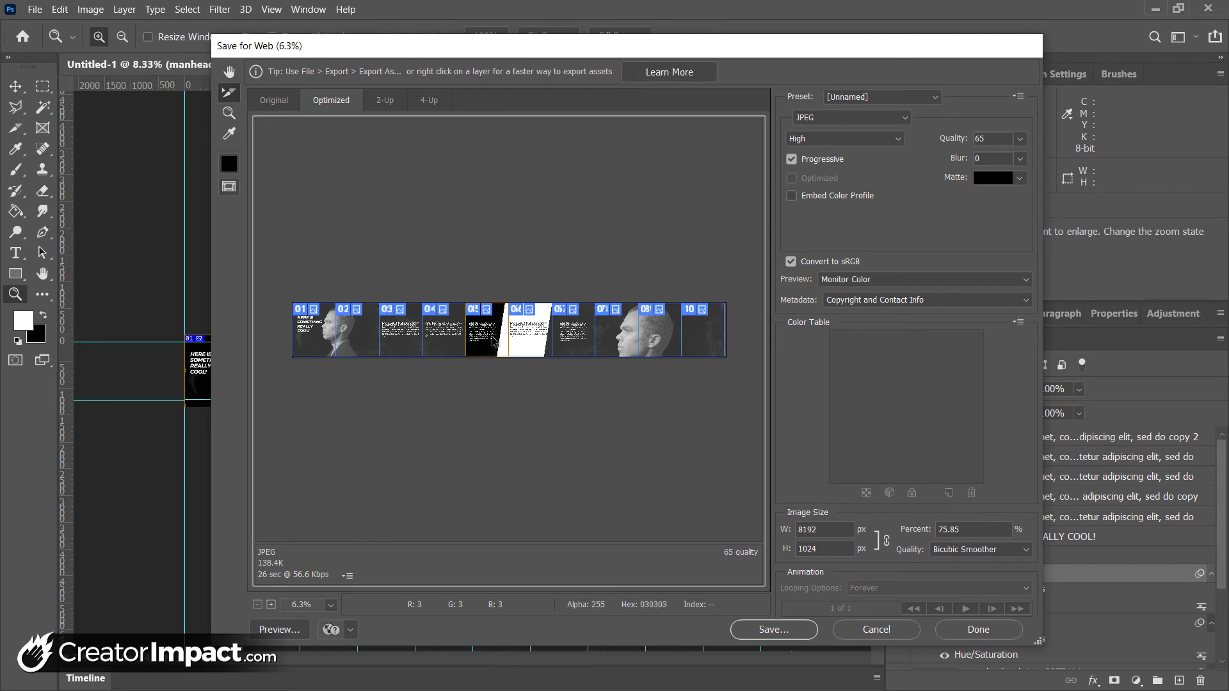
Start saving with Images Only and All Slices selected
click(766, 630)
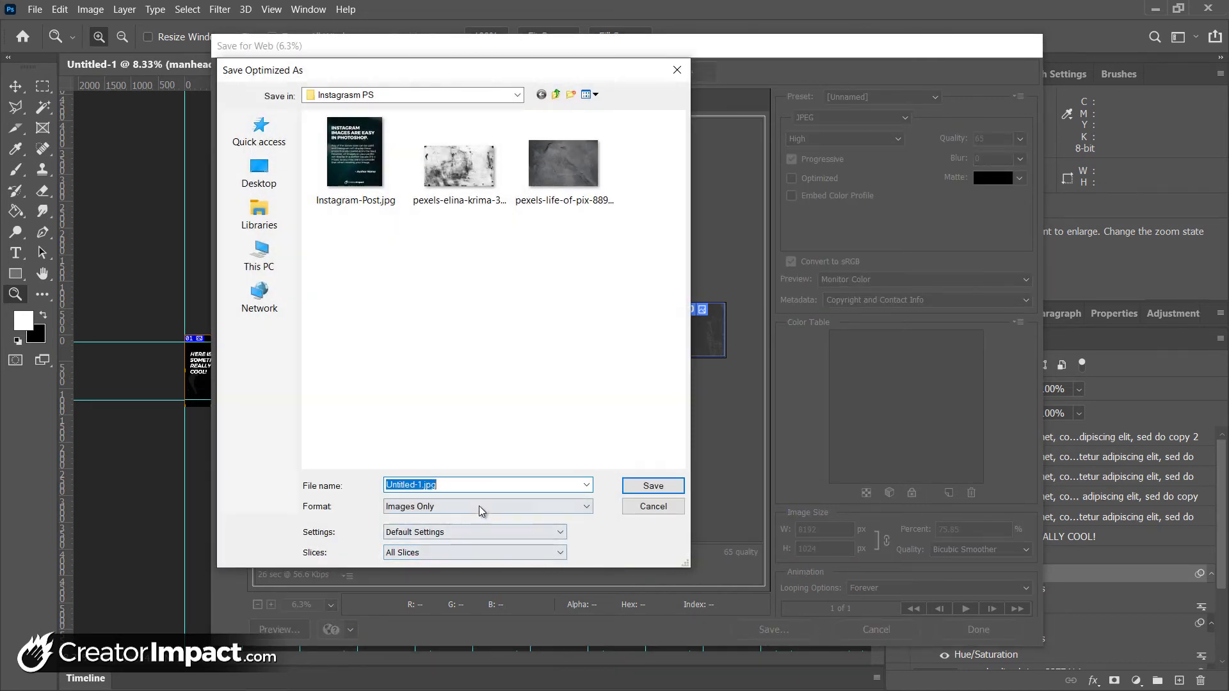
click(458, 510)
click(459, 510)
click(414, 554)
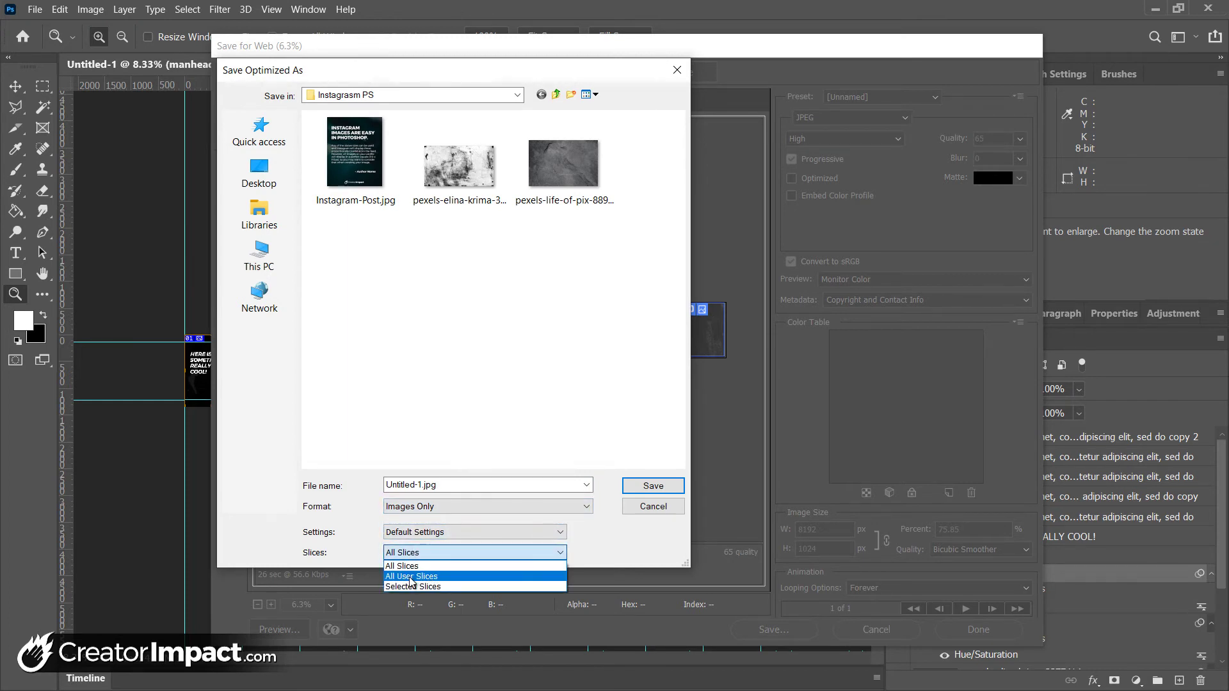
click(456, 567)
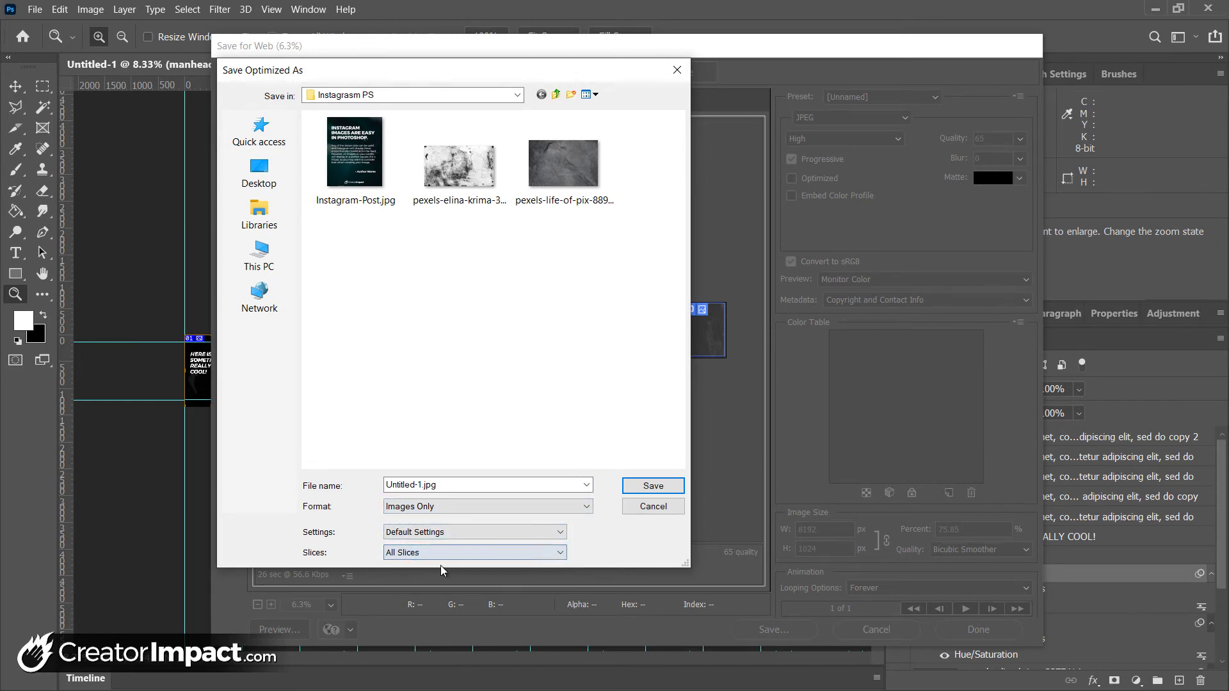
Create an INSTAGRAM SLICES folder and save the slices there as 'template'
click(572, 95)
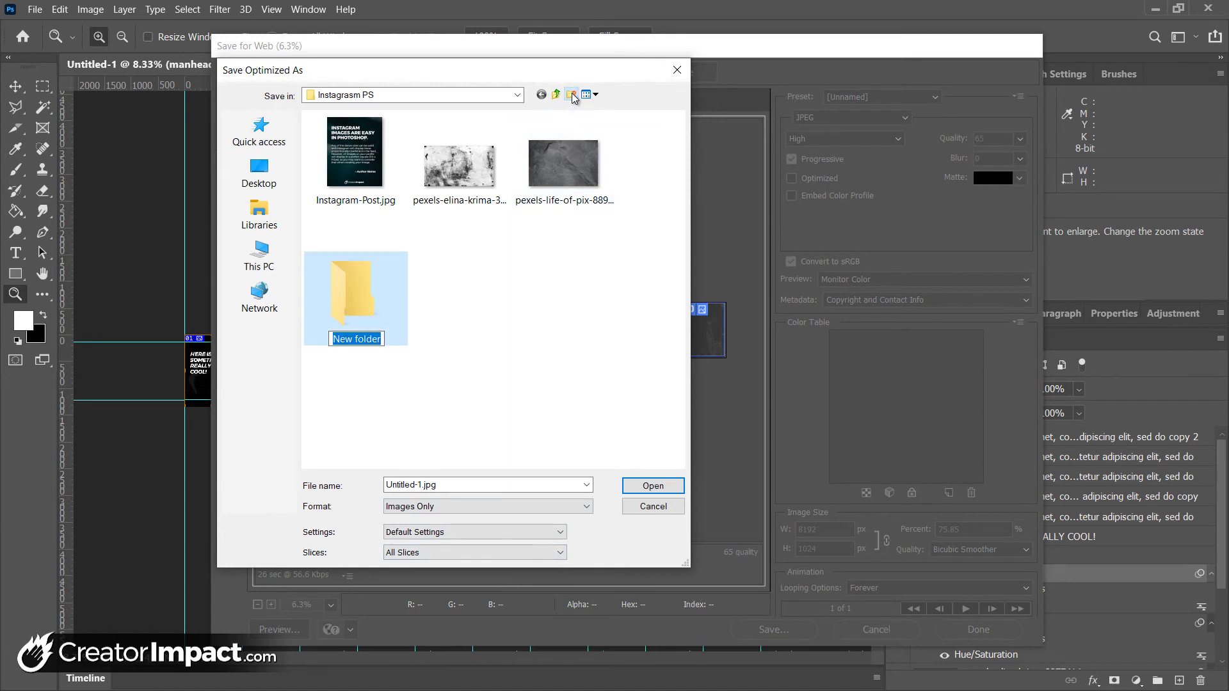
text(INSTAGRAM SLICES)
key(Return)
key(Return)
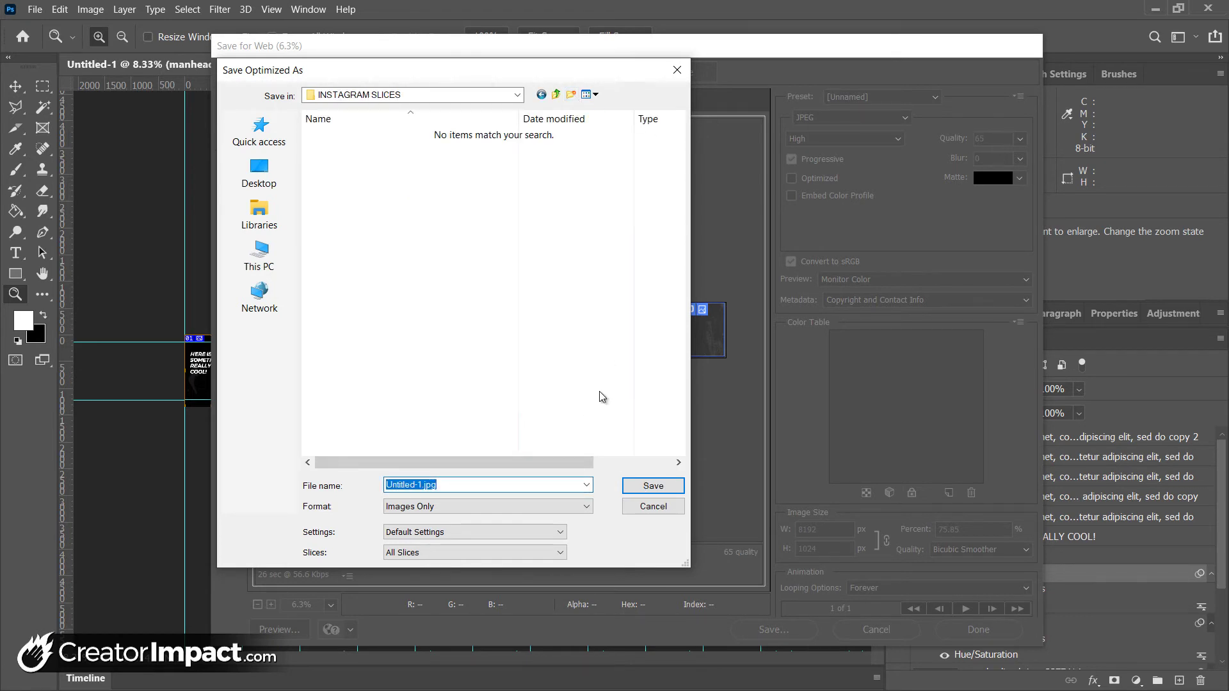
text(template)
click(654, 488)
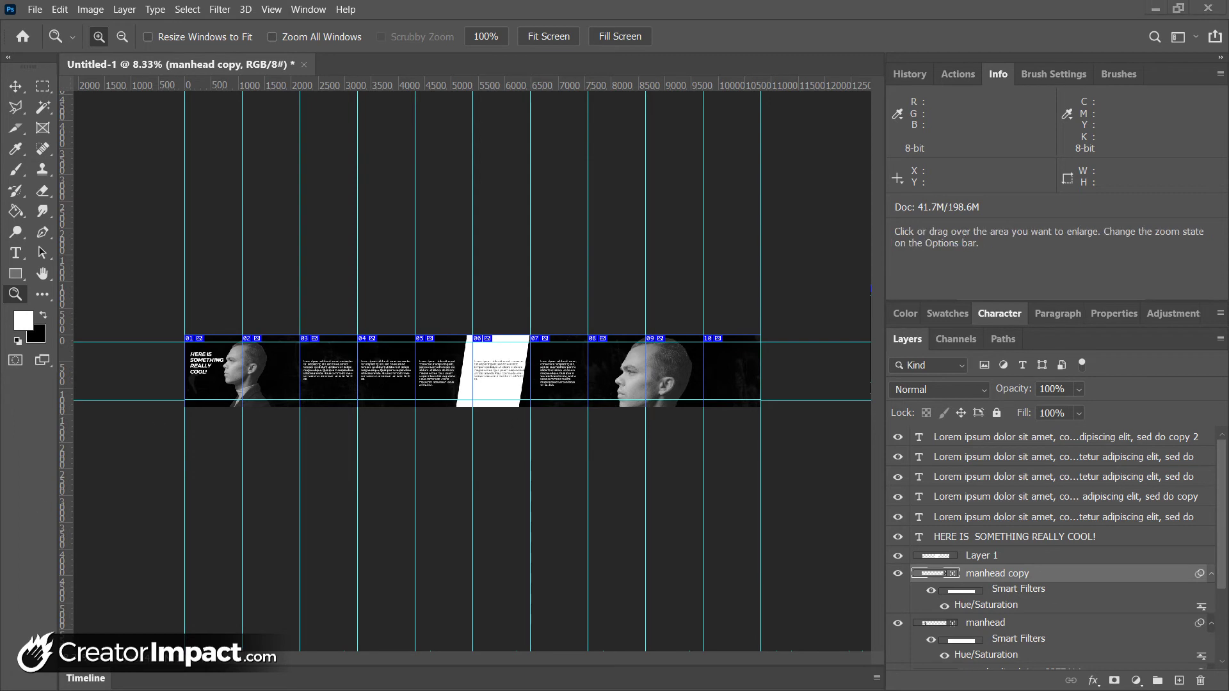
Switch to File Explorer, shrink its window, and open the images folder of exported slices
key(alt+Tab)
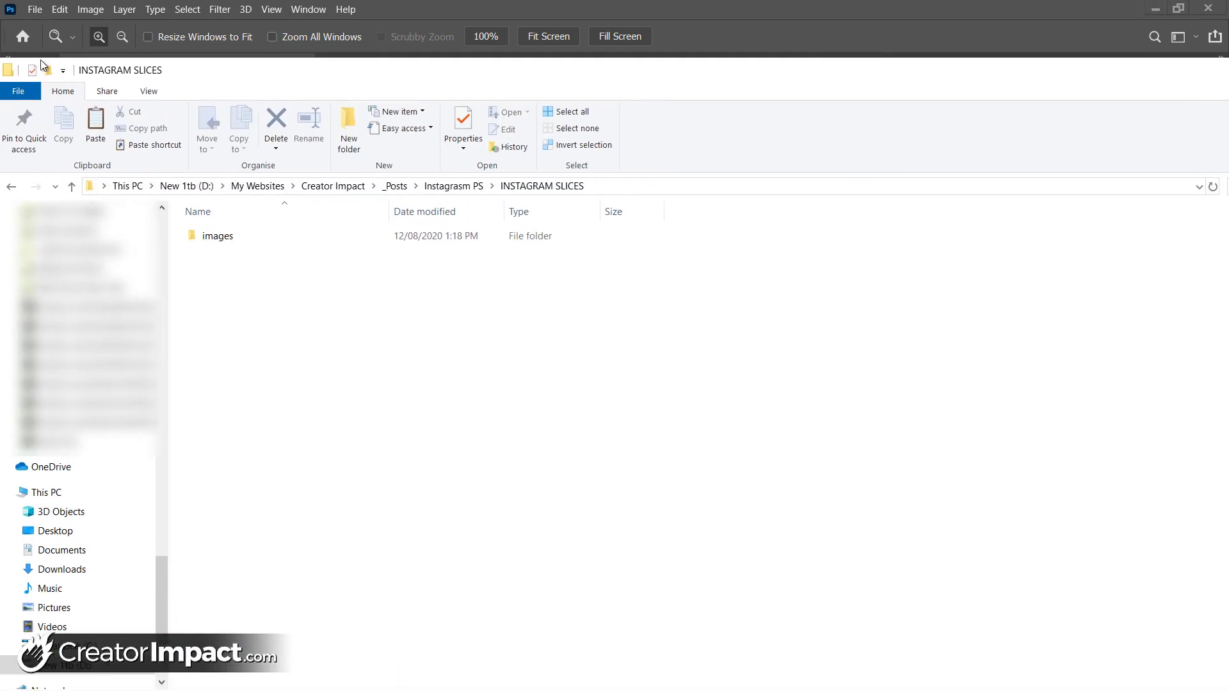
double_click(552, 78)
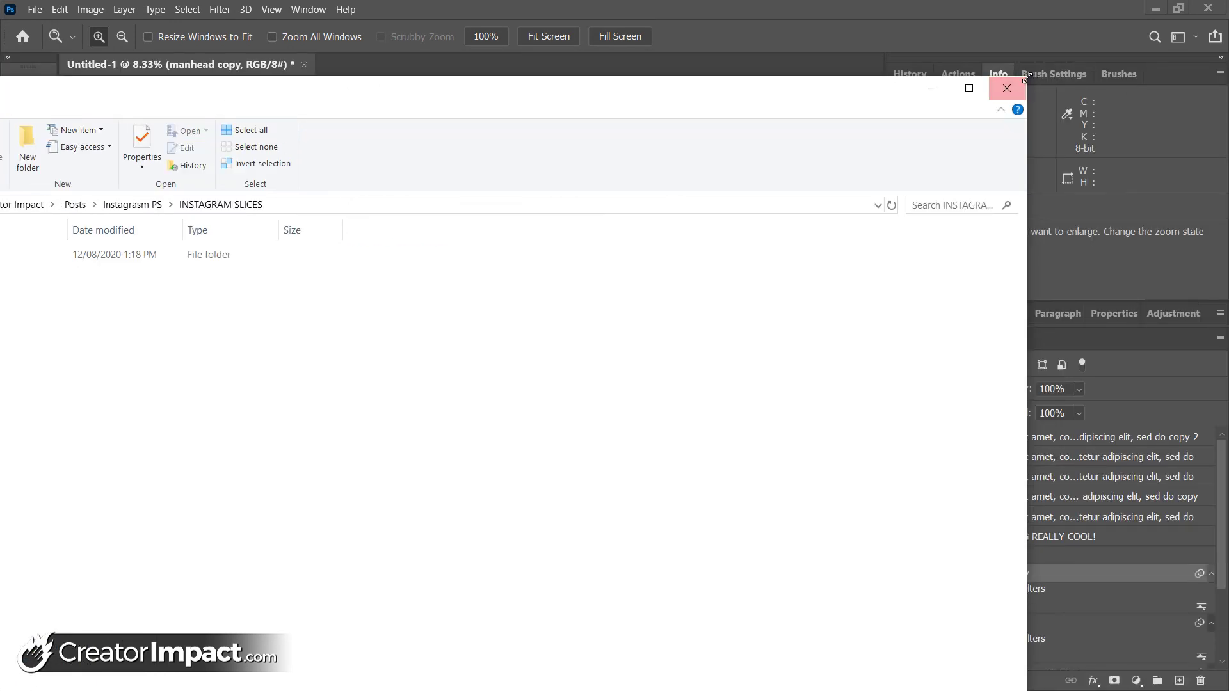
drag(1026, 80, 771, 243)
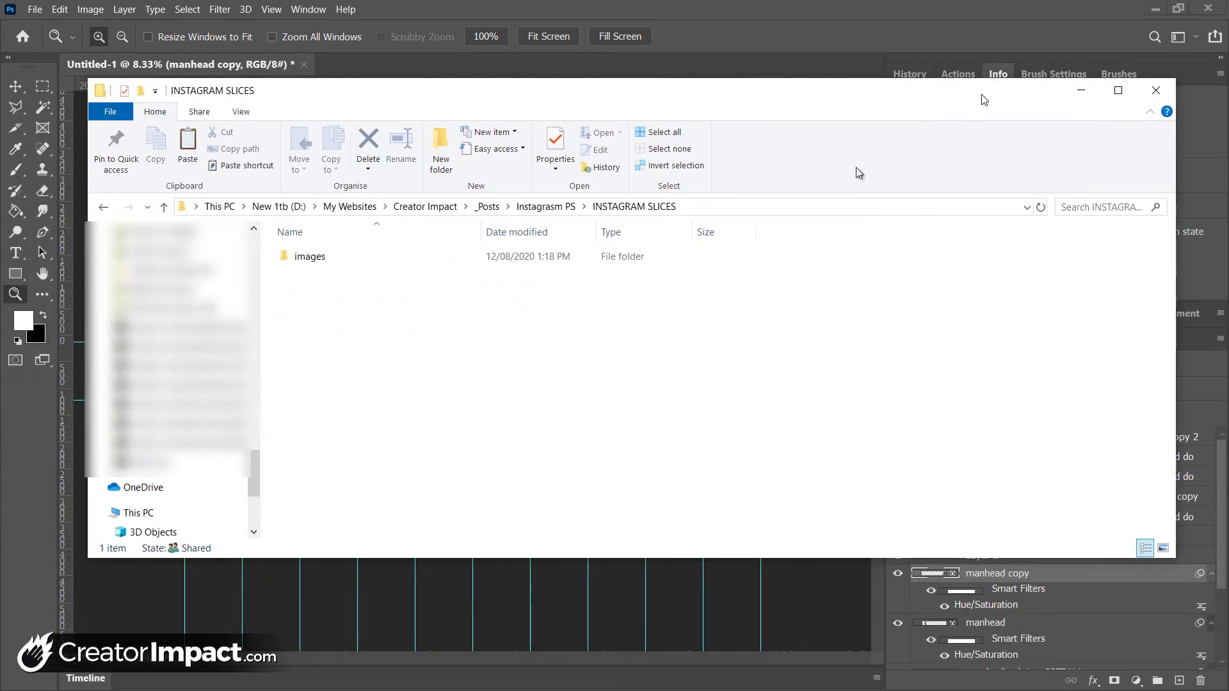
click(309, 256)
double_click(310, 256)
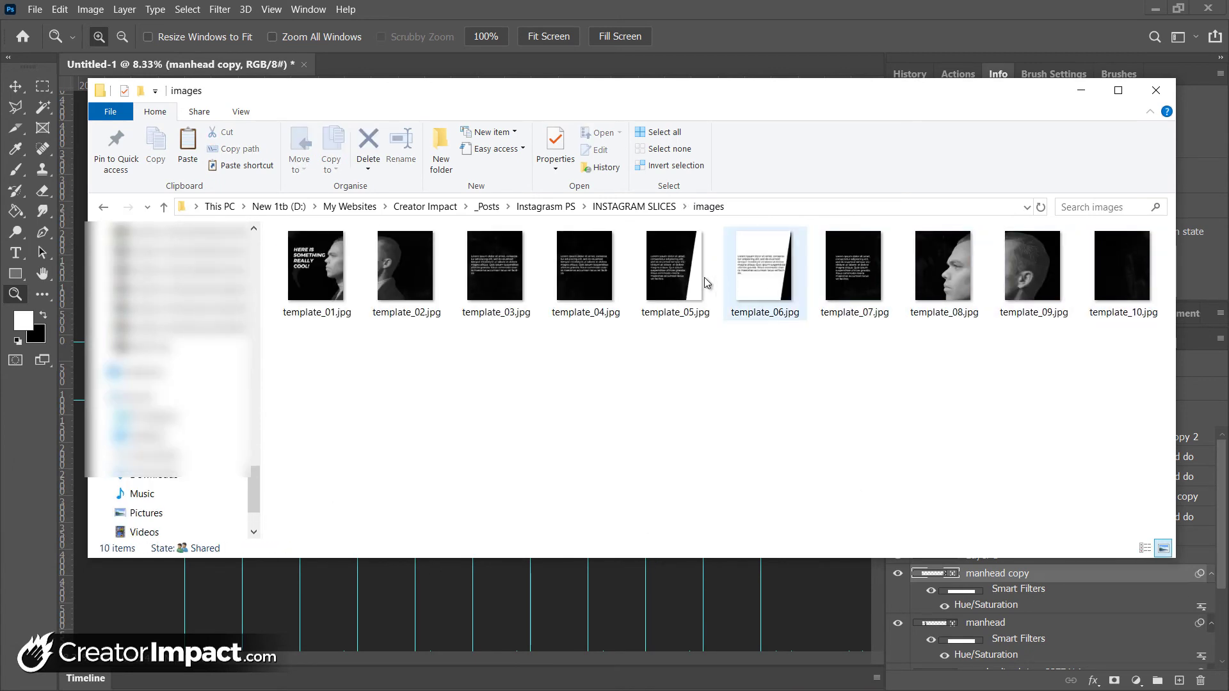
Check in template_01.jpg's Properties Details that it measures 1080 × 1350 pixels
click(317, 276)
right_click(317, 276)
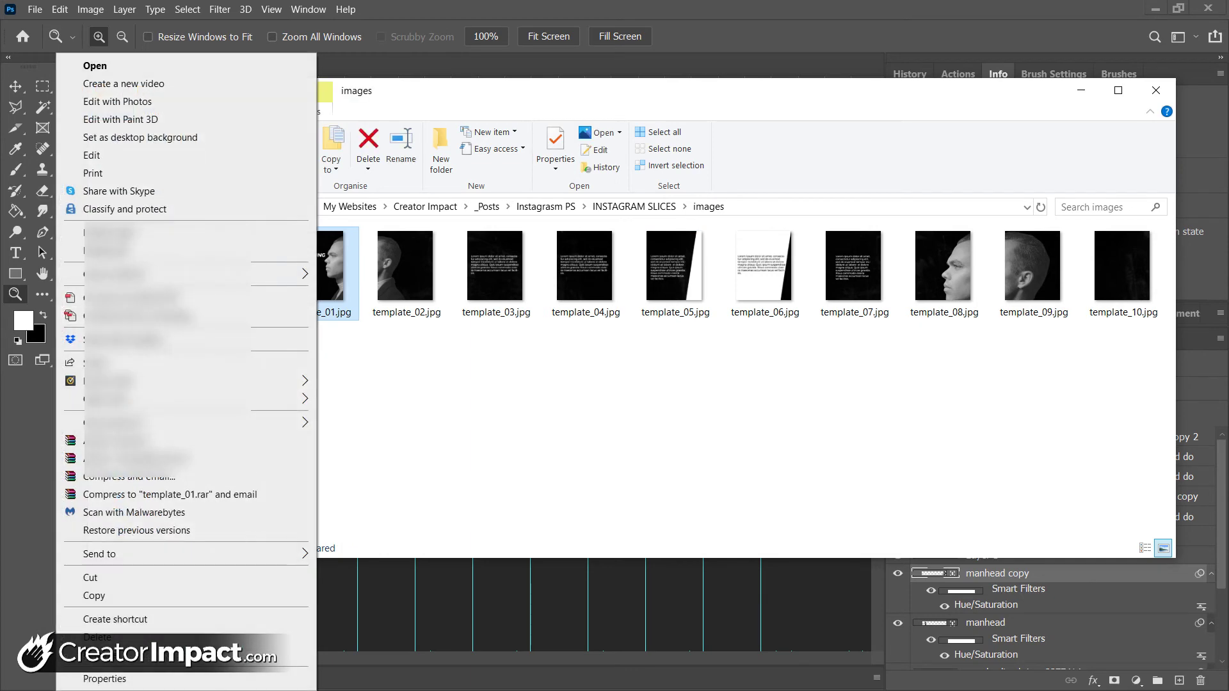
click(89, 679)
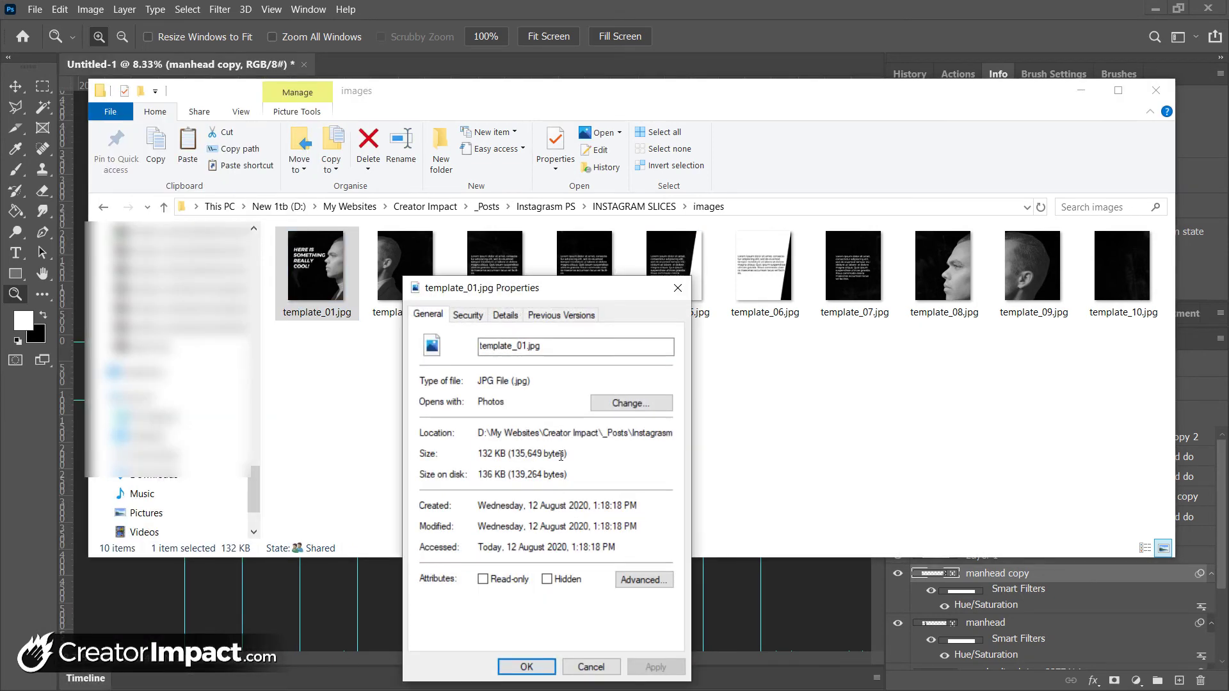
click(503, 315)
scroll(535, 576, down, 3)
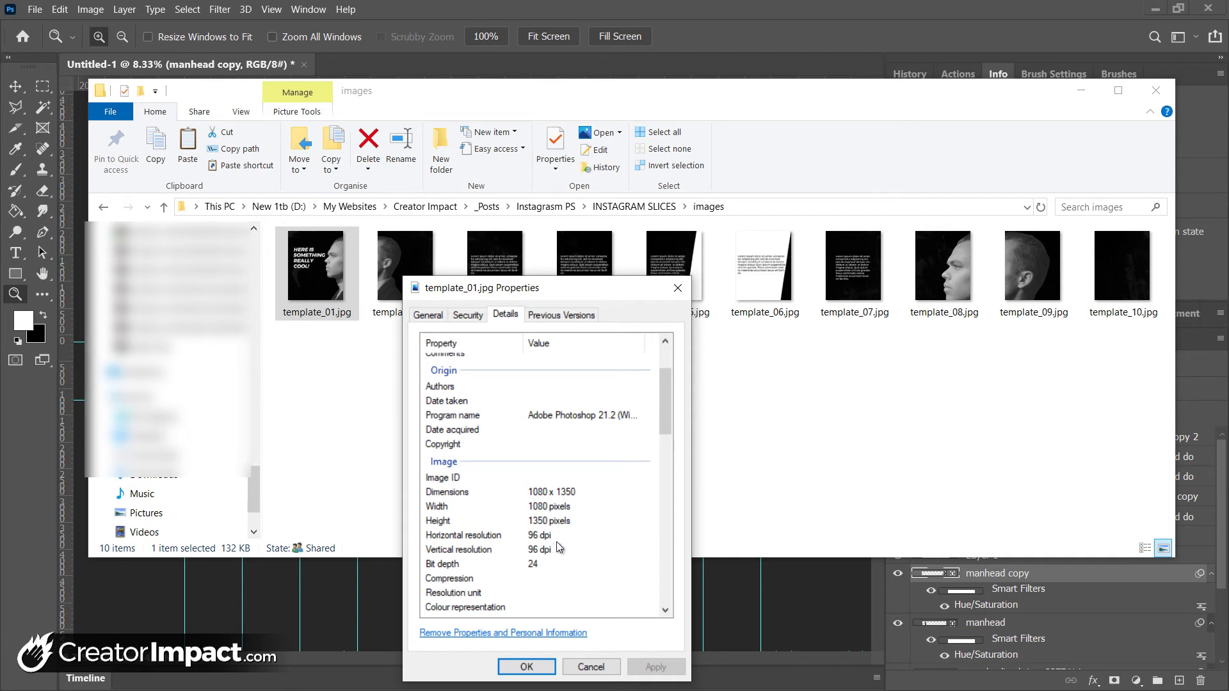
click(526, 666)
Select the exported slice images and minimize the images folder window
click(1125, 305)
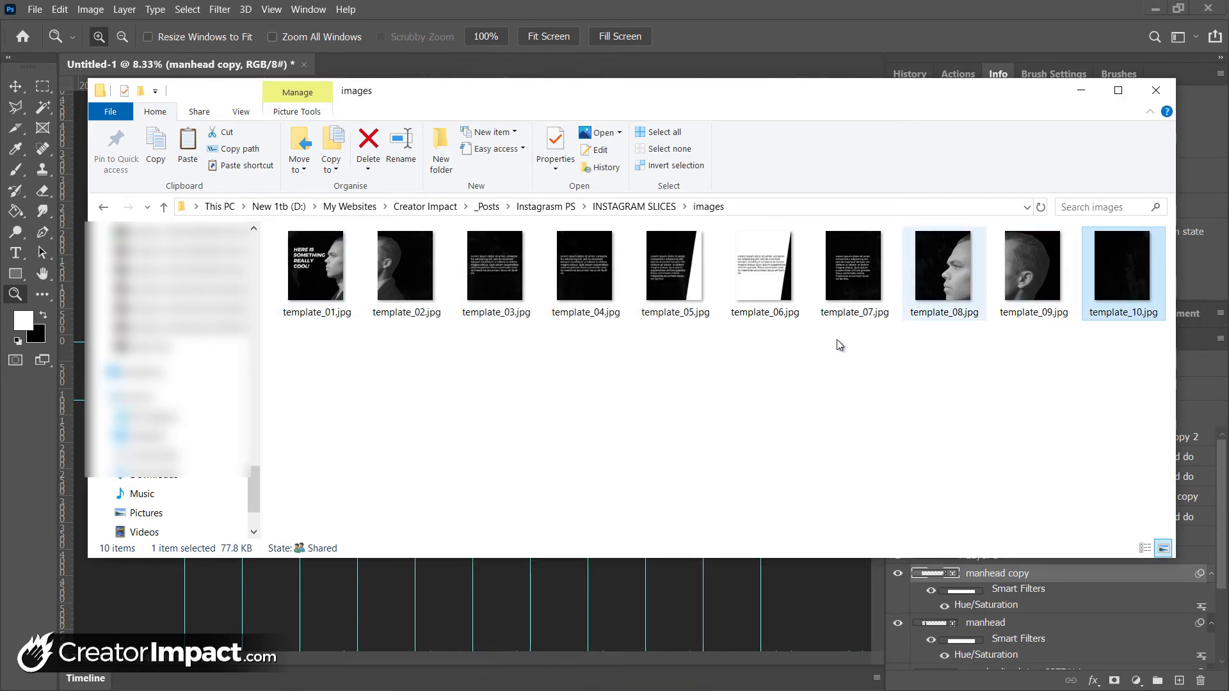
drag(303, 352, 246, 365)
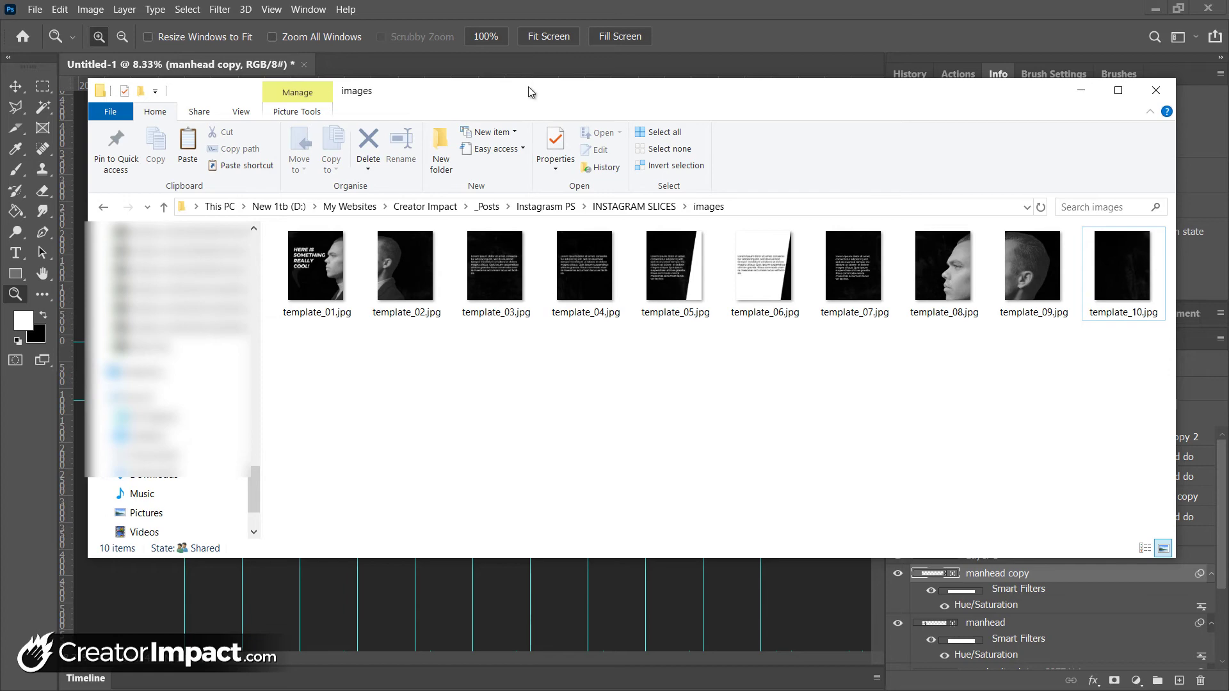
click(1081, 90)
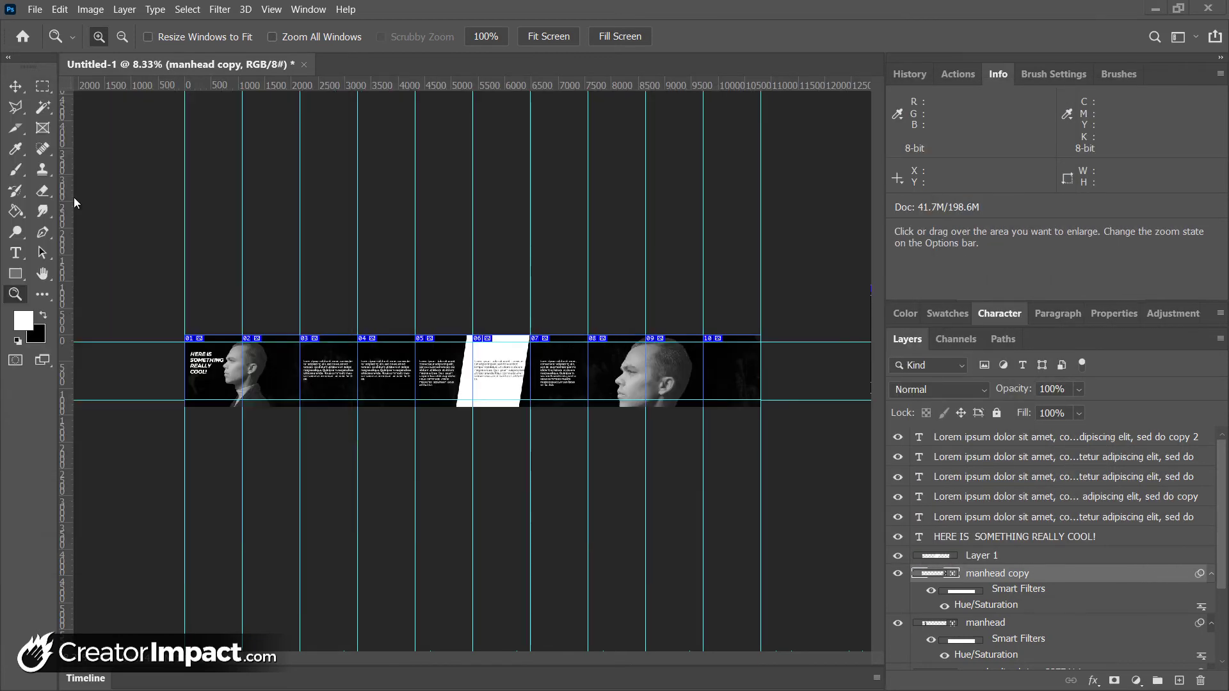
Save the document as the template 'Carousel Template.psdt', accepting the Photoshop Format Options
click(35, 10)
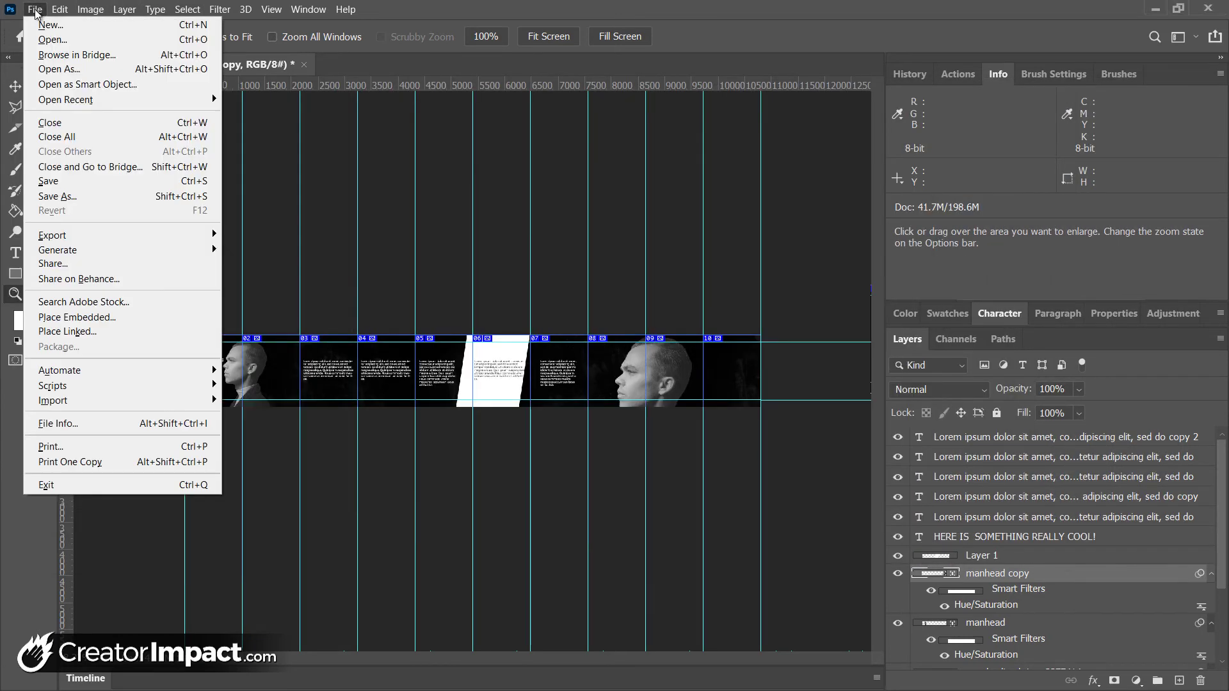
click(64, 196)
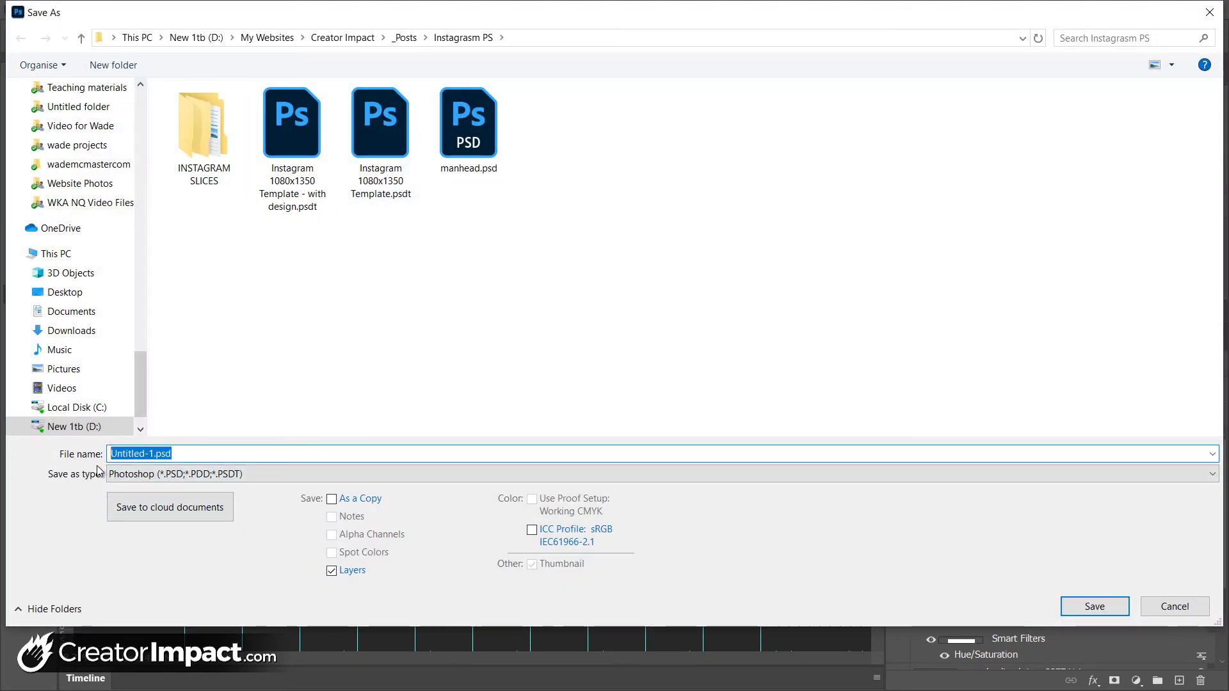
text(Carousel Templ)
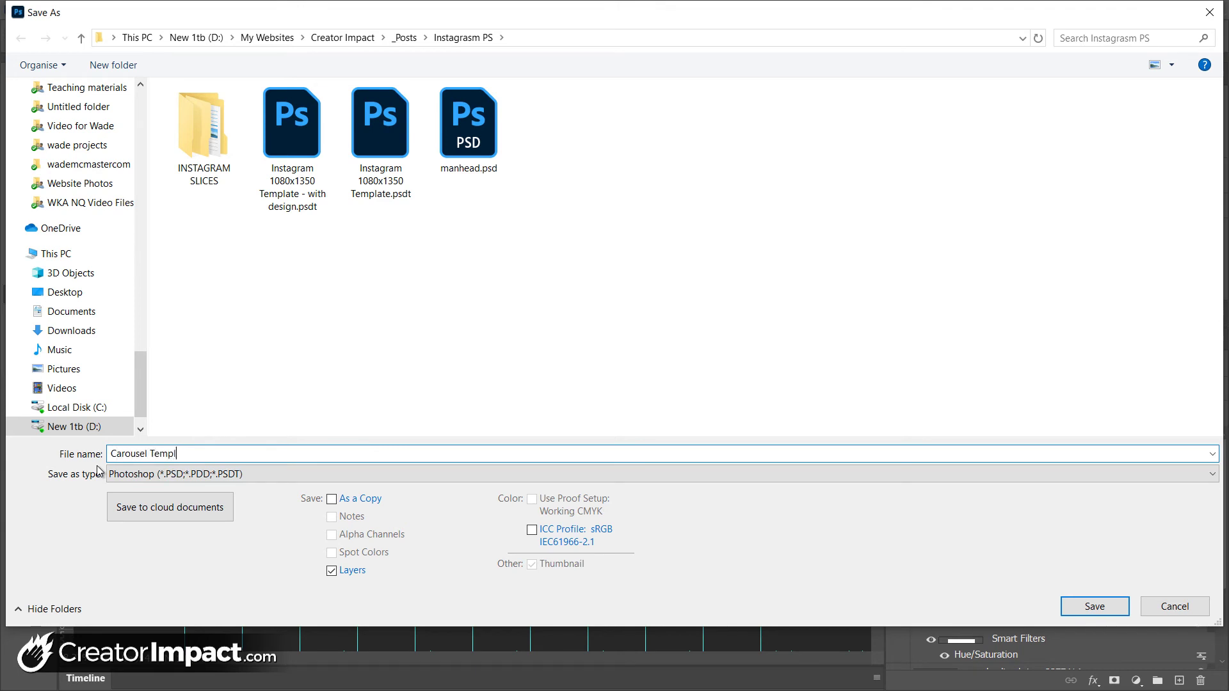
text(ate.psdt)
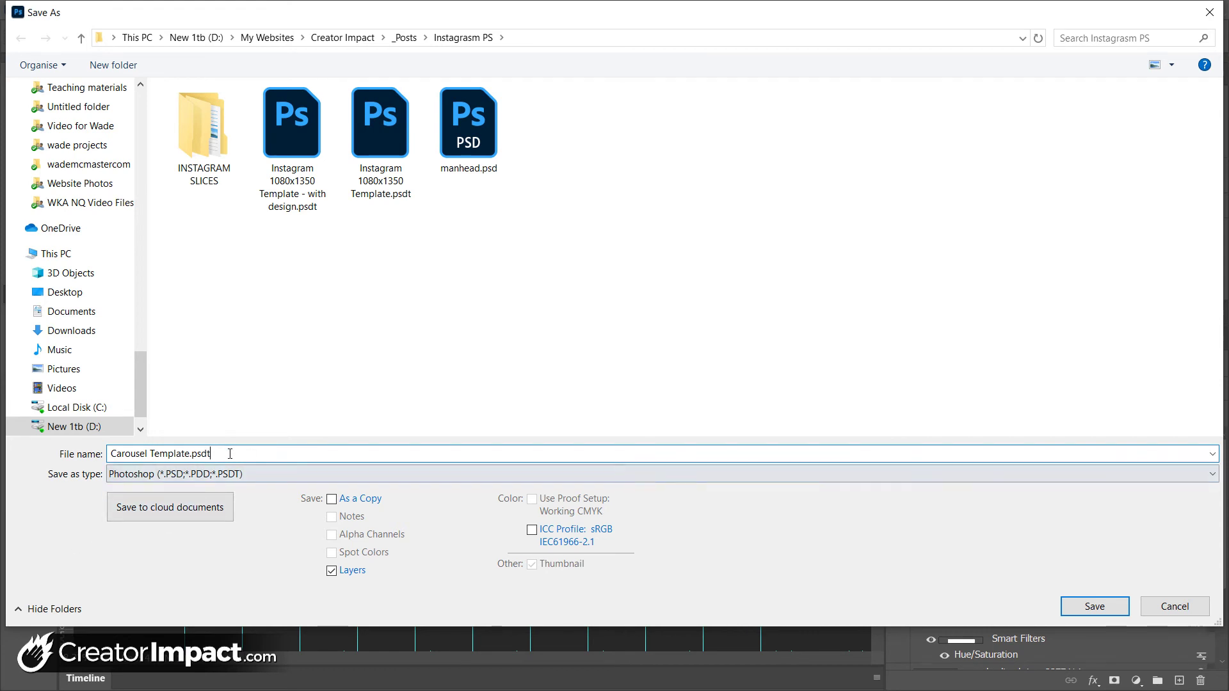
click(1098, 608)
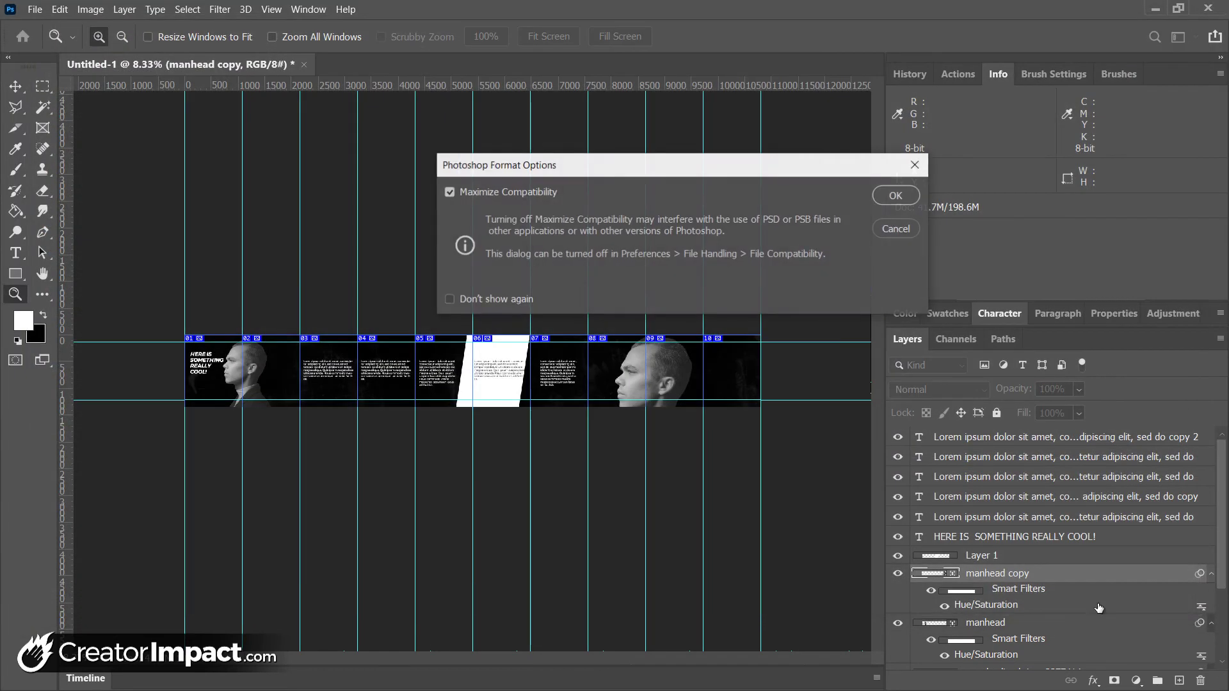
click(891, 192)
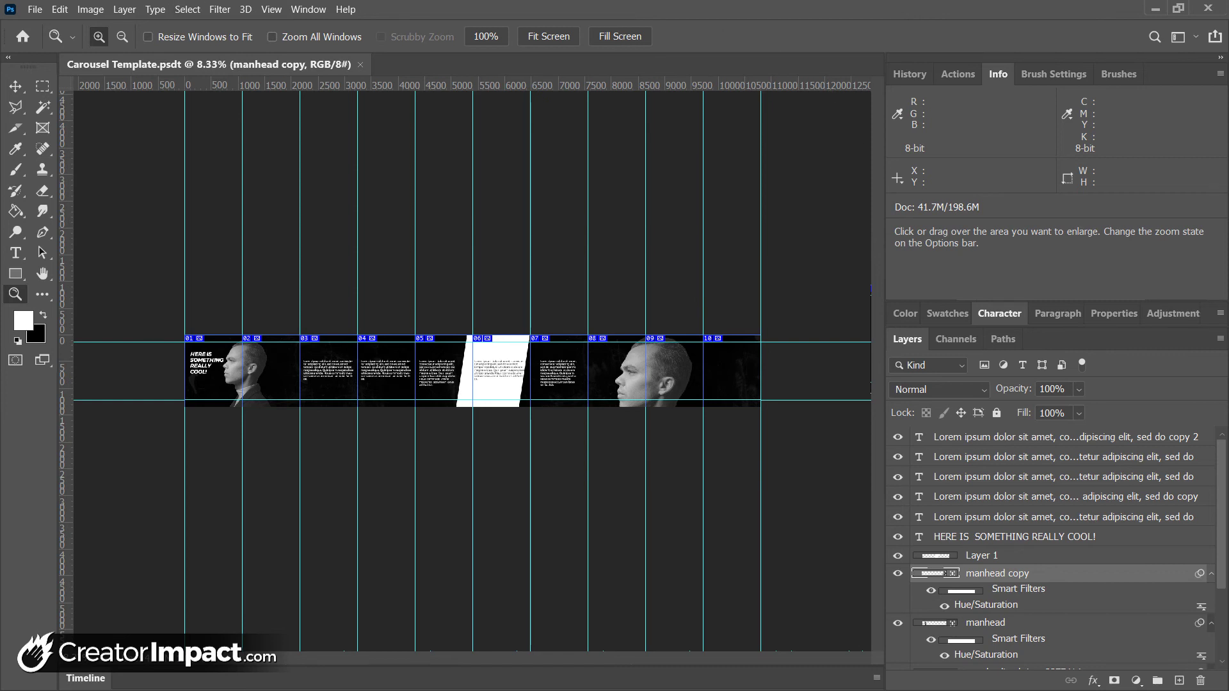
Bring the File Explorer folder of exported images back into view with Win+E
key(super+e)
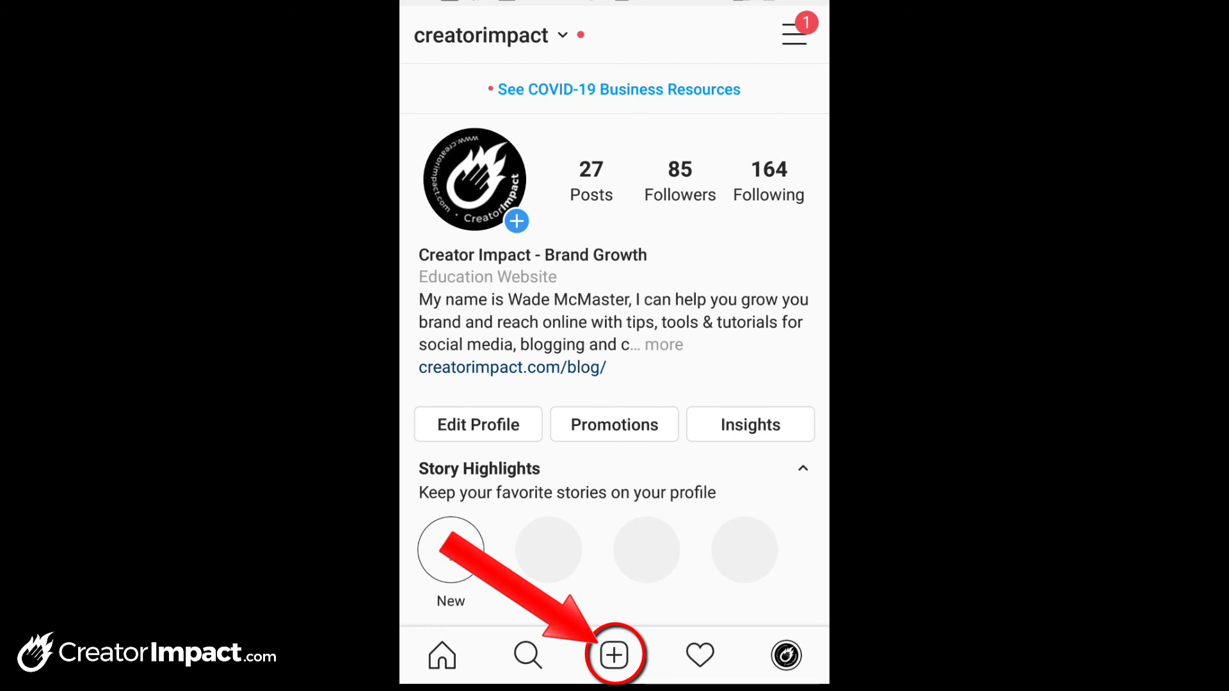
Start a new post at full portrait size with multi-select, adding the HERE IS SOMETHING slide first
click(614, 654)
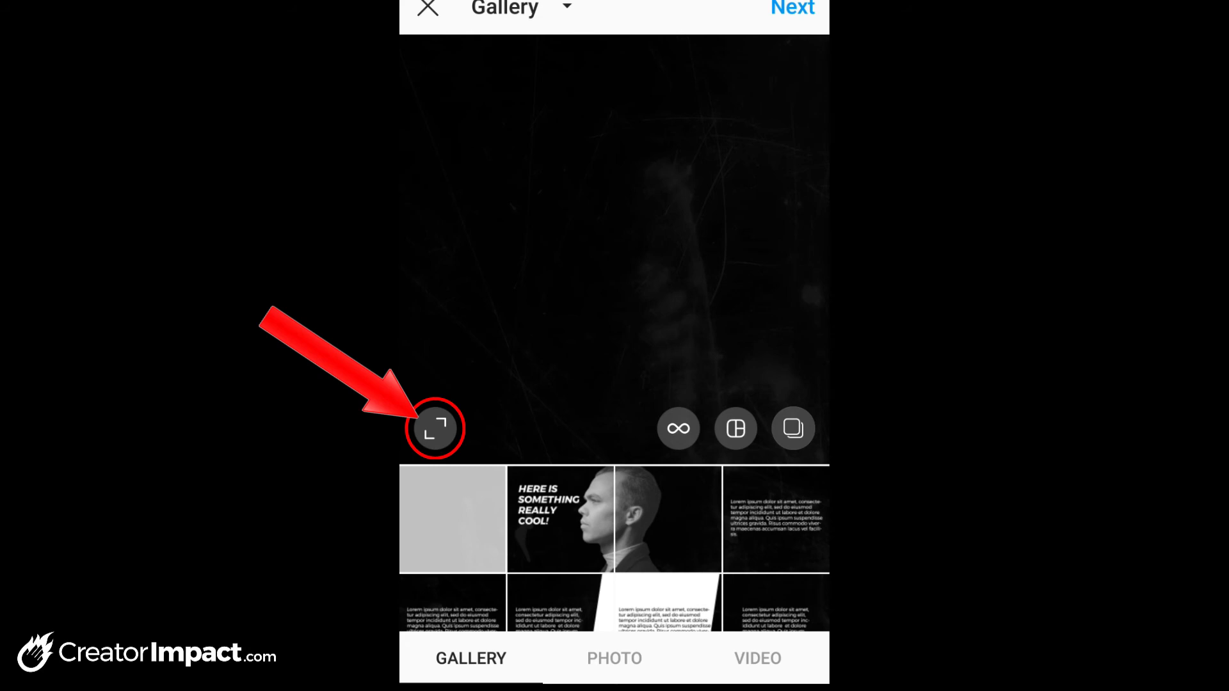
click(435, 428)
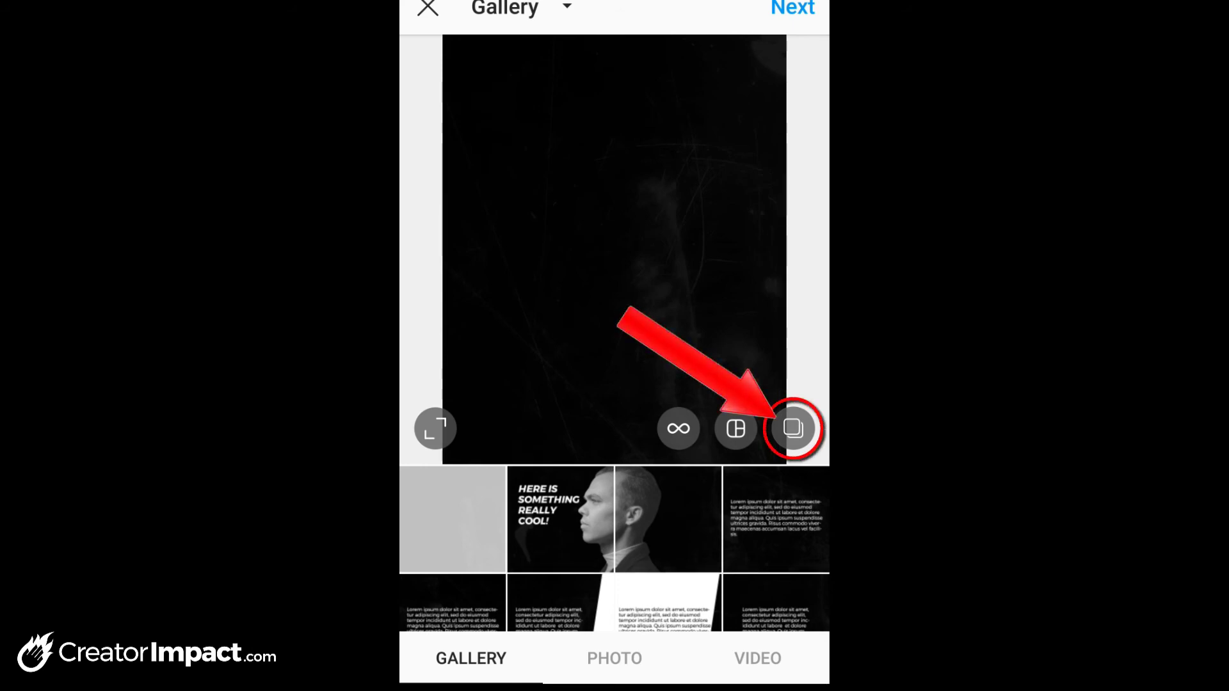
click(793, 428)
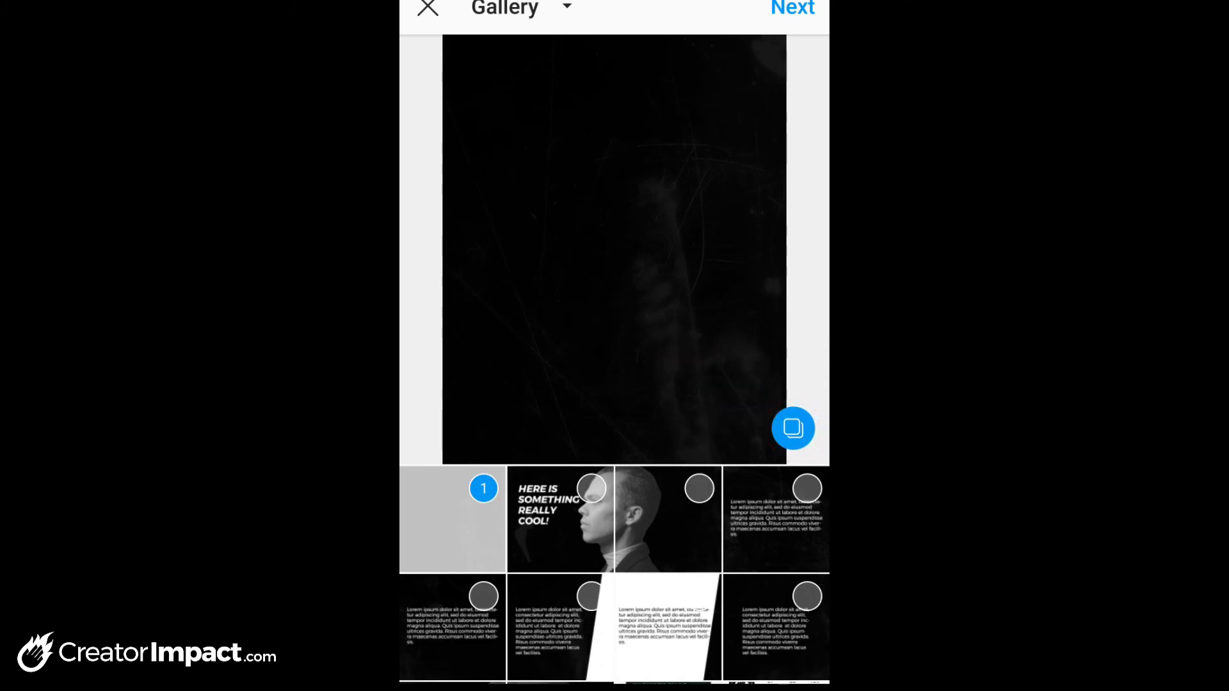
click(560, 518)
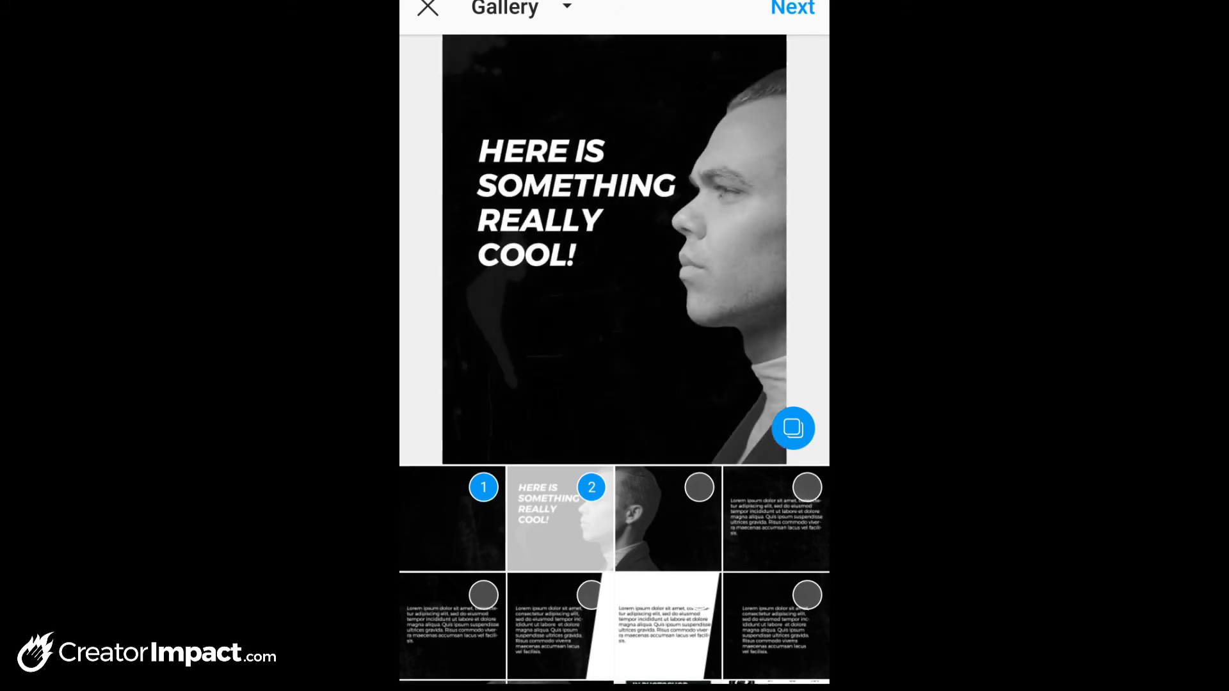
click(452, 525)
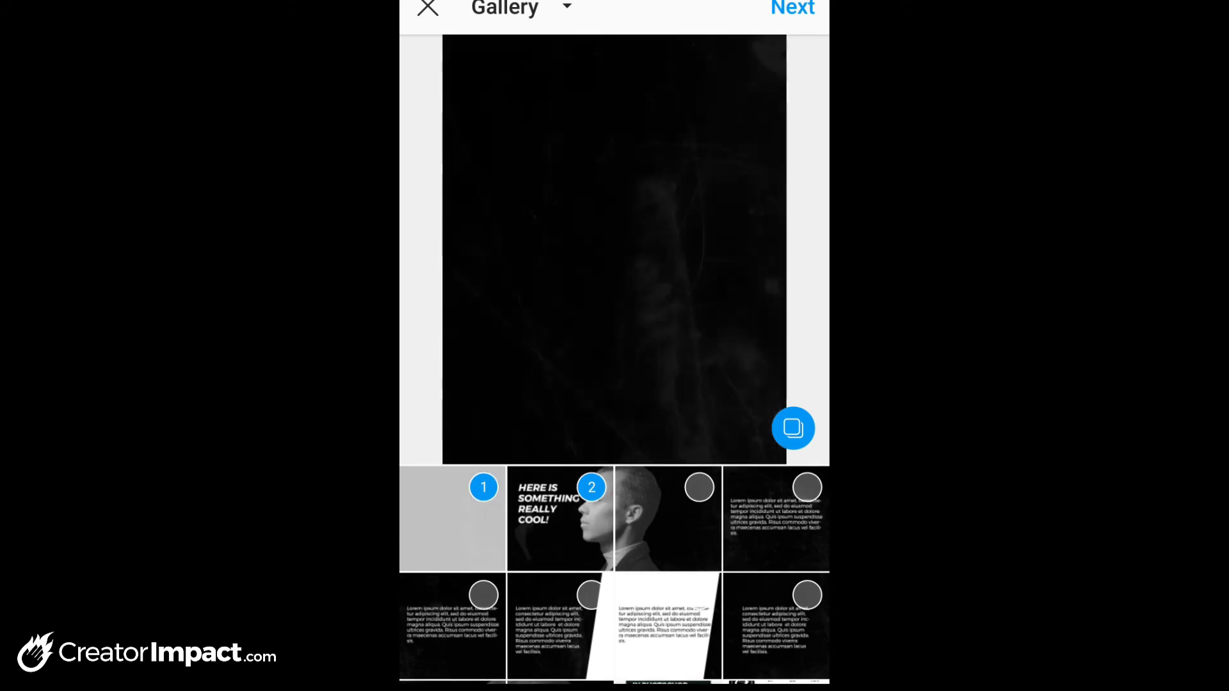
click(451, 522)
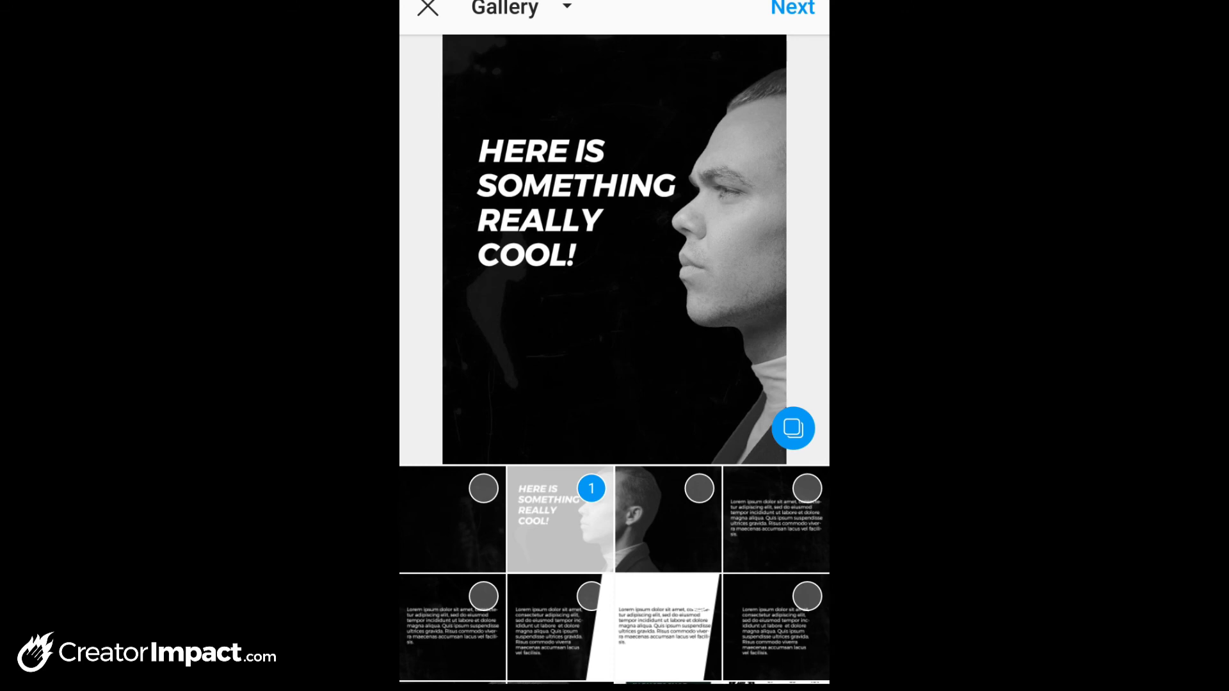
Add slides 2–10 in order, ending with the dark closing image
click(668, 519)
click(775, 519)
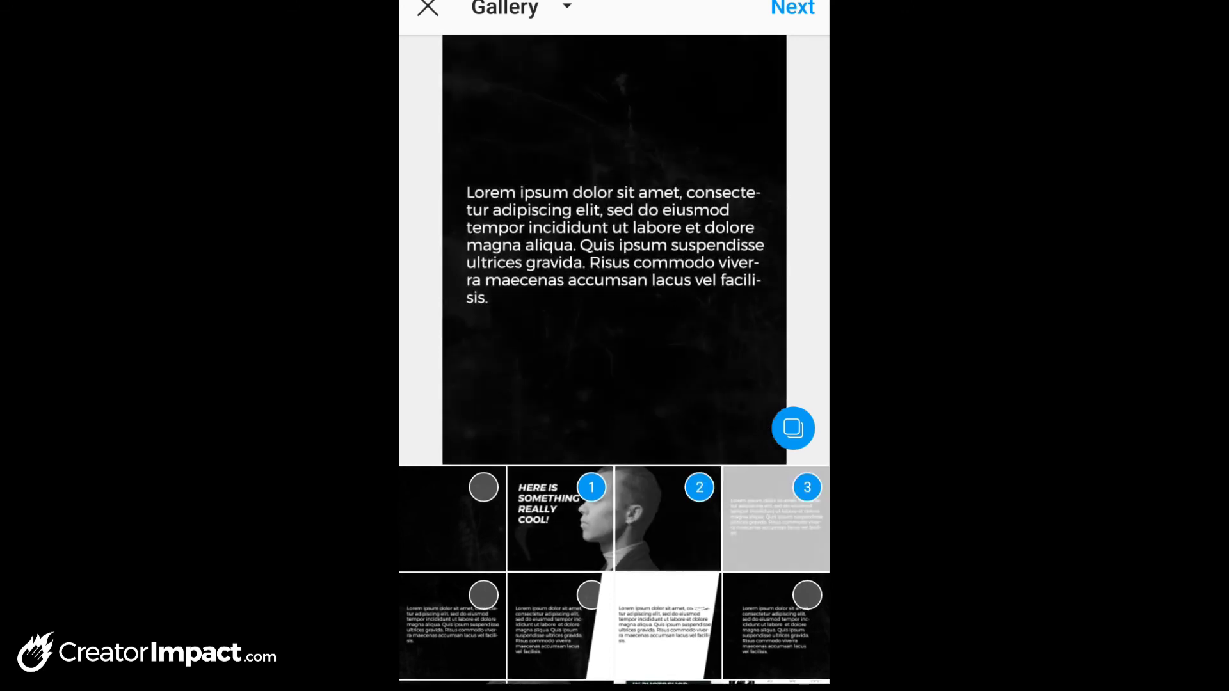
scroll(614, 576, down, 2)
click(452, 518)
click(560, 518)
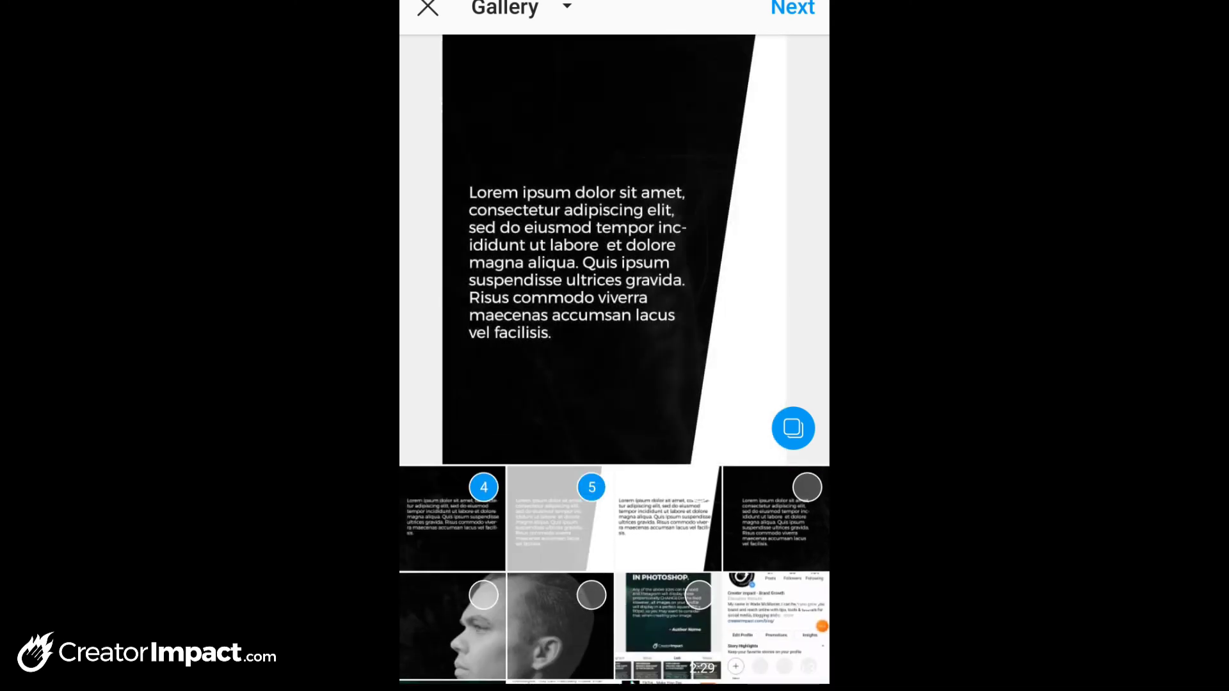
click(667, 518)
click(775, 518)
scroll(615, 576, down, 1)
click(452, 541)
click(560, 541)
scroll(614, 576, up, 2)
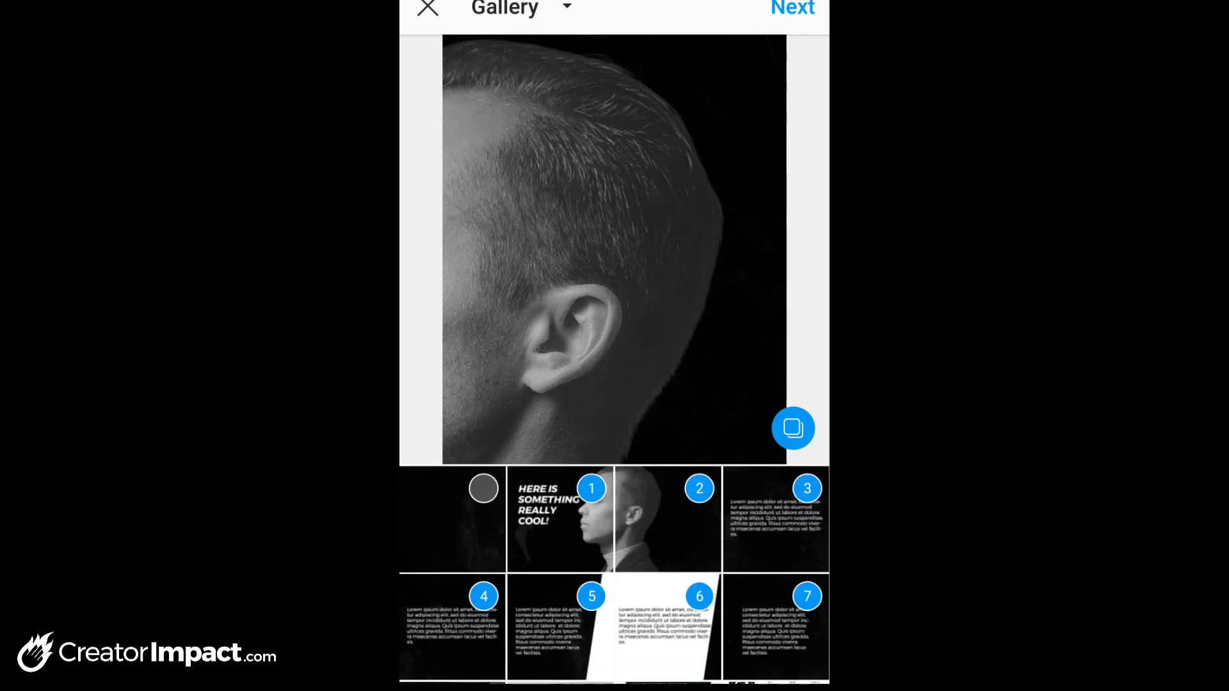
click(452, 518)
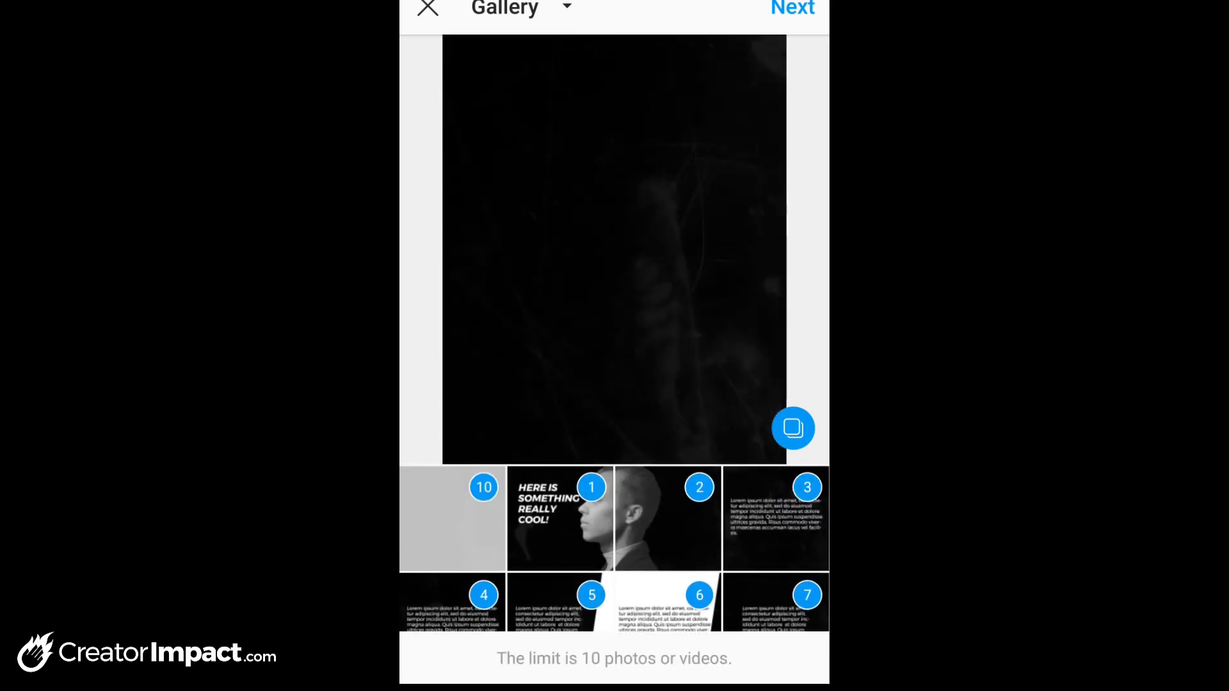
Move on to filters, swipe through the ten carousel previews, and continue with Normal filter
click(792, 7)
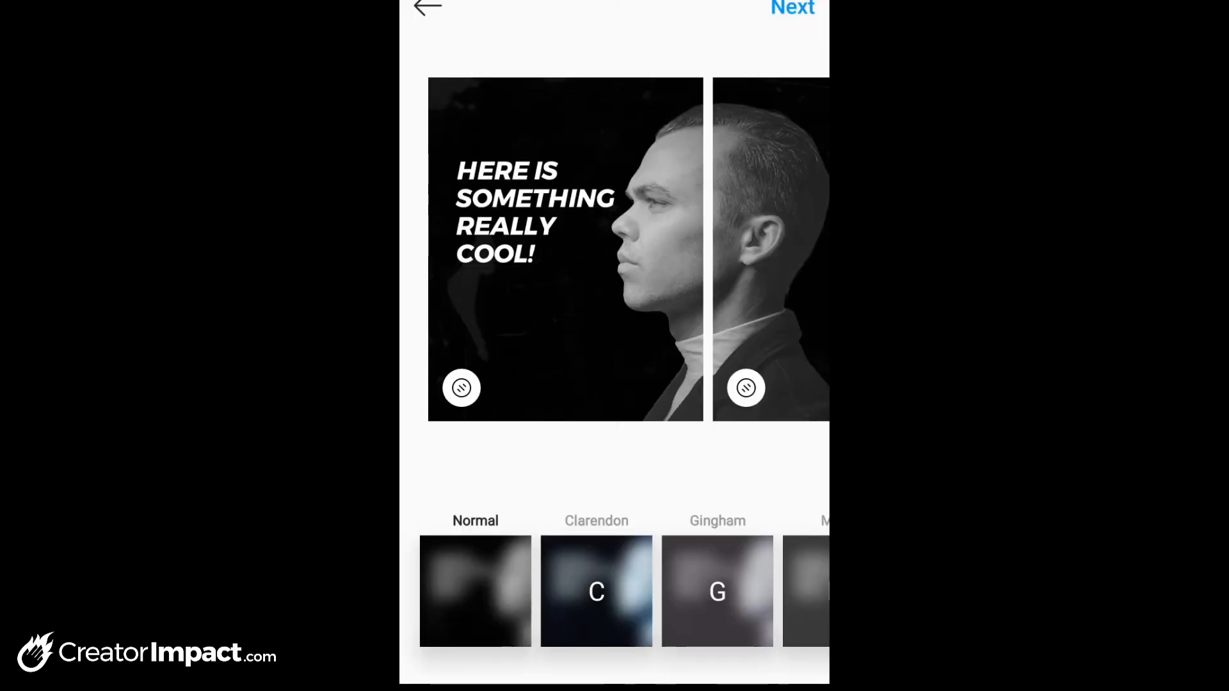
scroll(614, 249, right, 5)
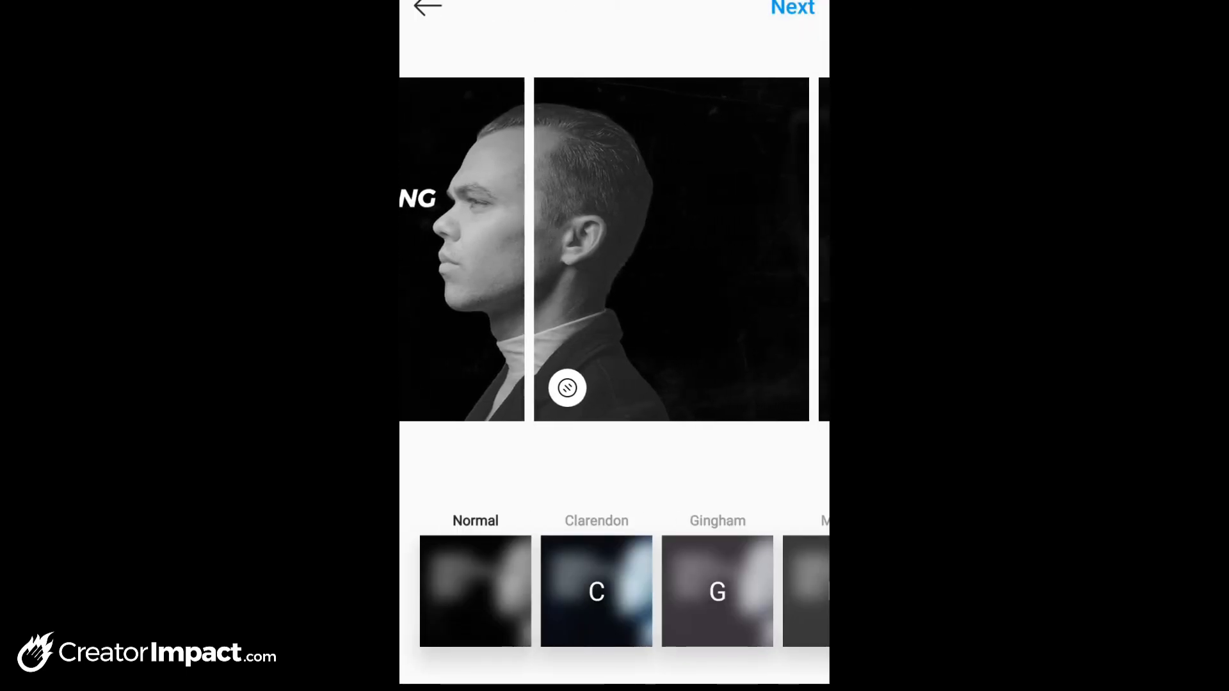
scroll(614, 250, right, 5)
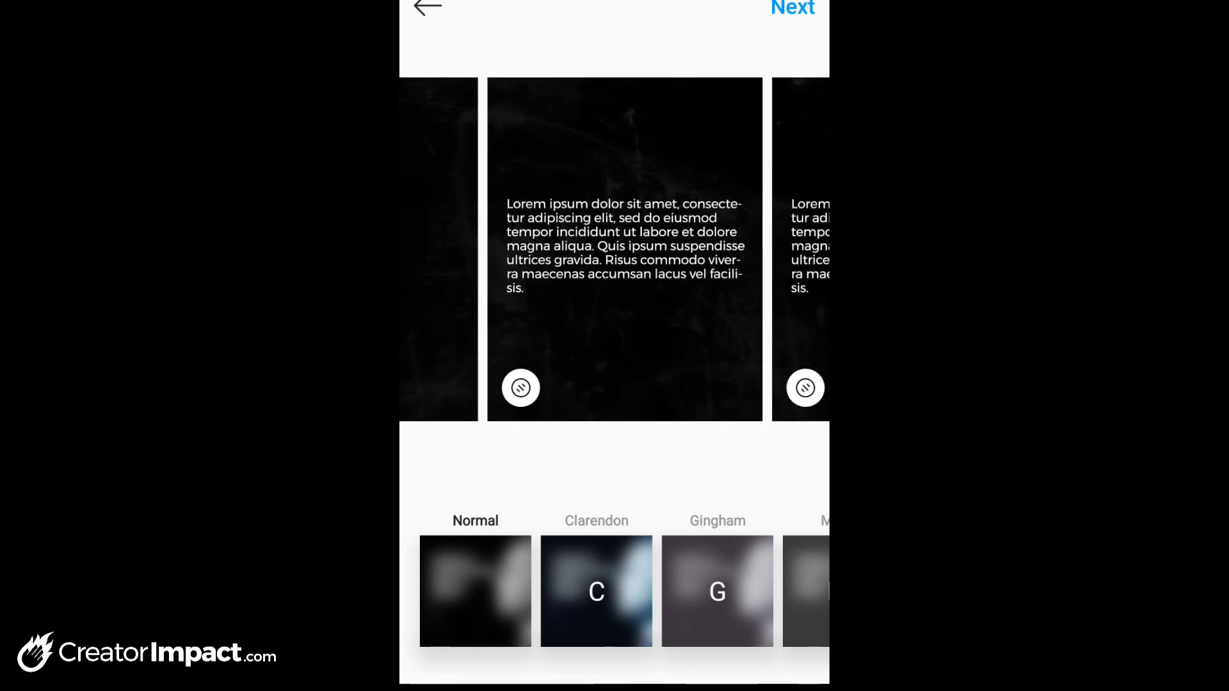
scroll(614, 249, right, 3)
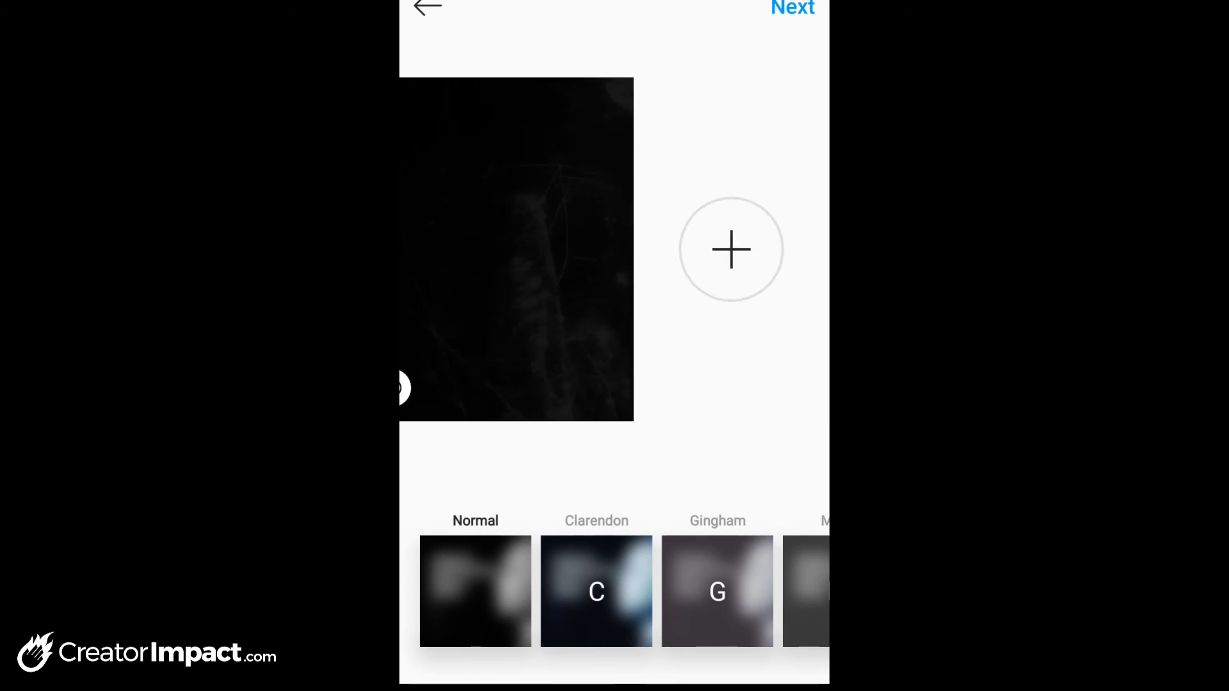
click(792, 8)
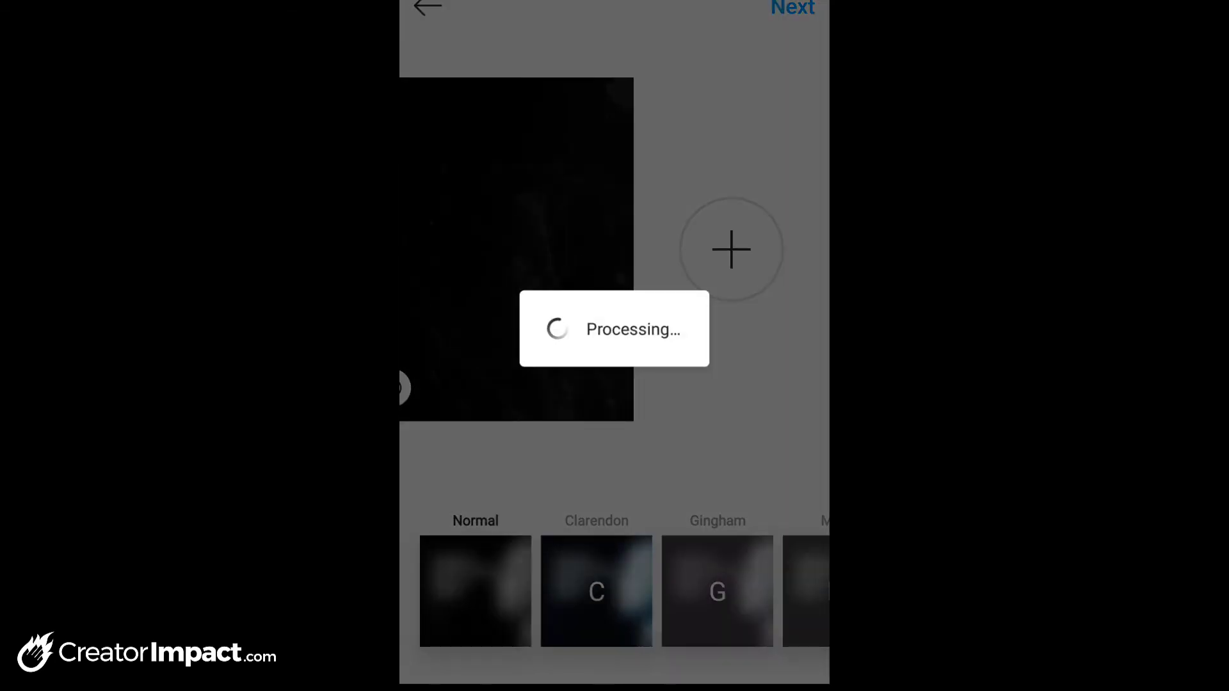